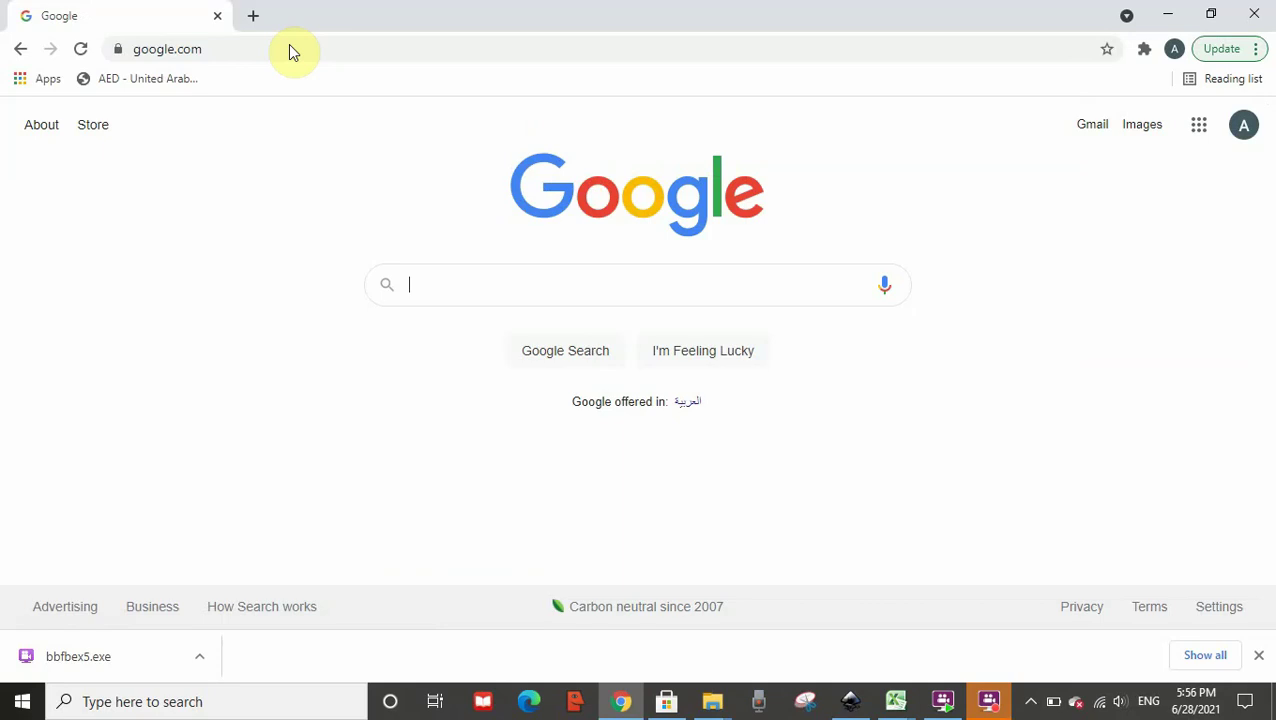
# Open the Inkscape website at inkscape.org.
pyautogui.click(335, 57)
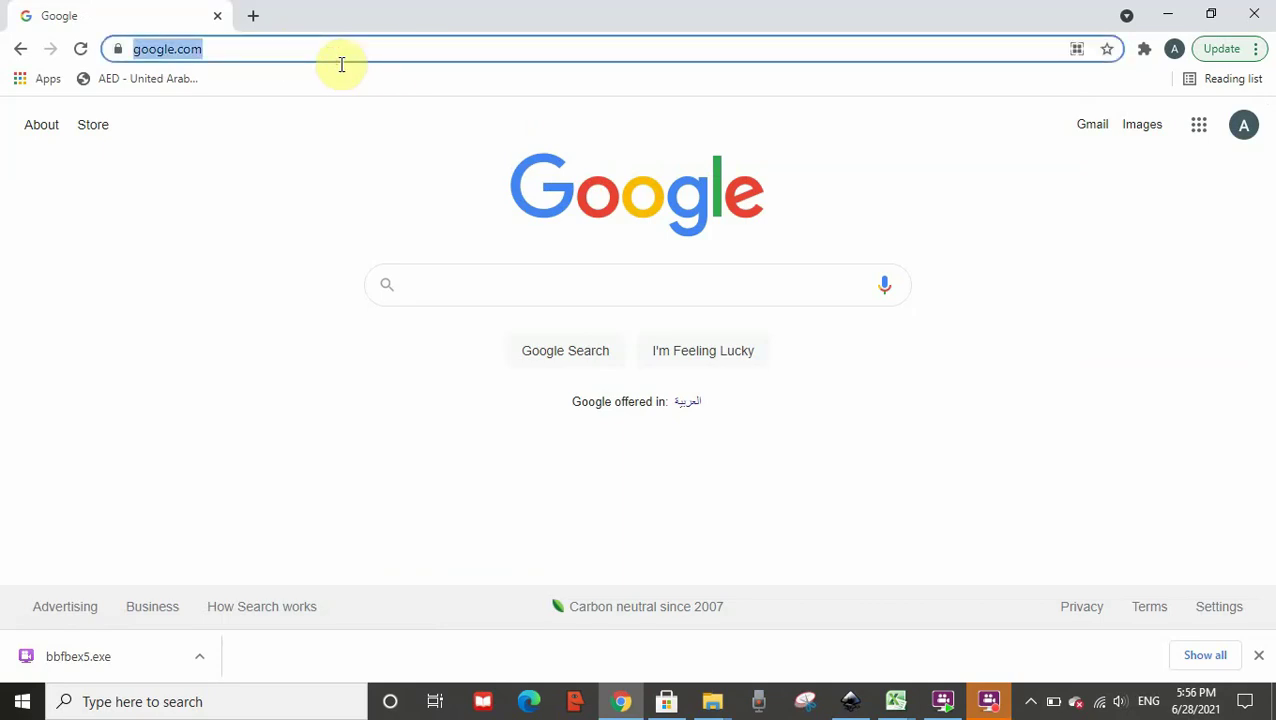
pyautogui.write('i')
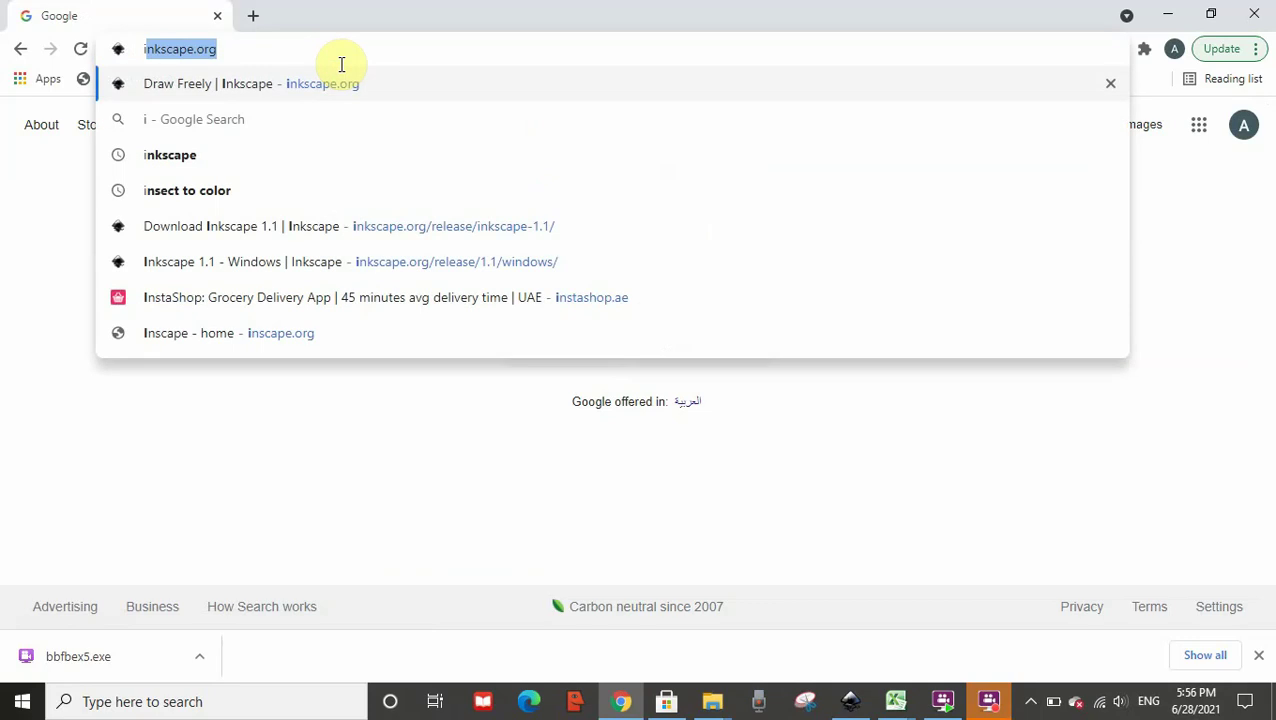
pyautogui.click(280, 92)
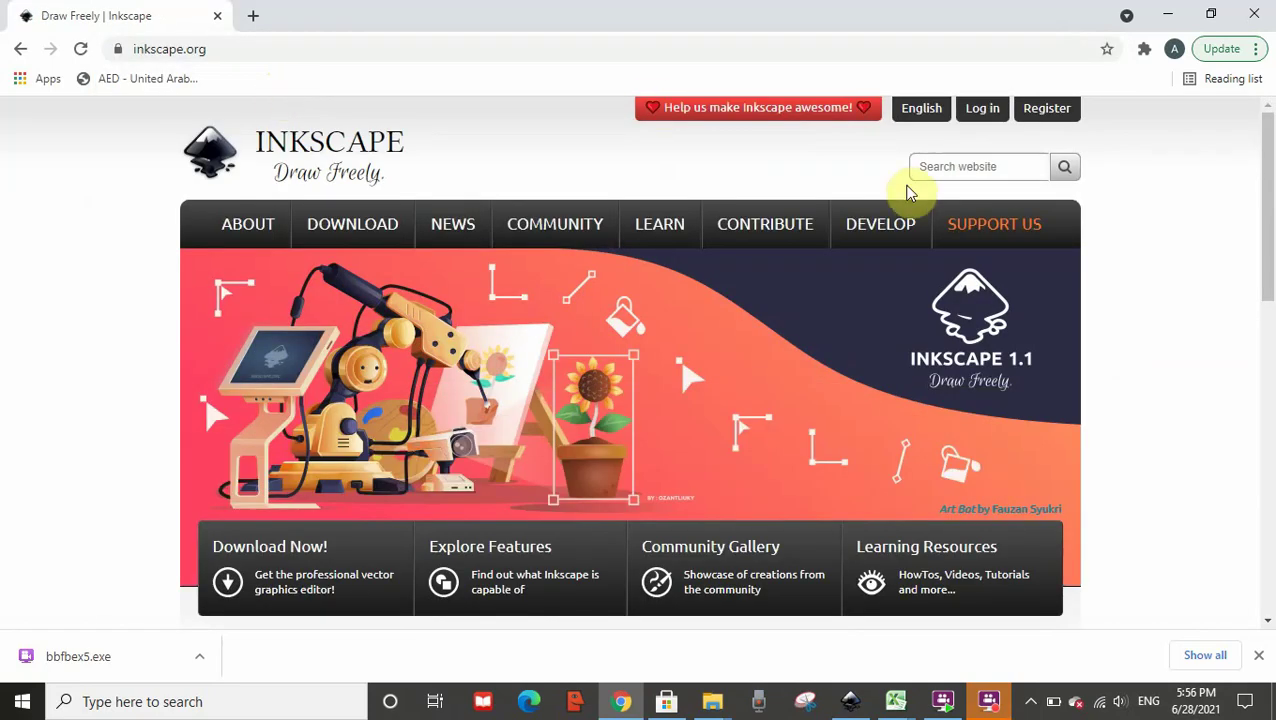
# Go to the Inkscape 1.1 download page for Windows and find the 64-bit and 32-bit versions.
pyautogui.moveTo(1270, 172); pyautogui.dragTo(1270, 140)
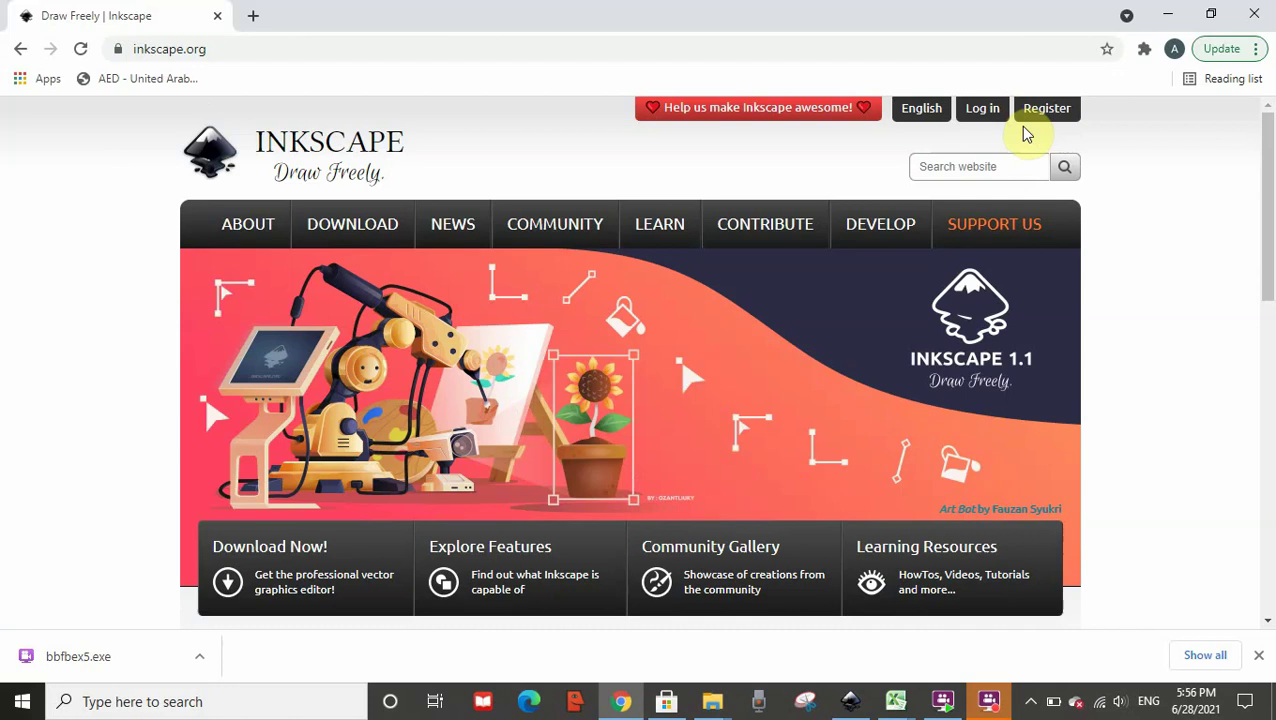
pyautogui.click(920, 112)
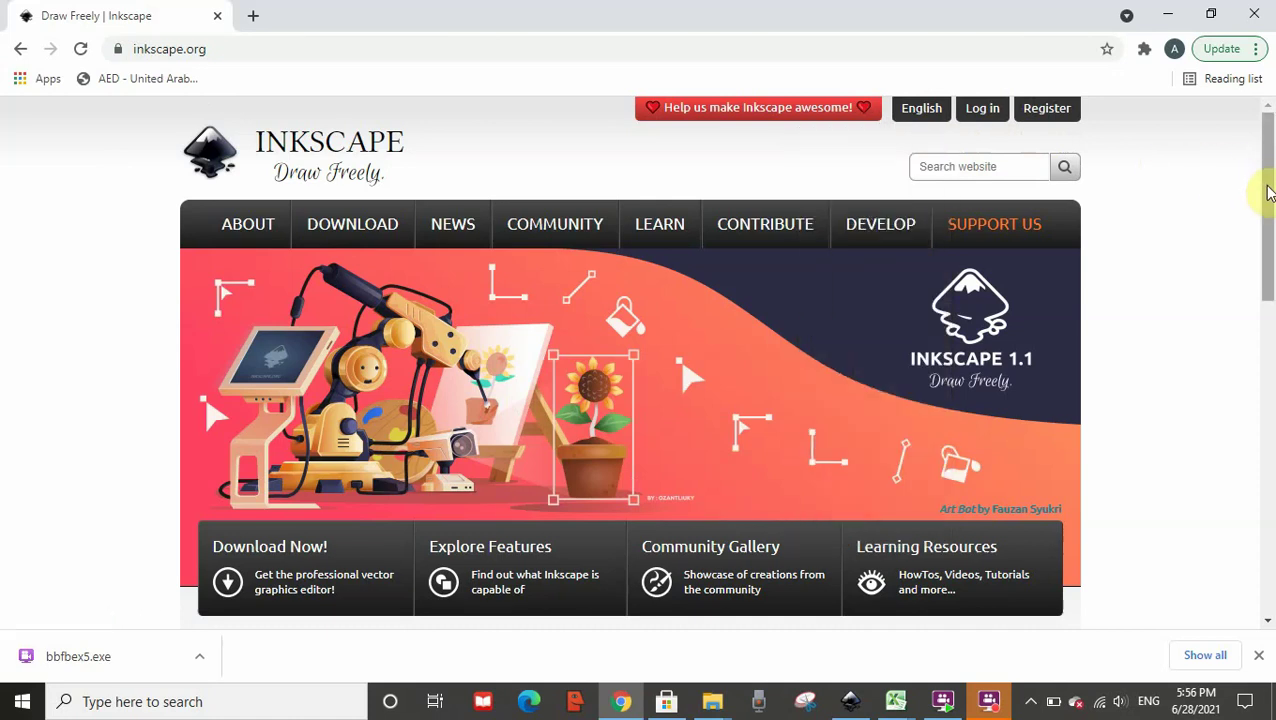
pyautogui.moveTo(1266, 190); pyautogui.dragTo(1265, 265)
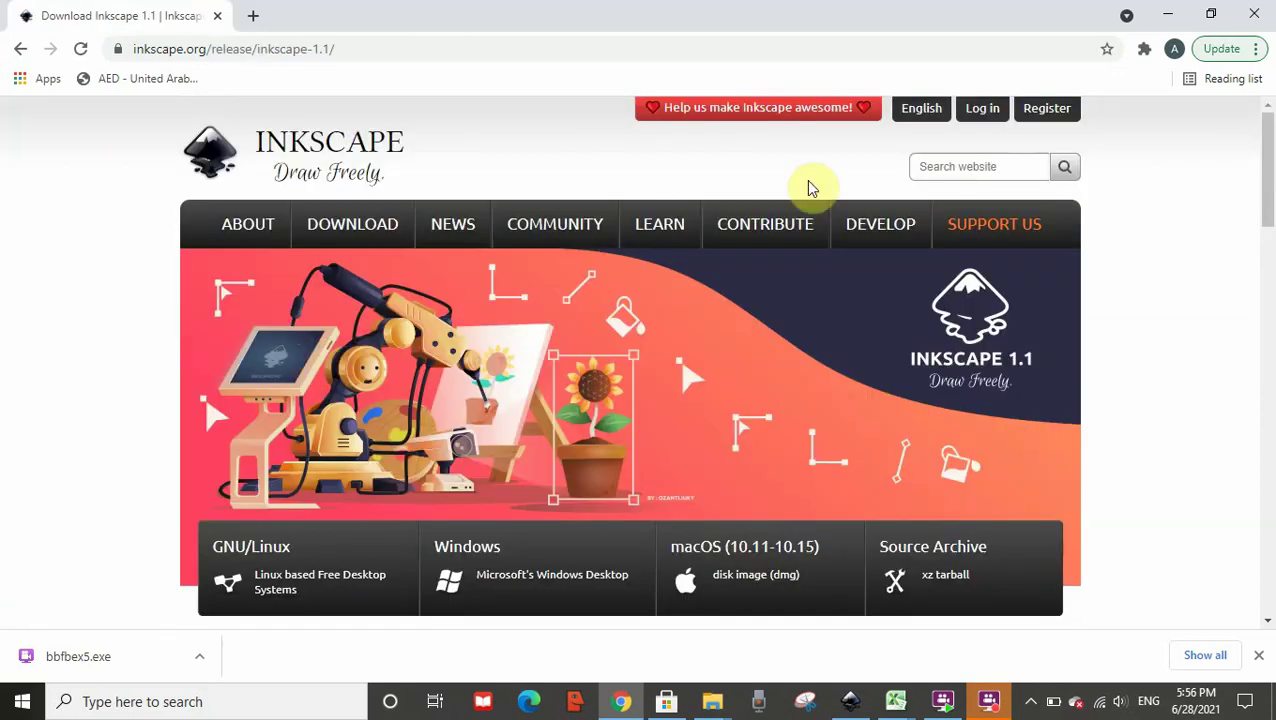
pyautogui.moveTo(1268, 205); pyautogui.dragTo(1266, 272)
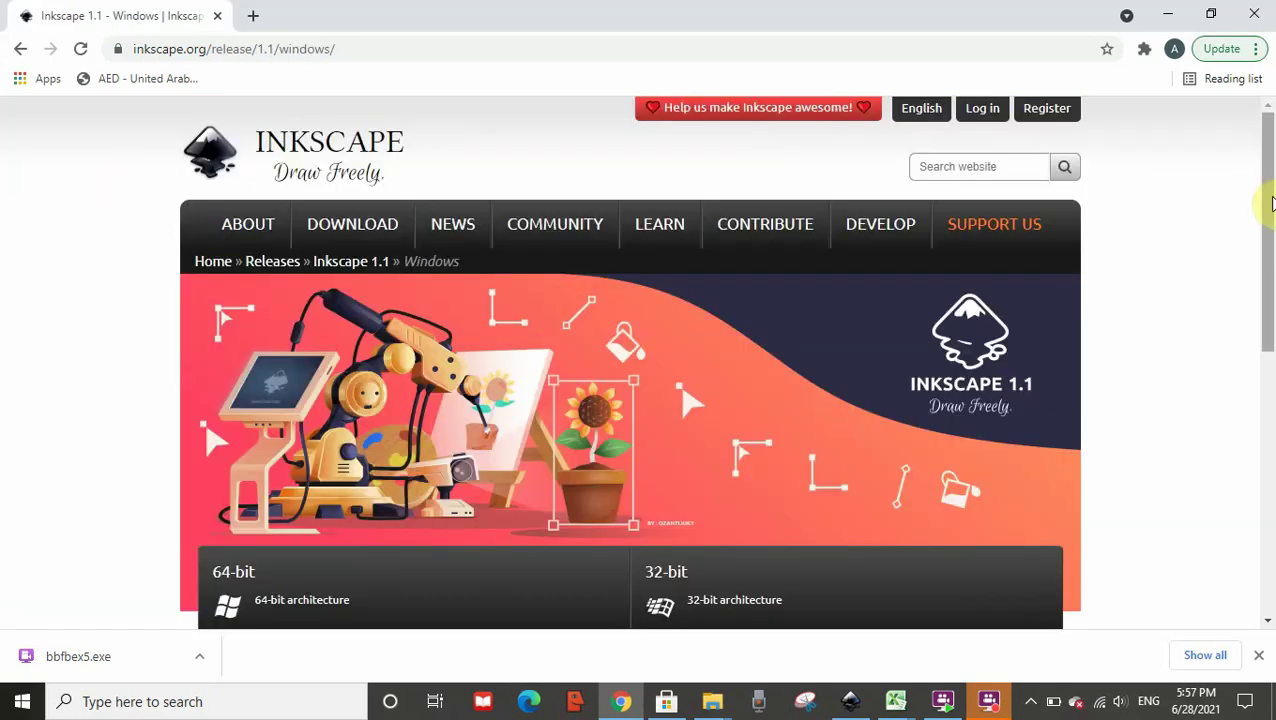
pyautogui.moveTo(1267, 204); pyautogui.dragTo(1267, 250)
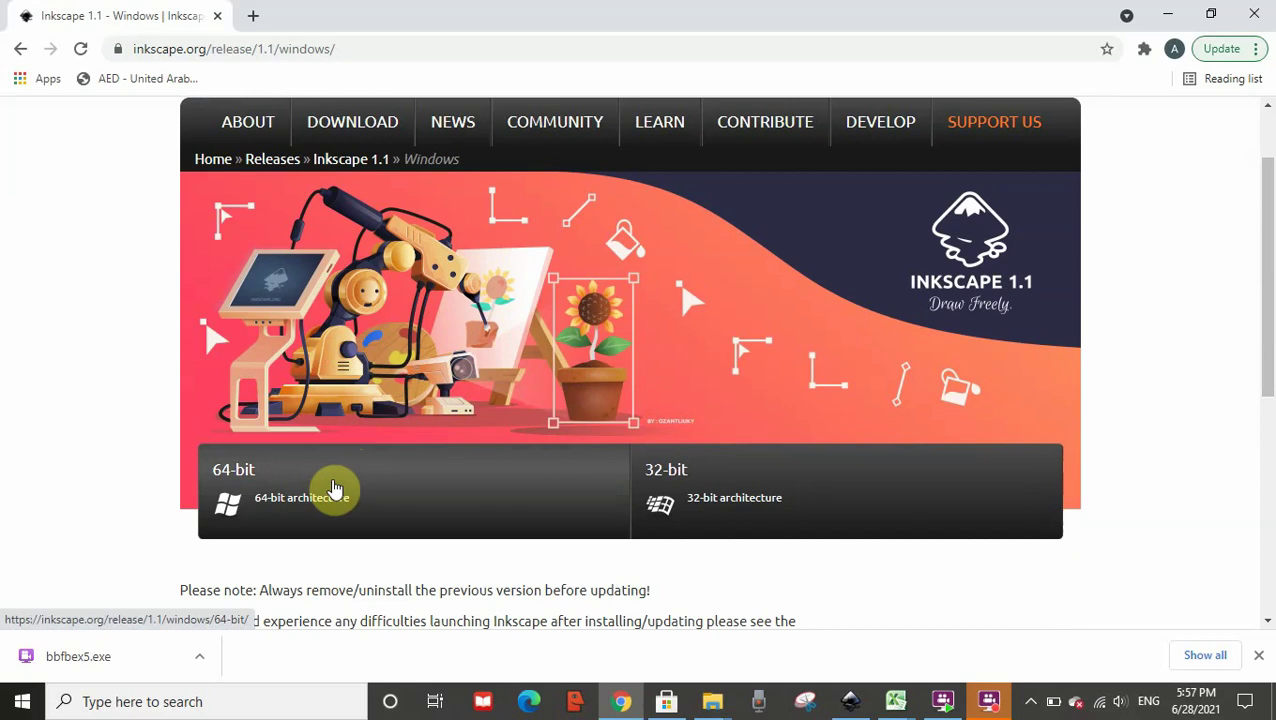
# Switch to Inkscape, maximize its window and close the Fill and Stroke dialog to enlarge the canvas.
pyautogui.click(1170, 16)
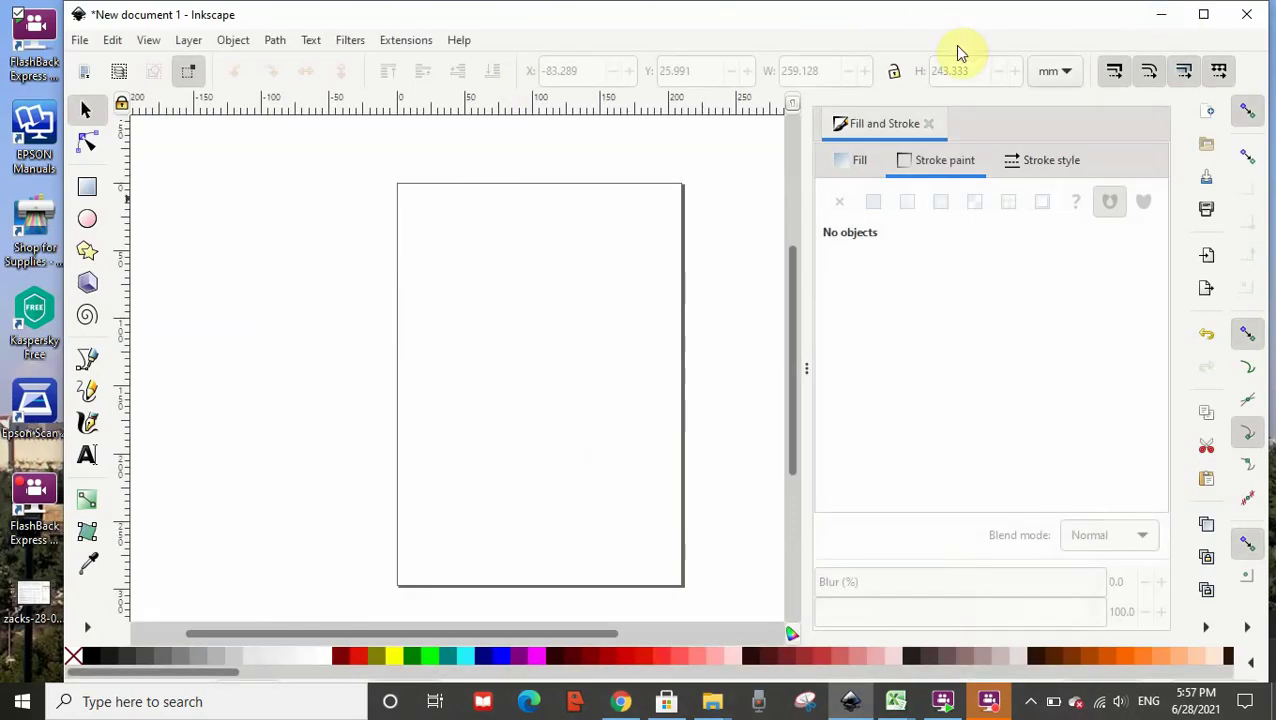
pyautogui.click(1201, 22)
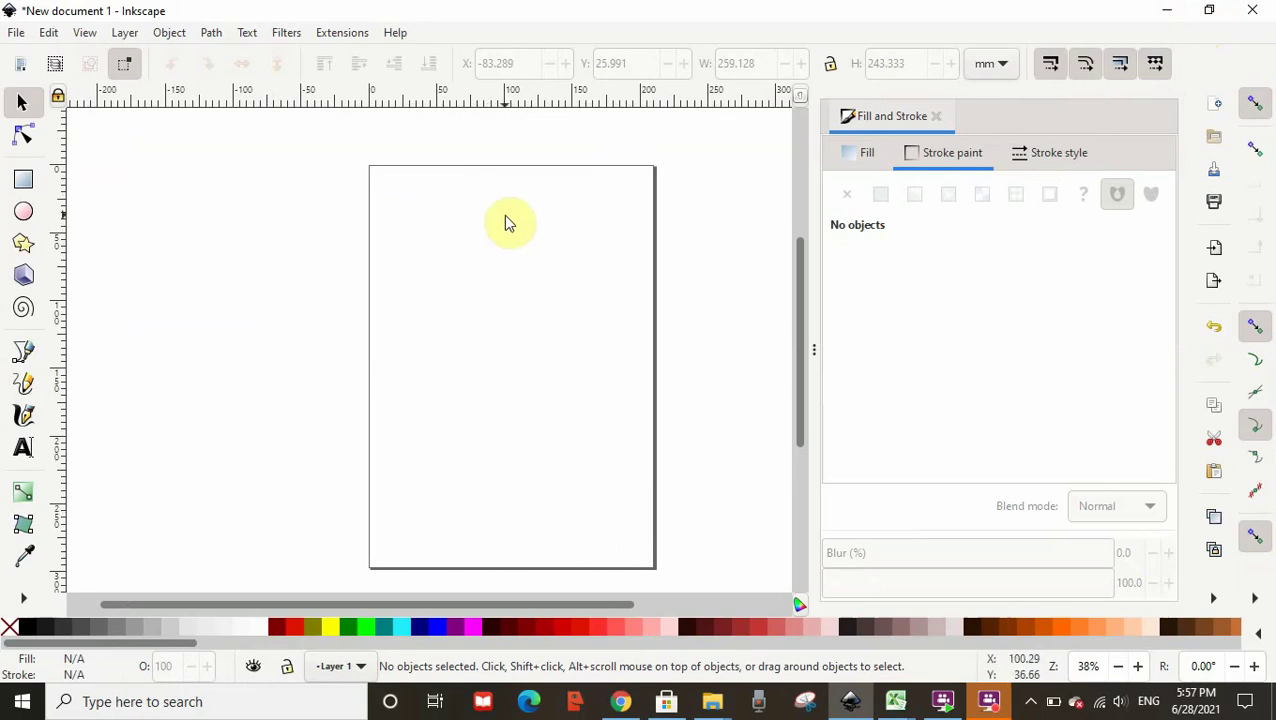
pyautogui.click(935, 116)
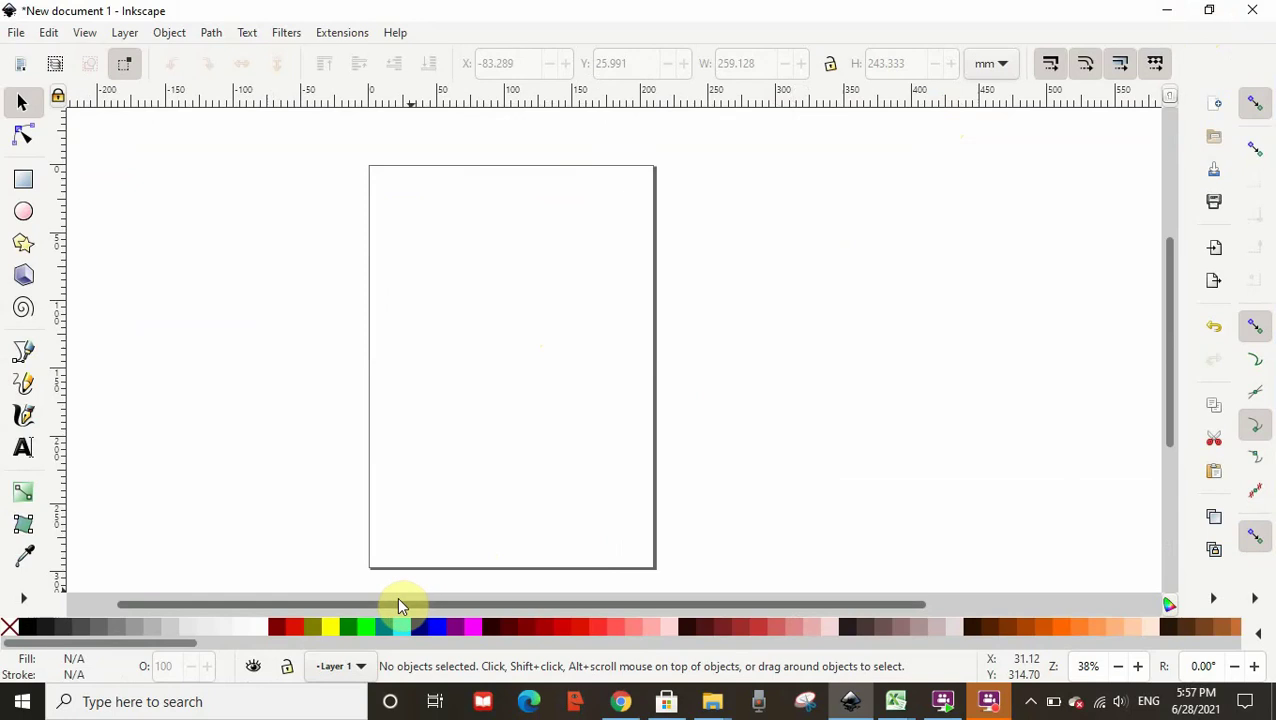
pyautogui.moveTo(393, 612); pyautogui.dragTo(347, 607)
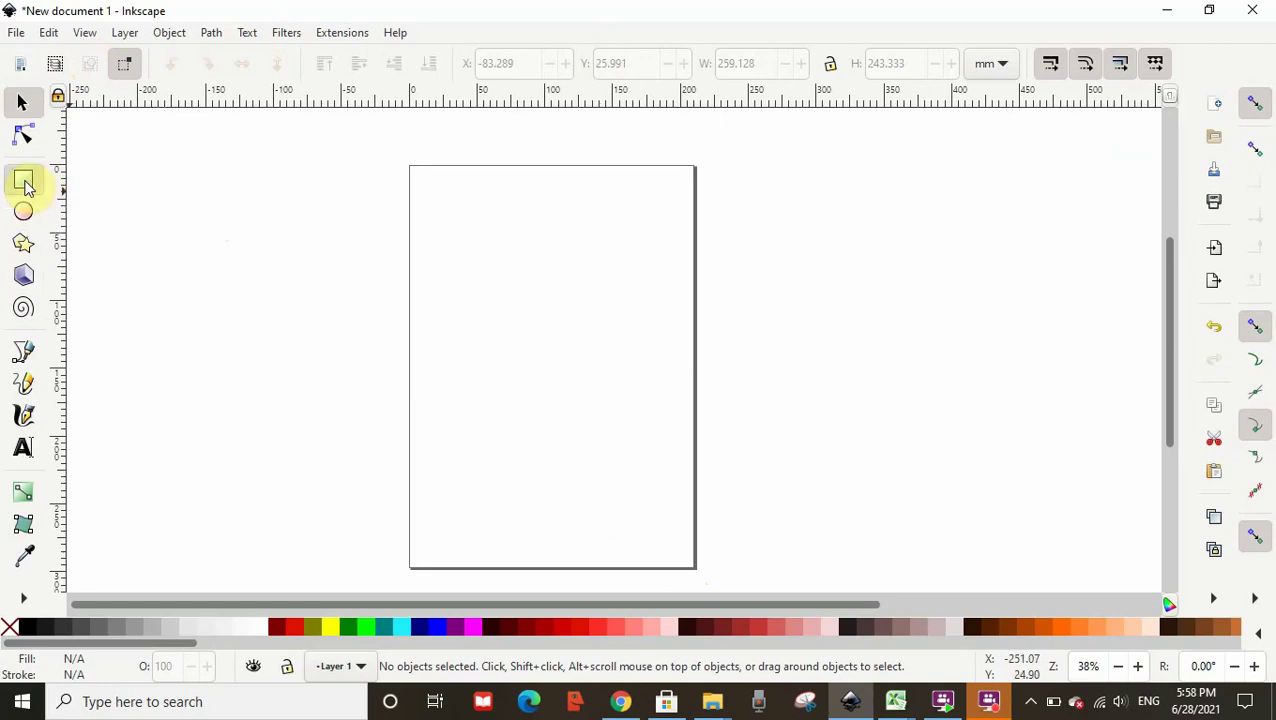
# Draw a rectangle about 111 mm wide and 113 mm high in the upper middle of the page.
pyautogui.click(24, 182)
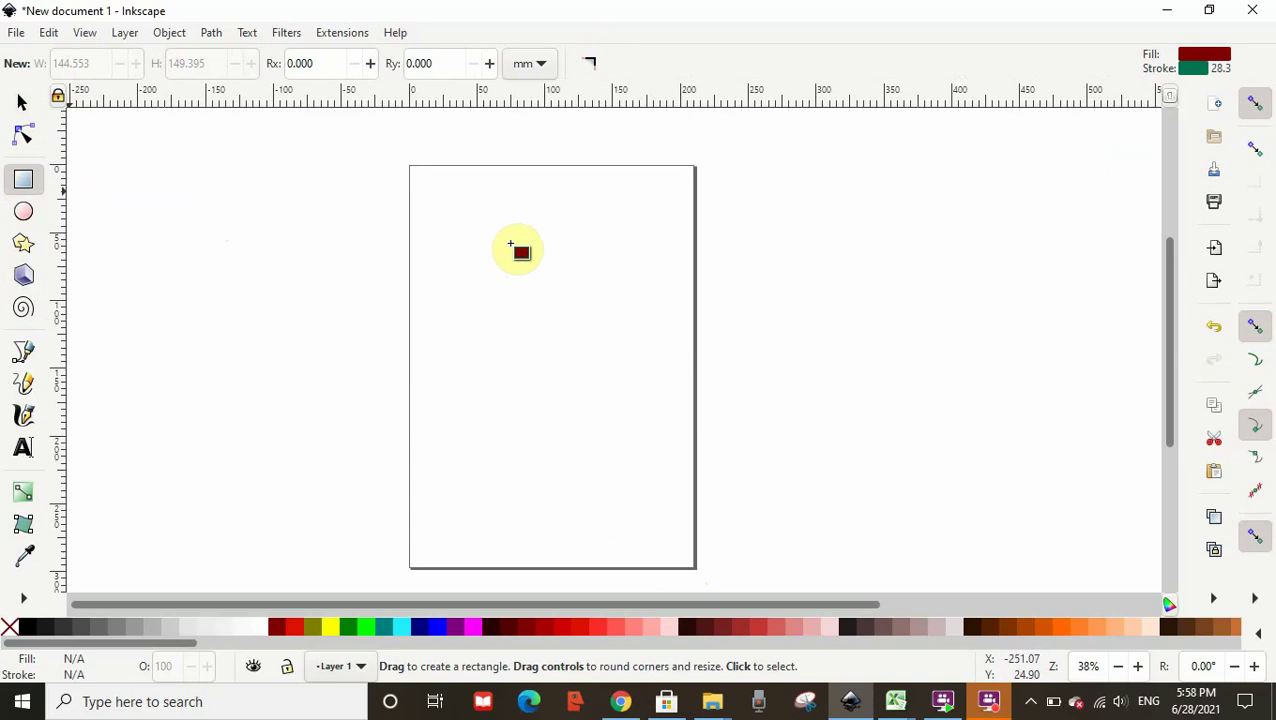
pyautogui.moveTo(506, 239); pyautogui.dragTo(666, 404)
pyautogui.moveTo(622, 329); pyautogui.dragTo(607, 273)
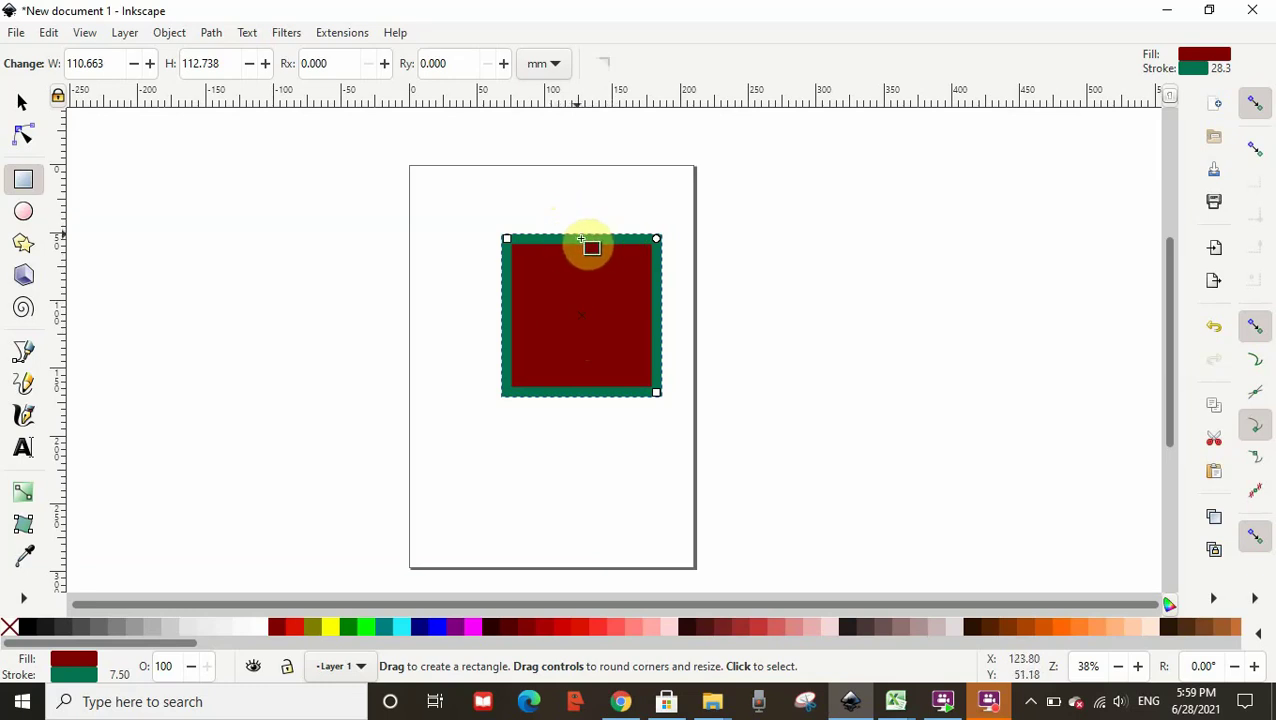
# Open the Fill and Stroke settings for the rectangle.
pyautogui.click(212, 33)
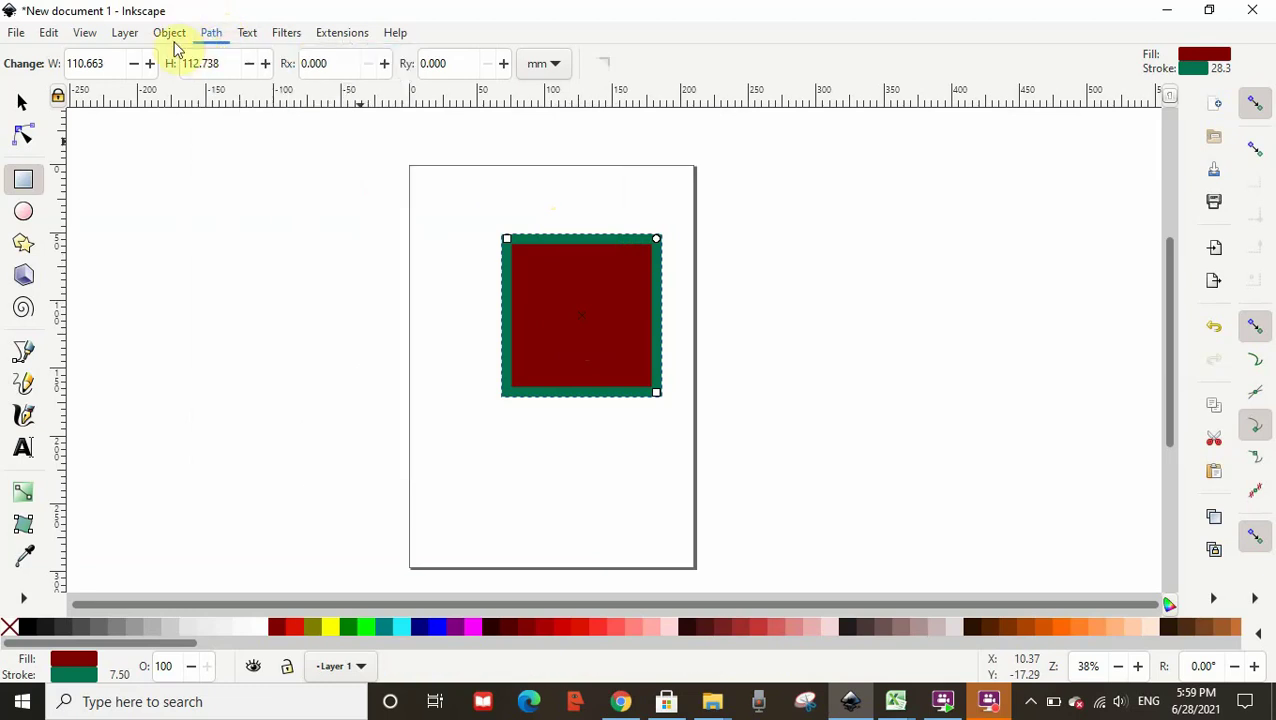
pyautogui.click(172, 34)
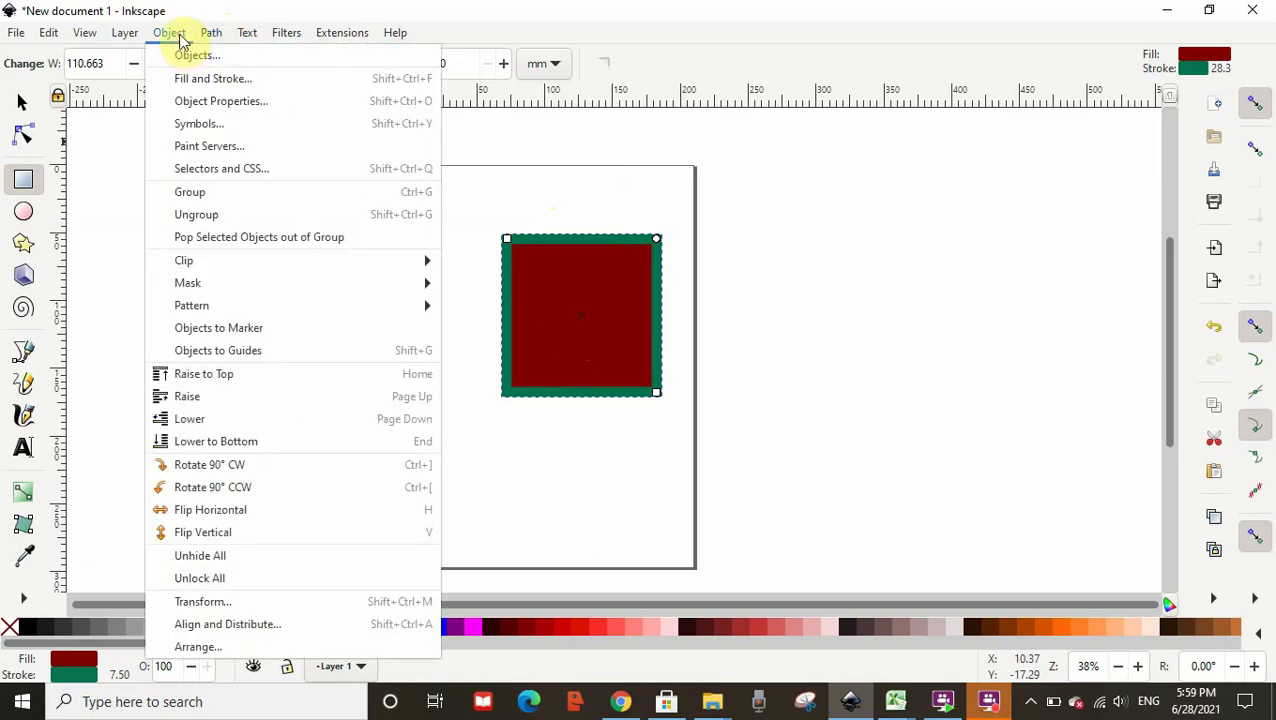
pyautogui.click(205, 80)
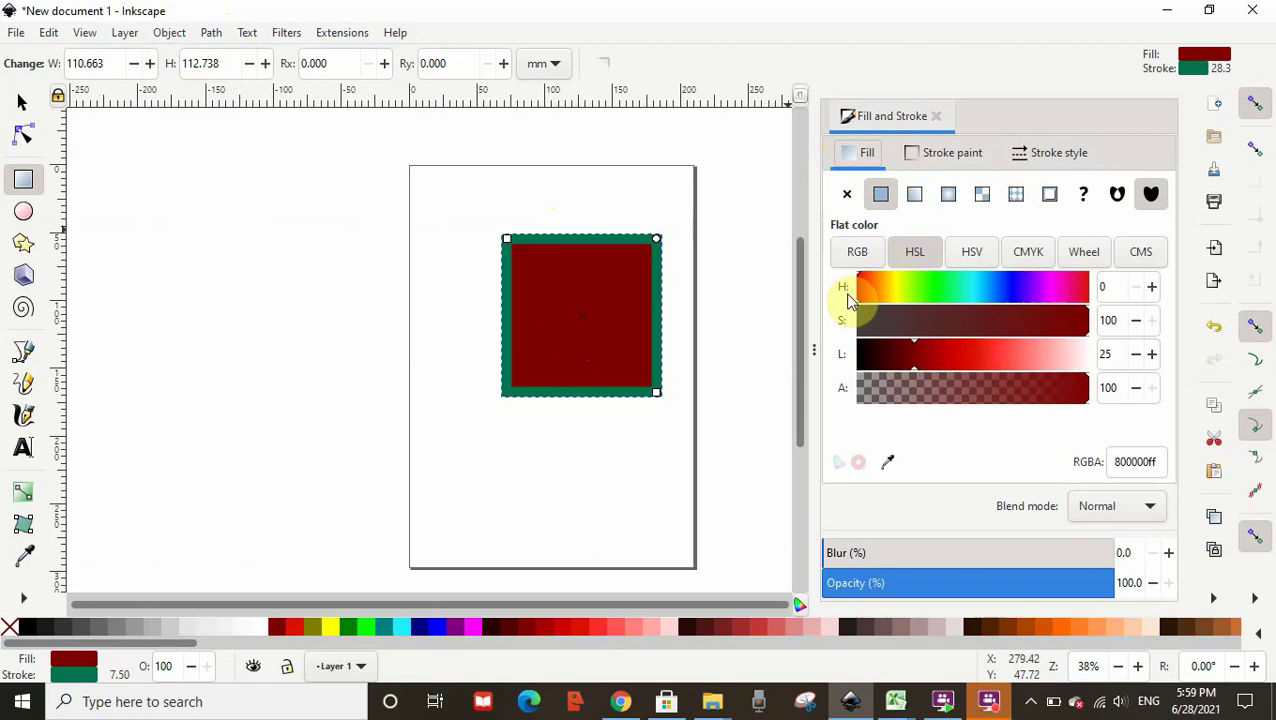
# Try different HSL hues for the rectangle's fill, ending with hue 13.
pyautogui.click(1080, 290)
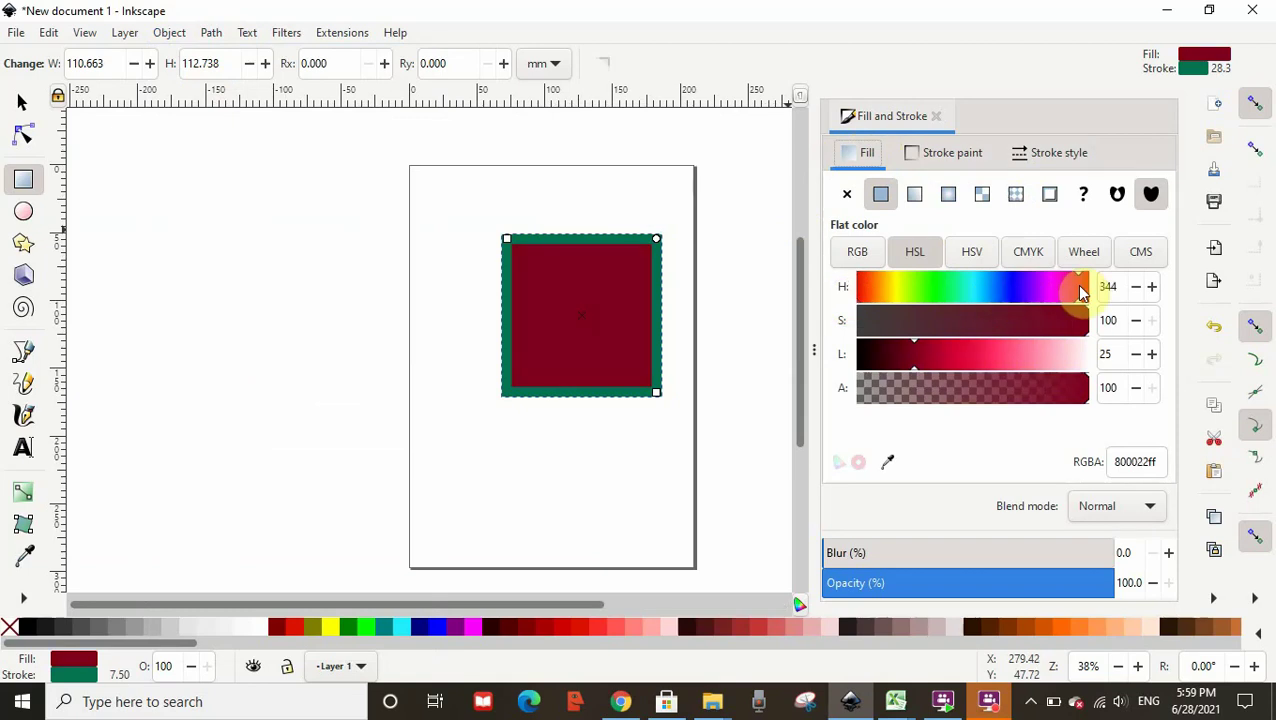
pyautogui.click(895, 287)
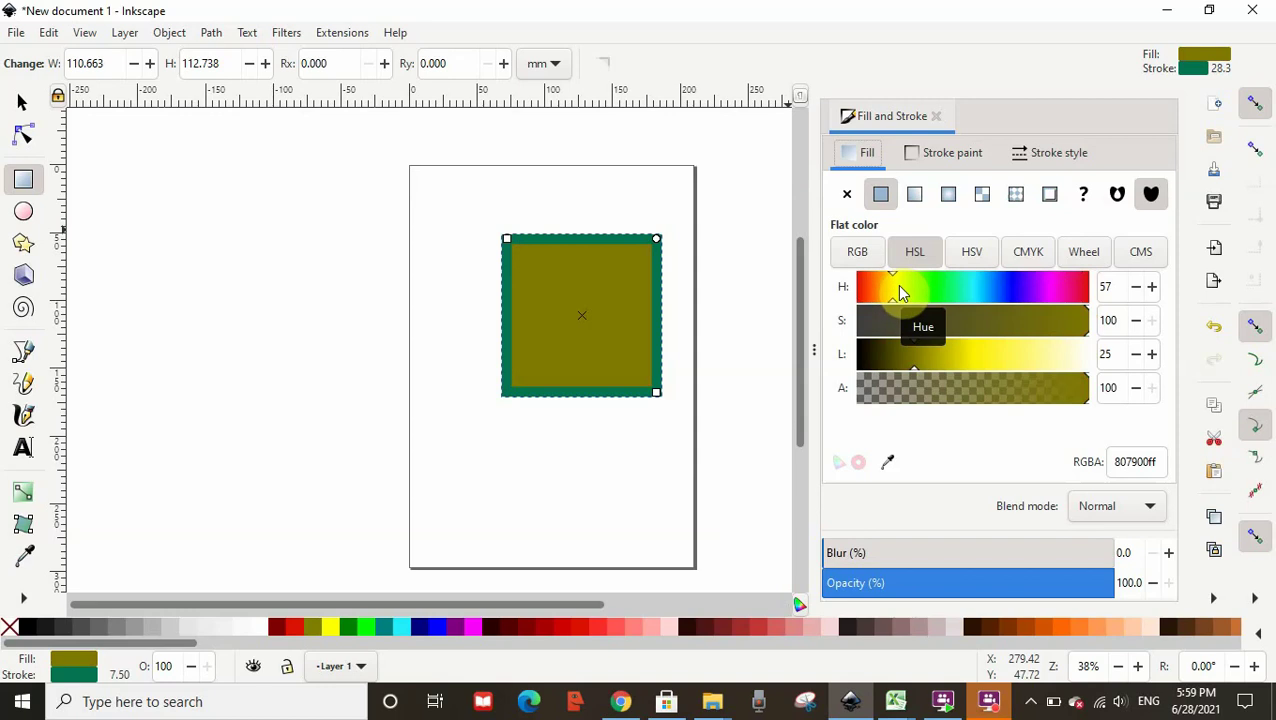
pyautogui.click(897, 288)
pyautogui.click(865, 280)
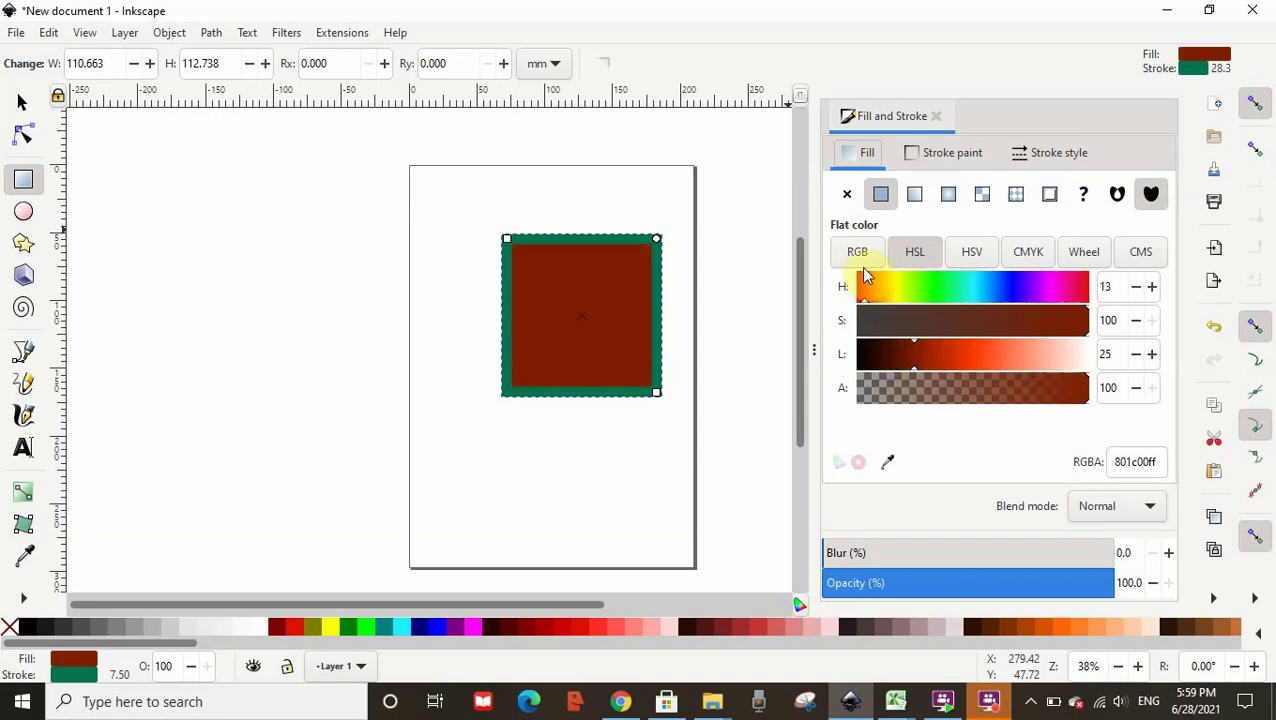
# Set the rectangle's fill to yellow in RGB mode, with green at 241 and red at 244.
pyautogui.click(857, 254)
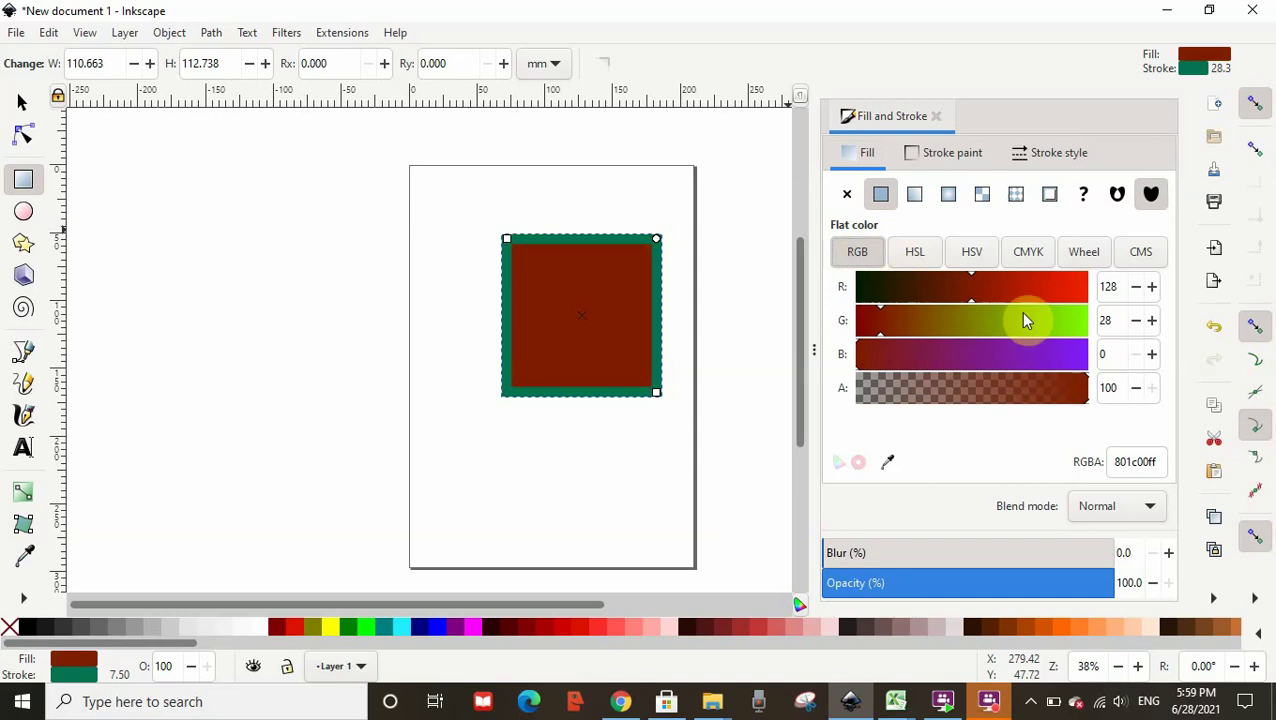
pyautogui.click(1077, 322)
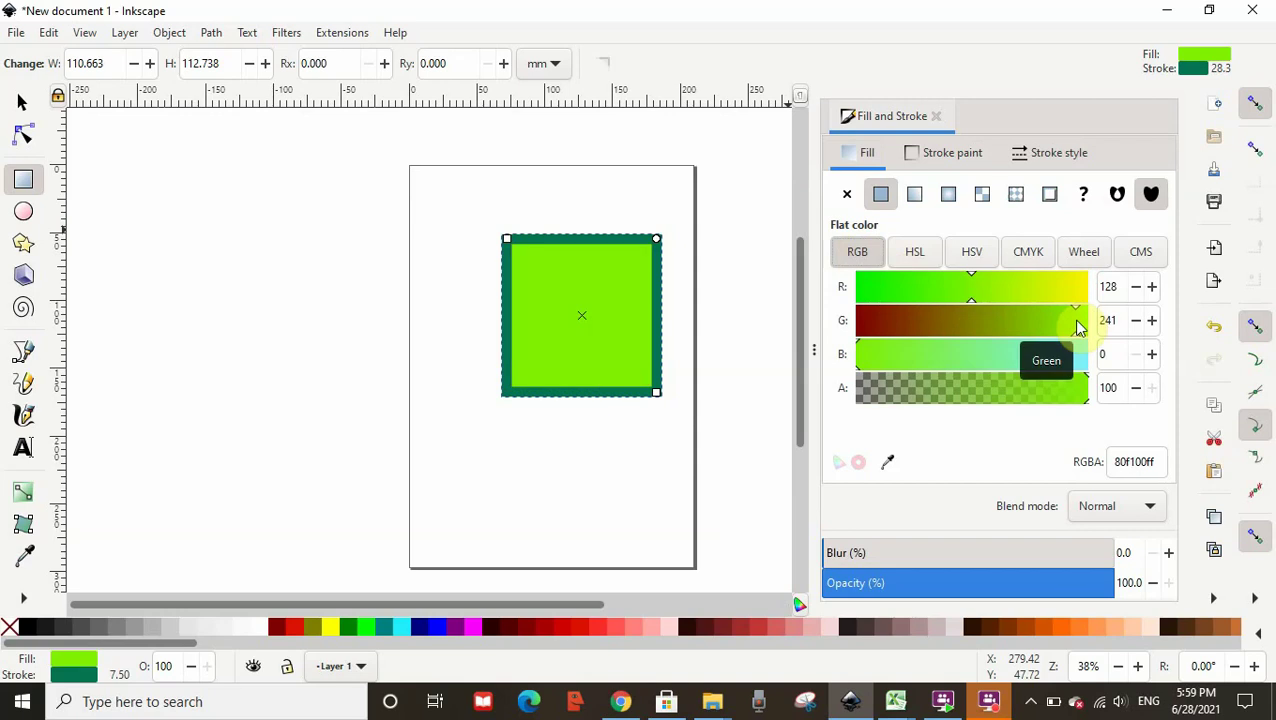
pyautogui.click(1078, 287)
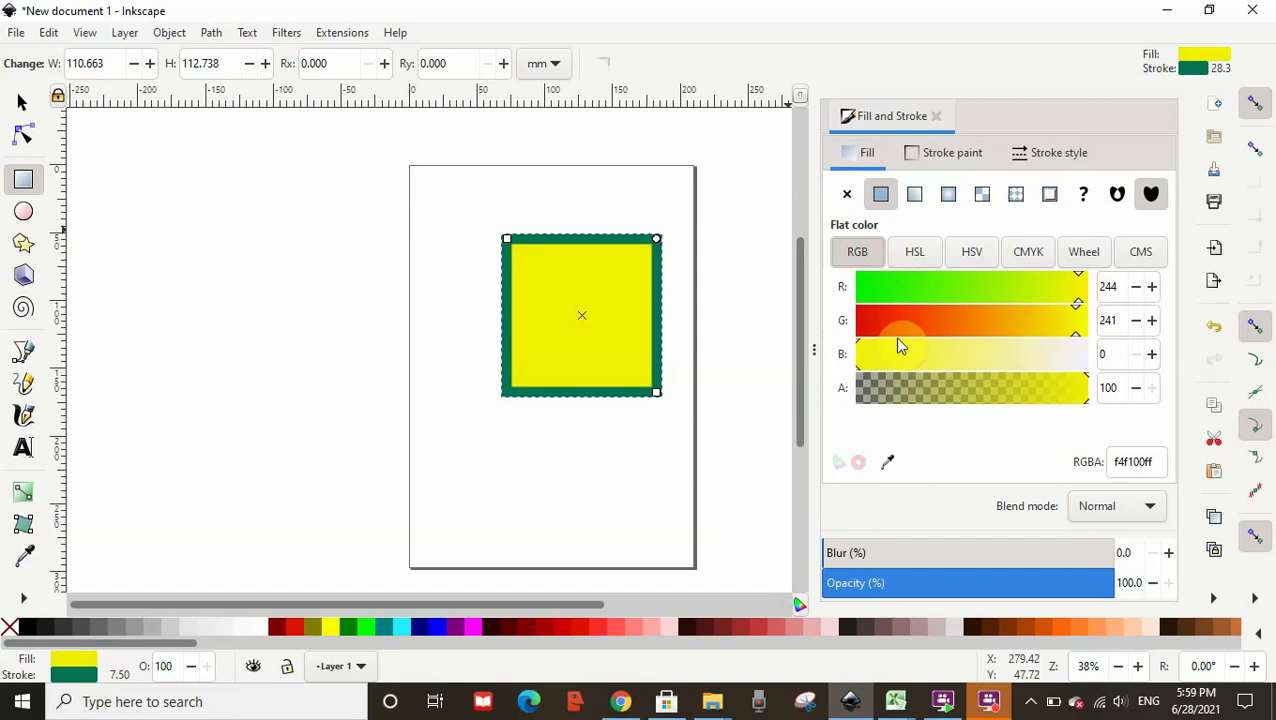
# Set the rectangle's flat fill to green 42ce2eff using the color wheel mode.
pyautogui.click(916, 254)
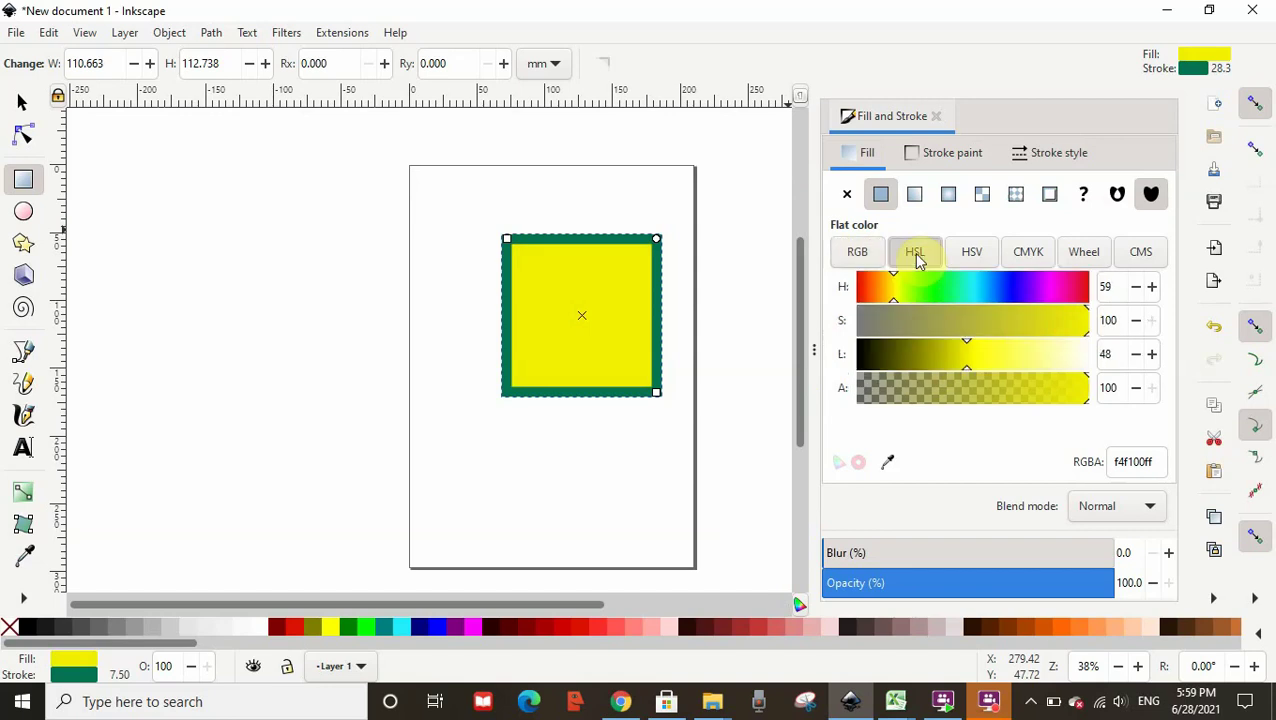
pyautogui.click(971, 253)
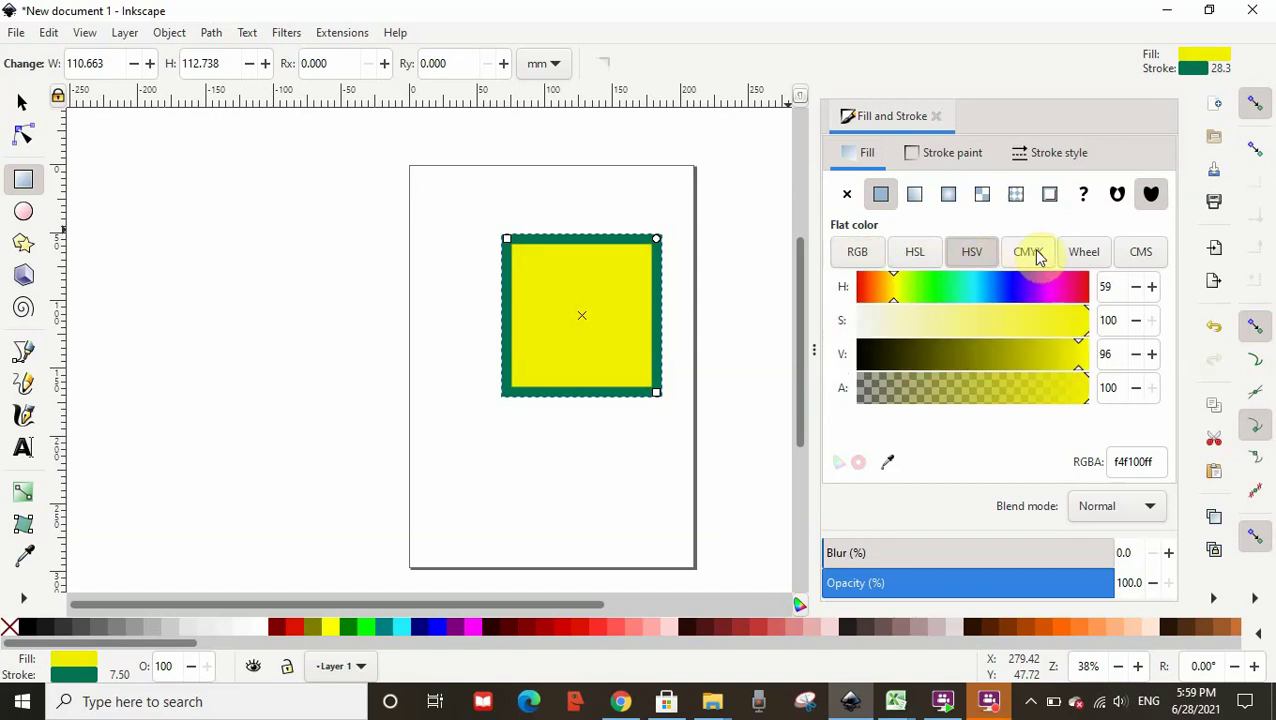
pyautogui.click(1033, 253)
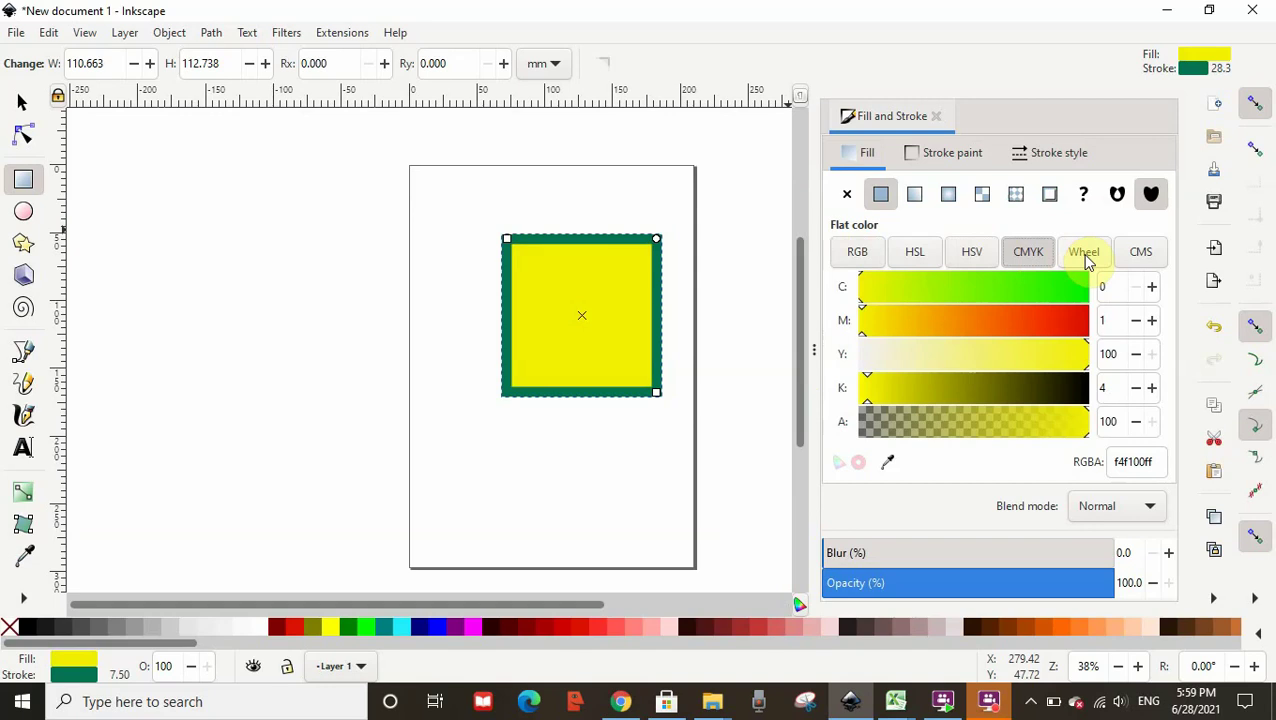
pyautogui.click(1086, 256)
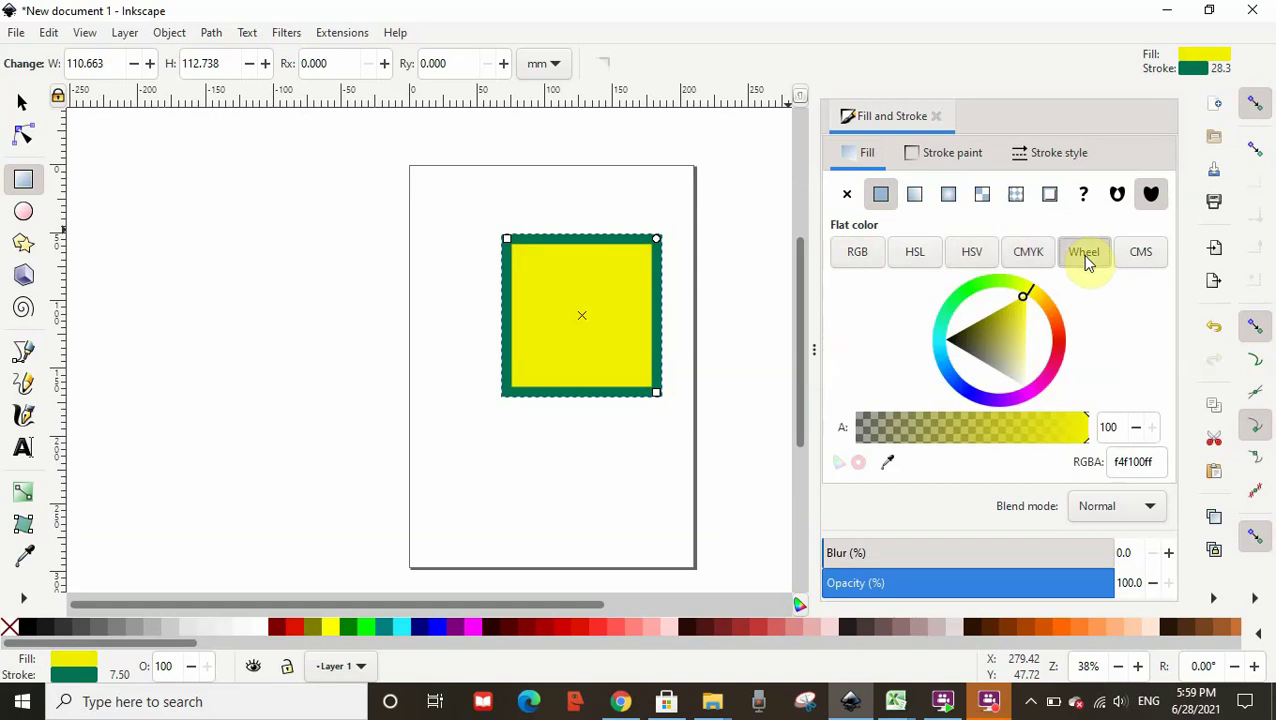
pyautogui.click(1010, 320)
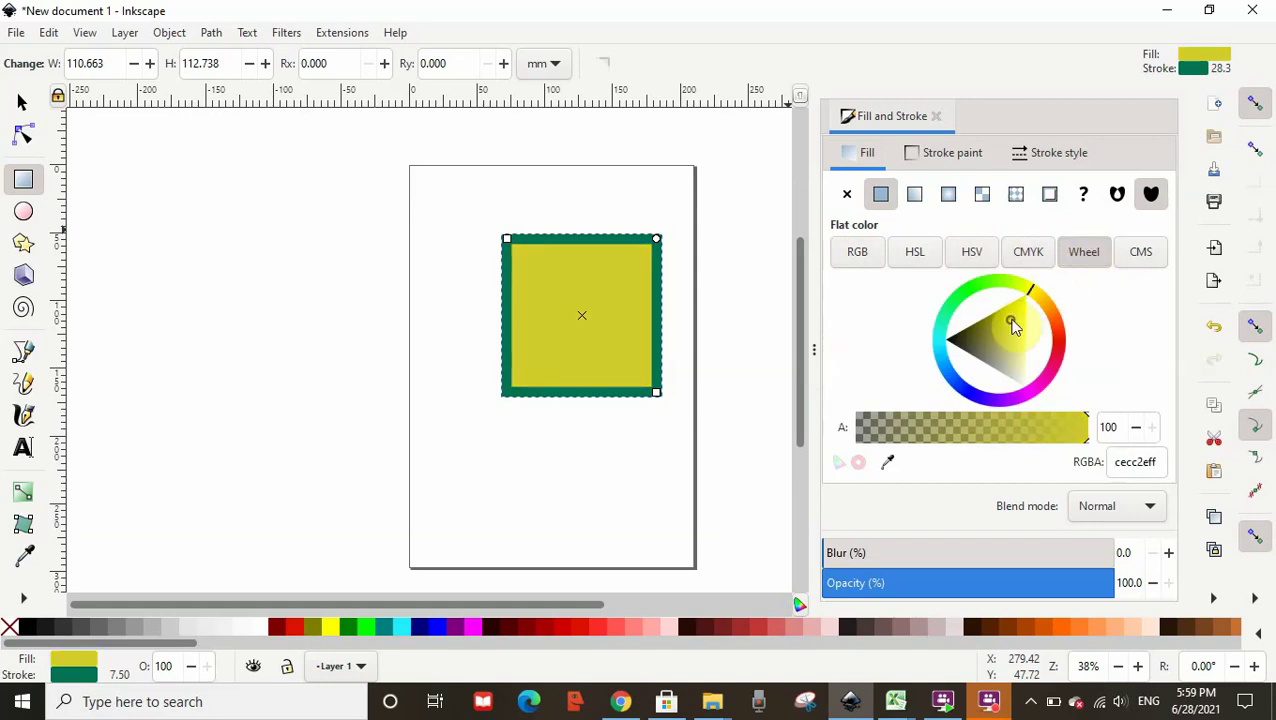
pyautogui.click(1042, 298)
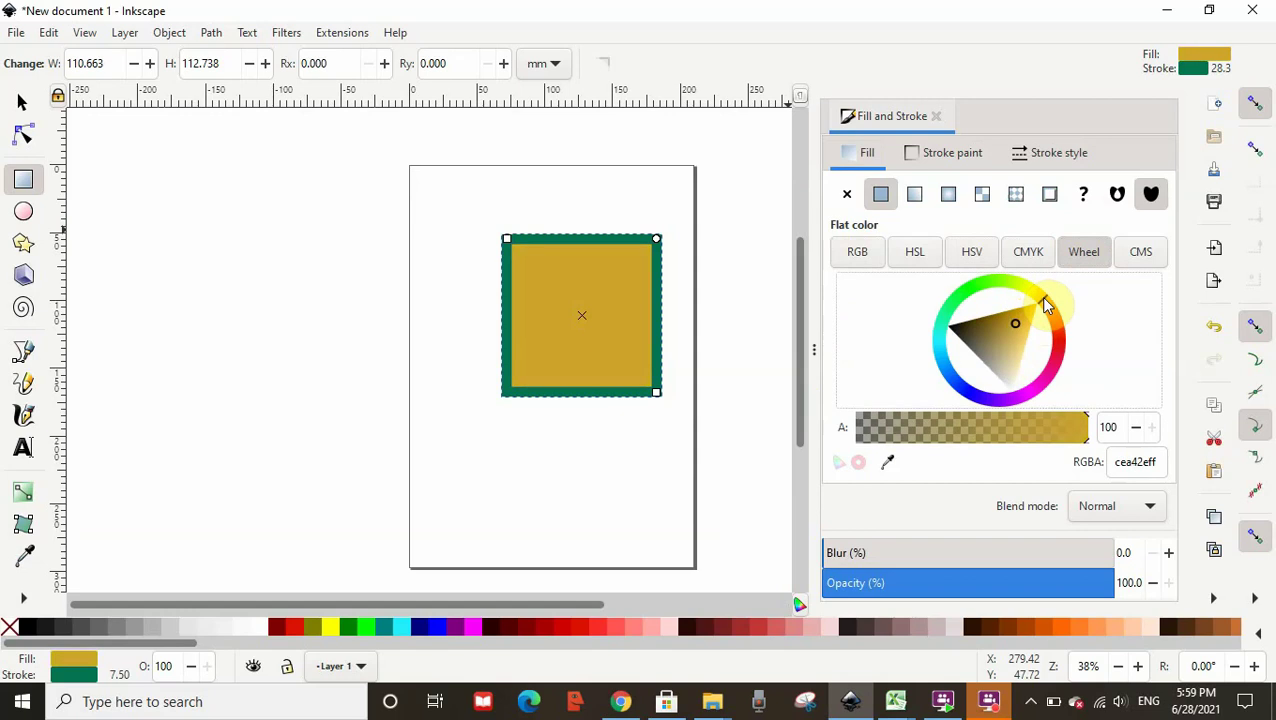
pyautogui.moveTo(1042, 298); pyautogui.dragTo(1000, 404)
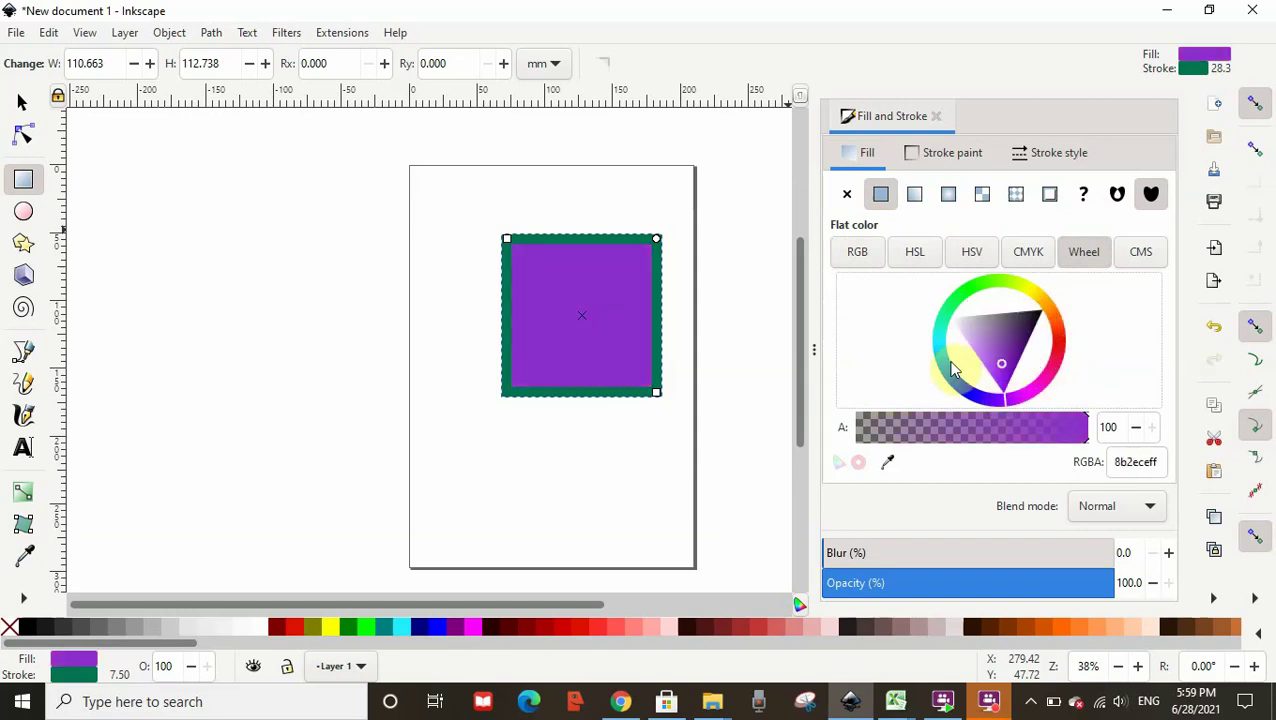
pyautogui.click(939, 322)
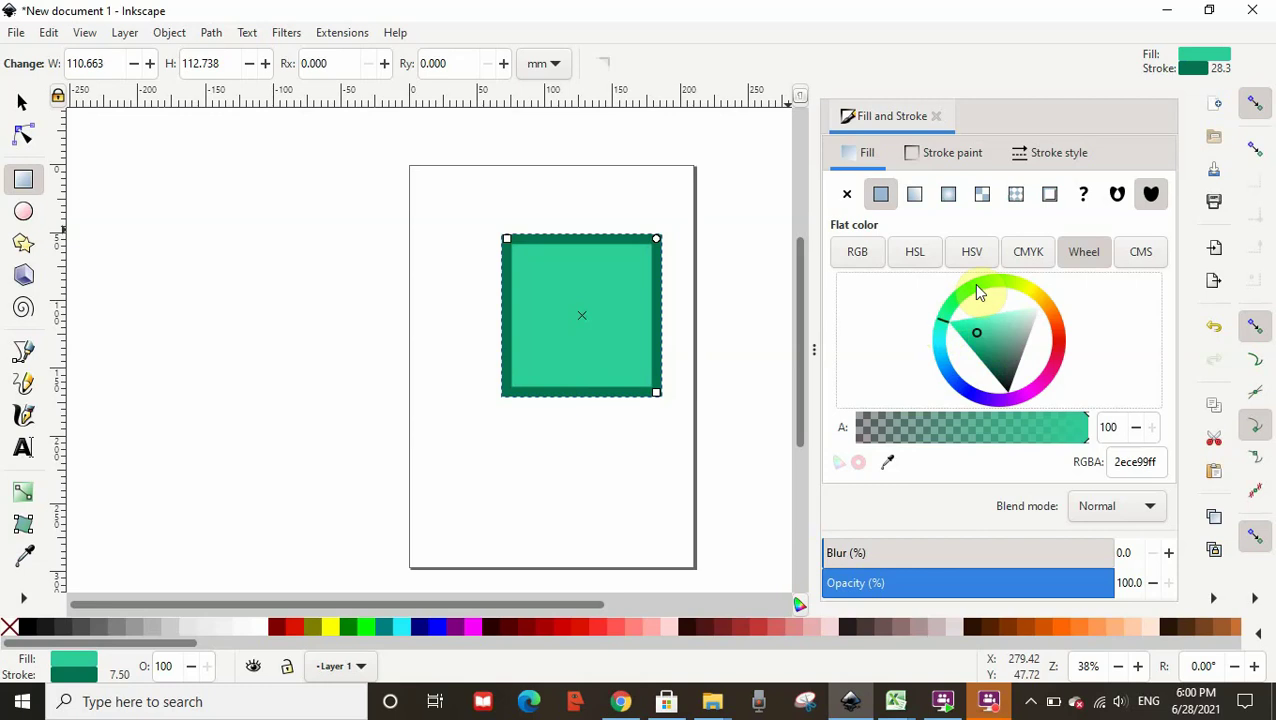
pyautogui.click(978, 291)
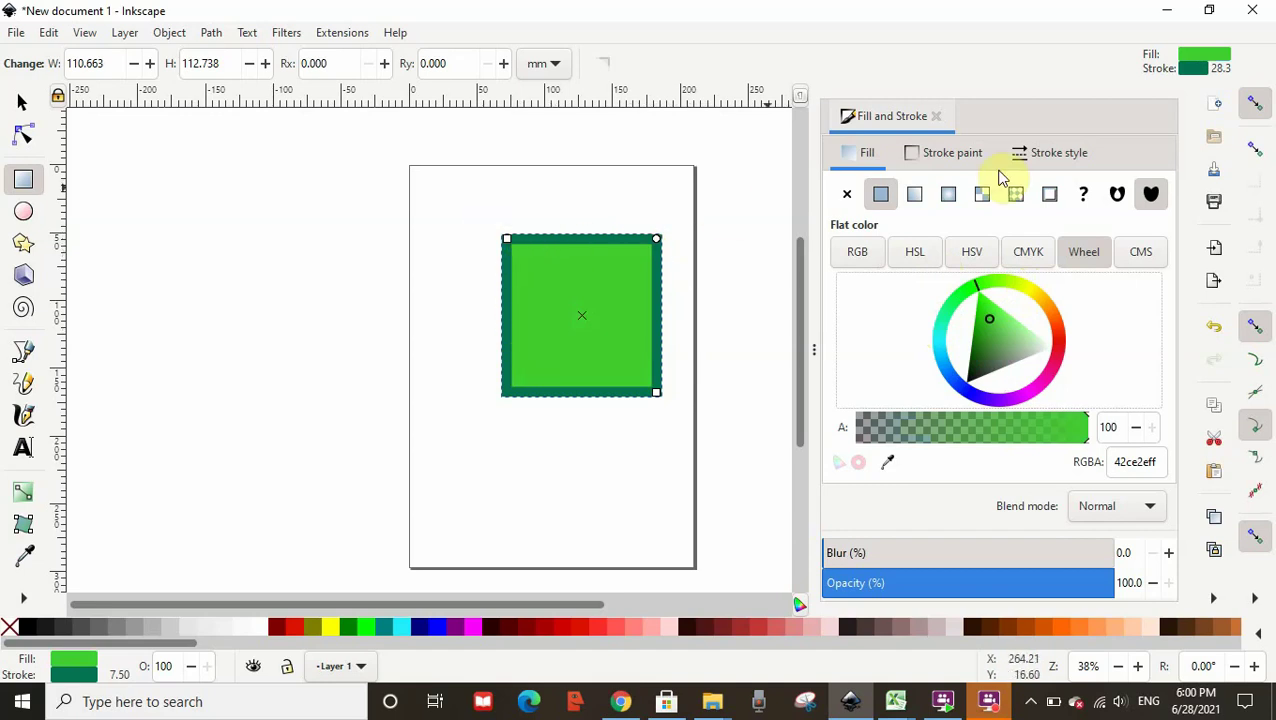
# Set the rectangle's stroke color to dark red 730616ff by changing its HSL hue to 351.
pyautogui.click(911, 158)
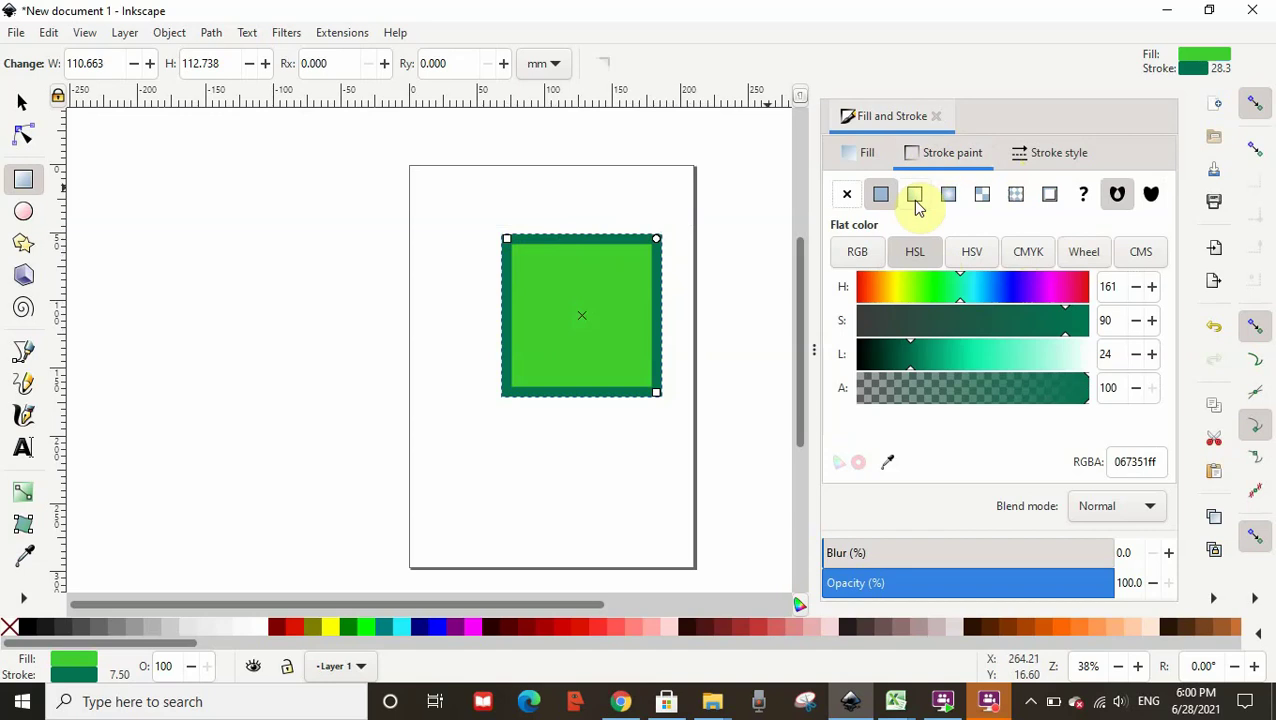
pyautogui.click(1077, 288)
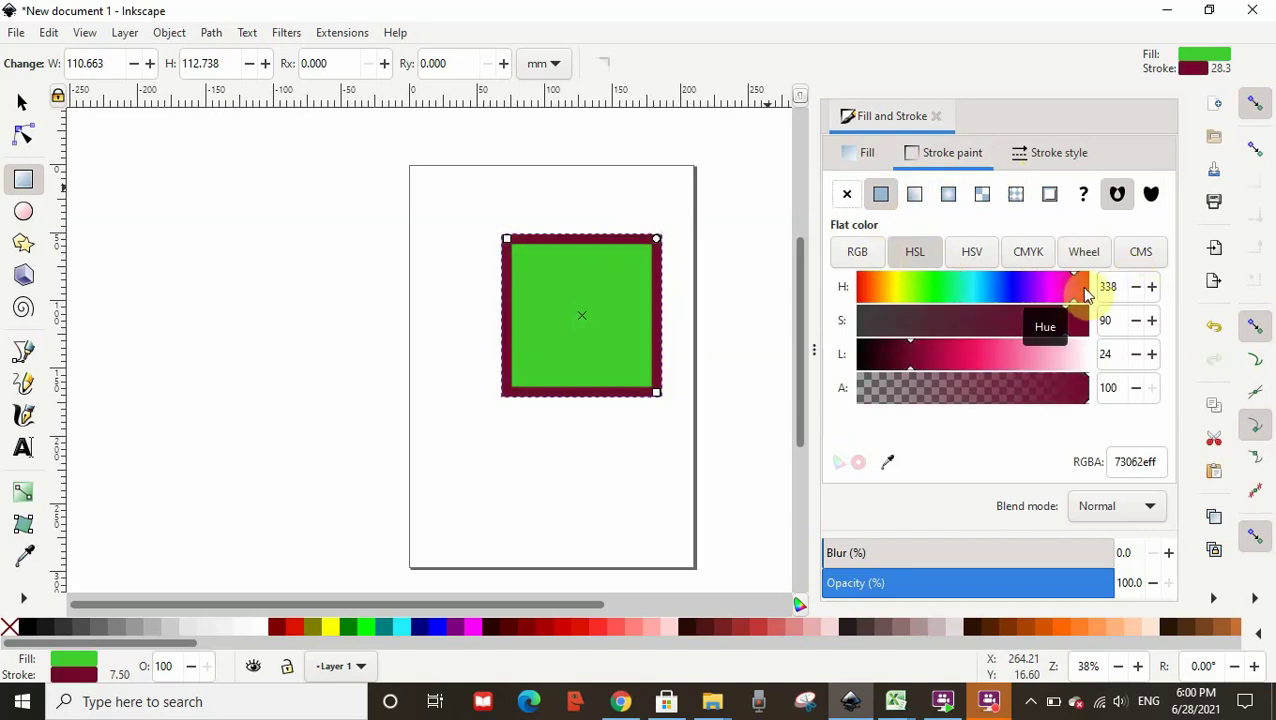
pyautogui.click(1084, 288)
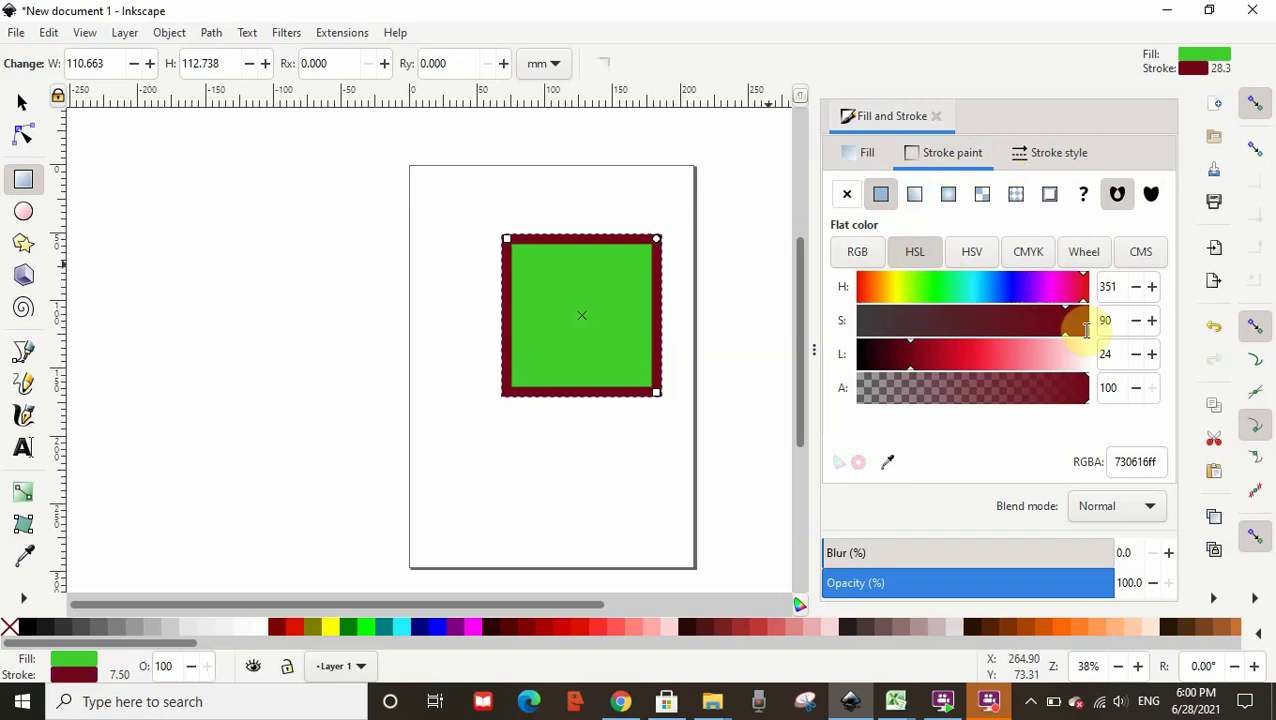
# Set the rectangle's stroke color to yellow f3de38ff in RGB mode, with green at 222.
pyautogui.click(976, 357)
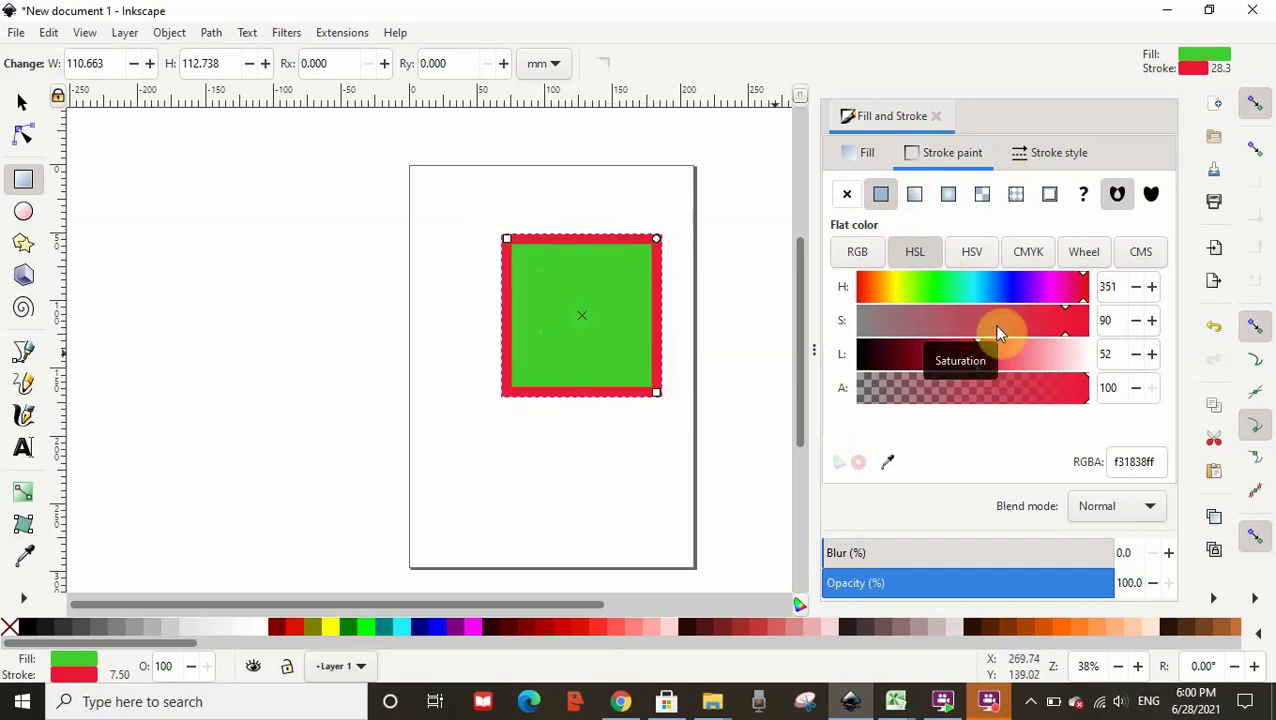
pyautogui.click(853, 254)
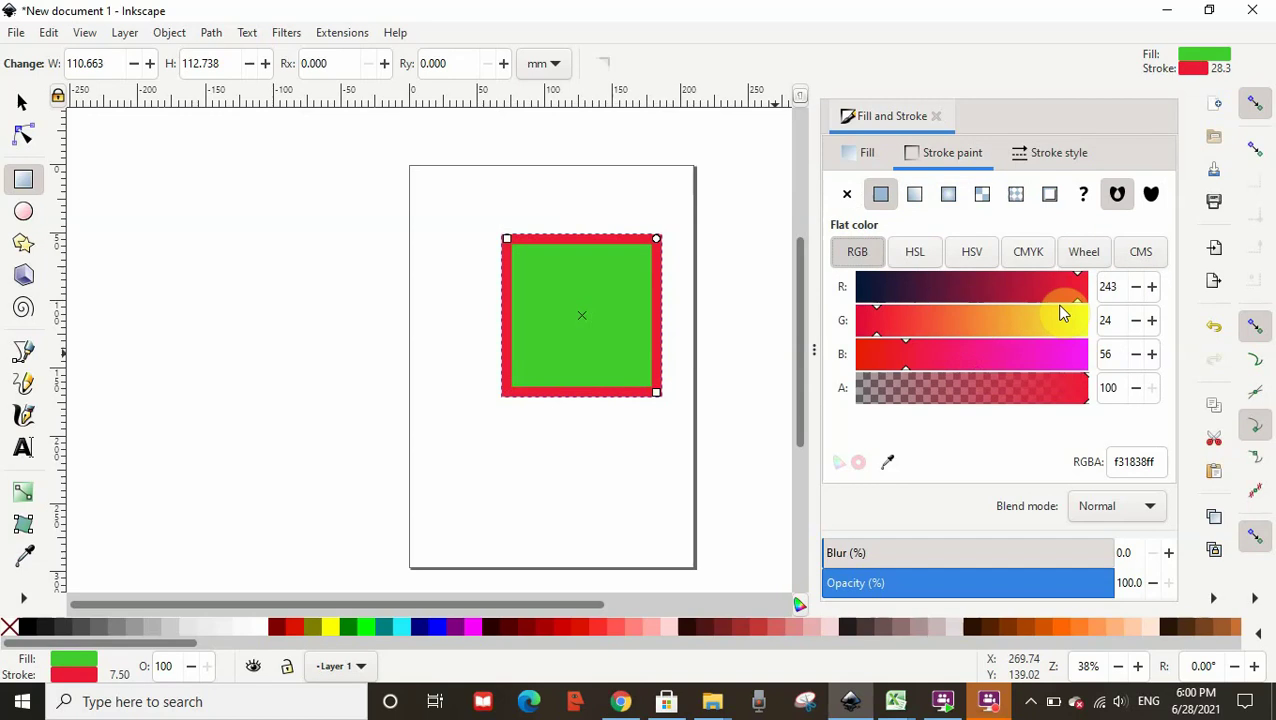
pyautogui.click(1063, 313)
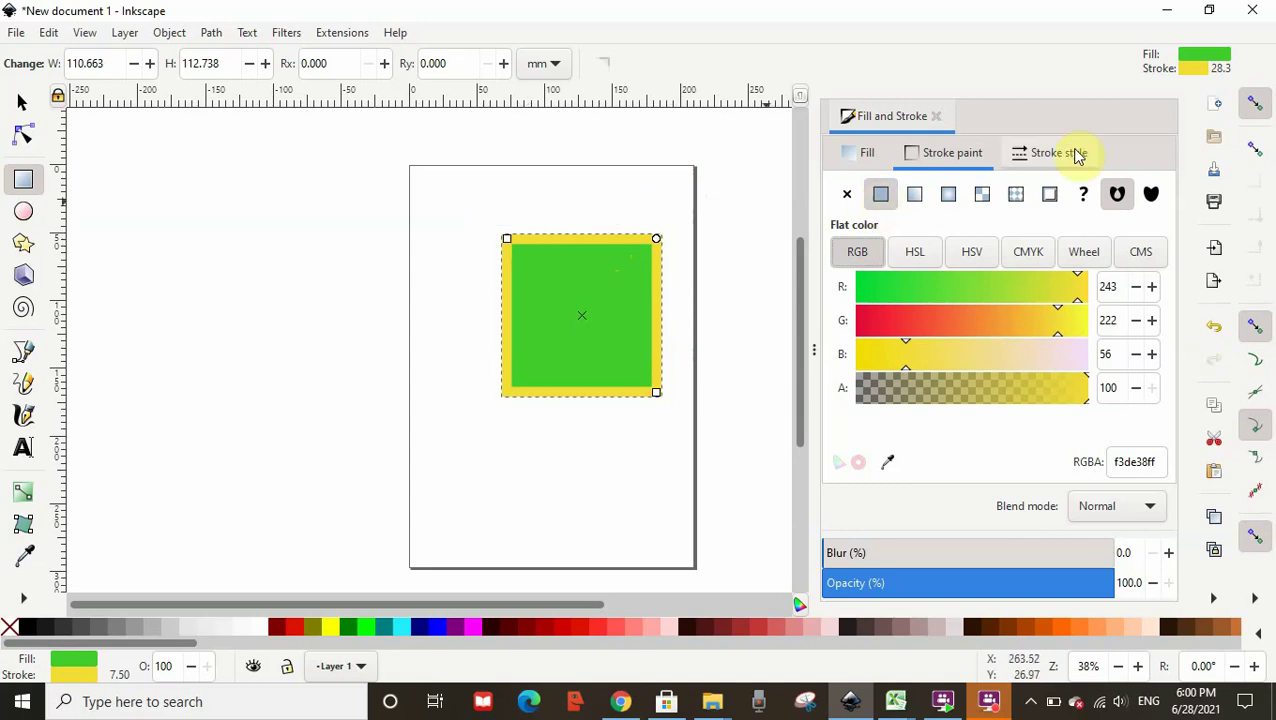
# Try different stroke widths on the rectangle, widening it to 32.5 mm and reducing it to 0 mm, and deselect the rectangle.
pyautogui.click(1030, 163)
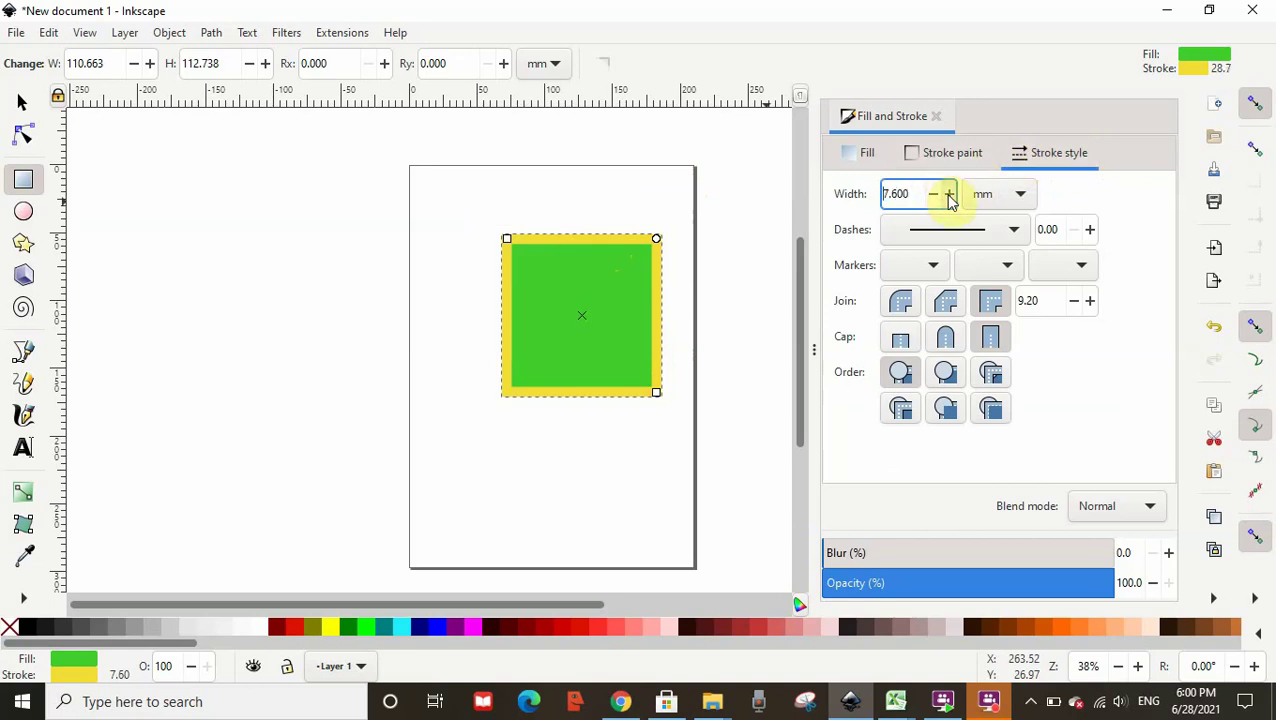
pyautogui.moveTo(950, 196); pyautogui.dragTo(948, 196)
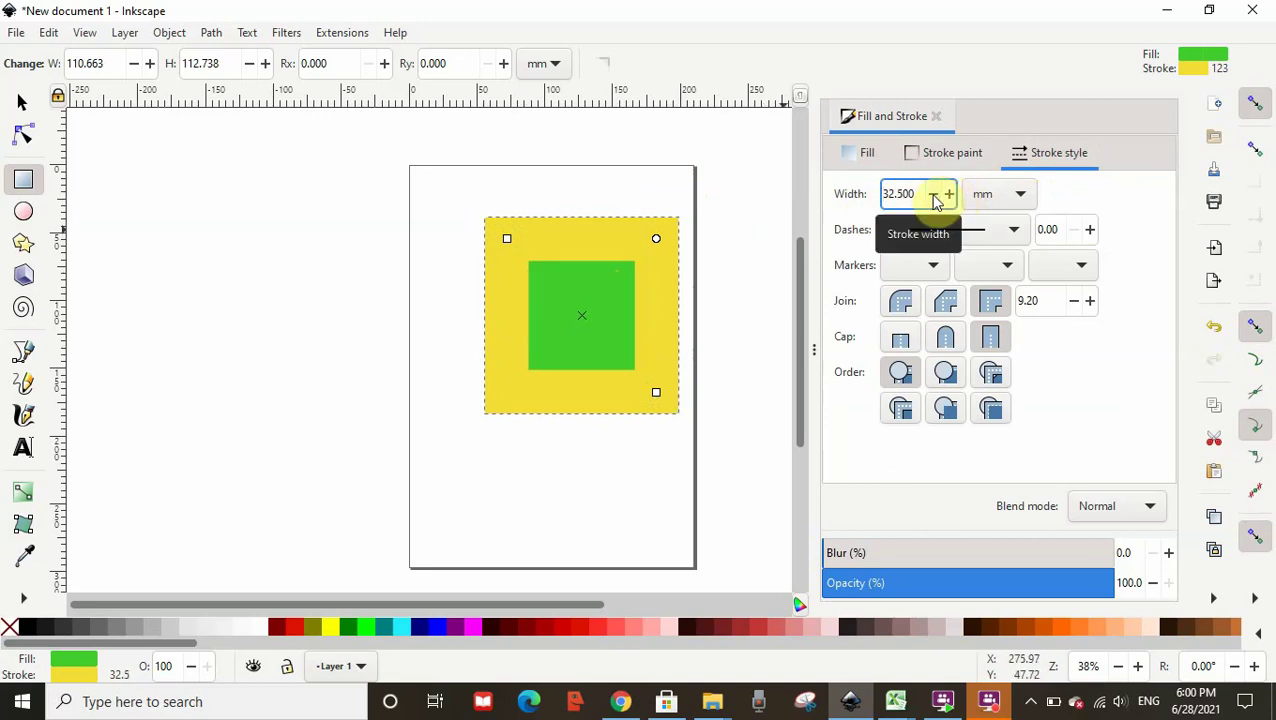
pyautogui.moveTo(936, 200); pyautogui.dragTo(936, 200)
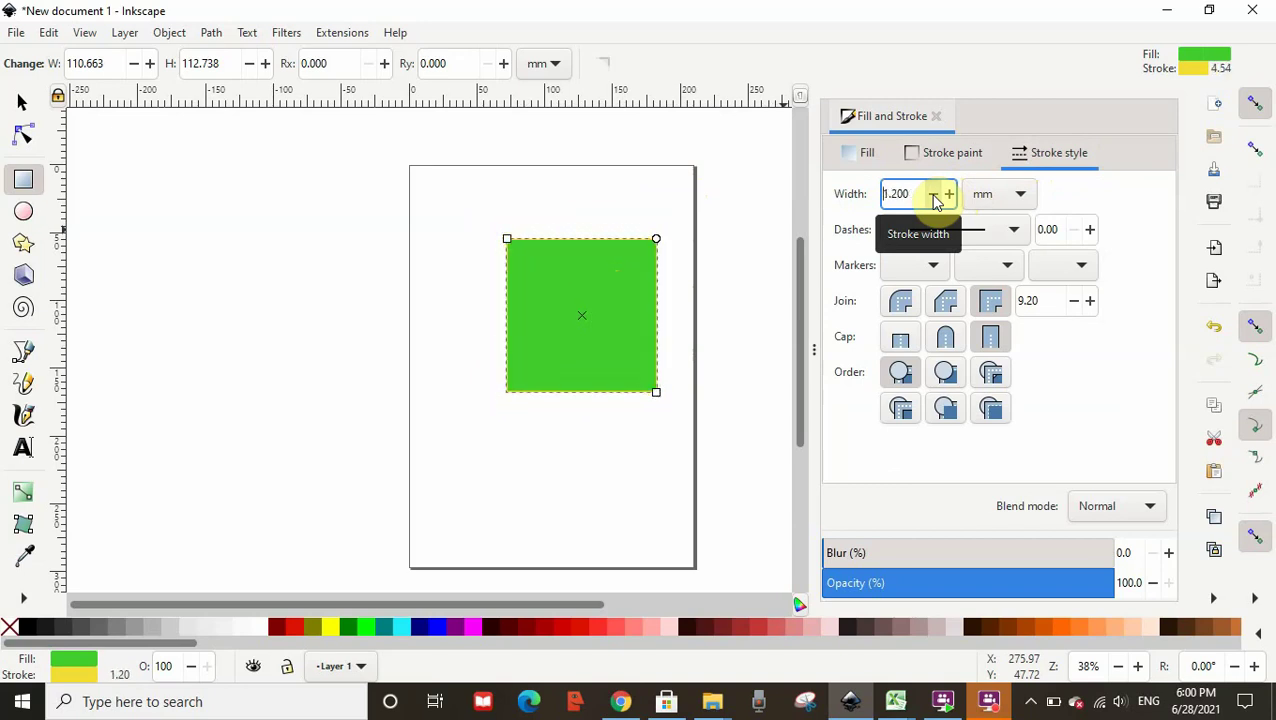
pyautogui.click(727, 308)
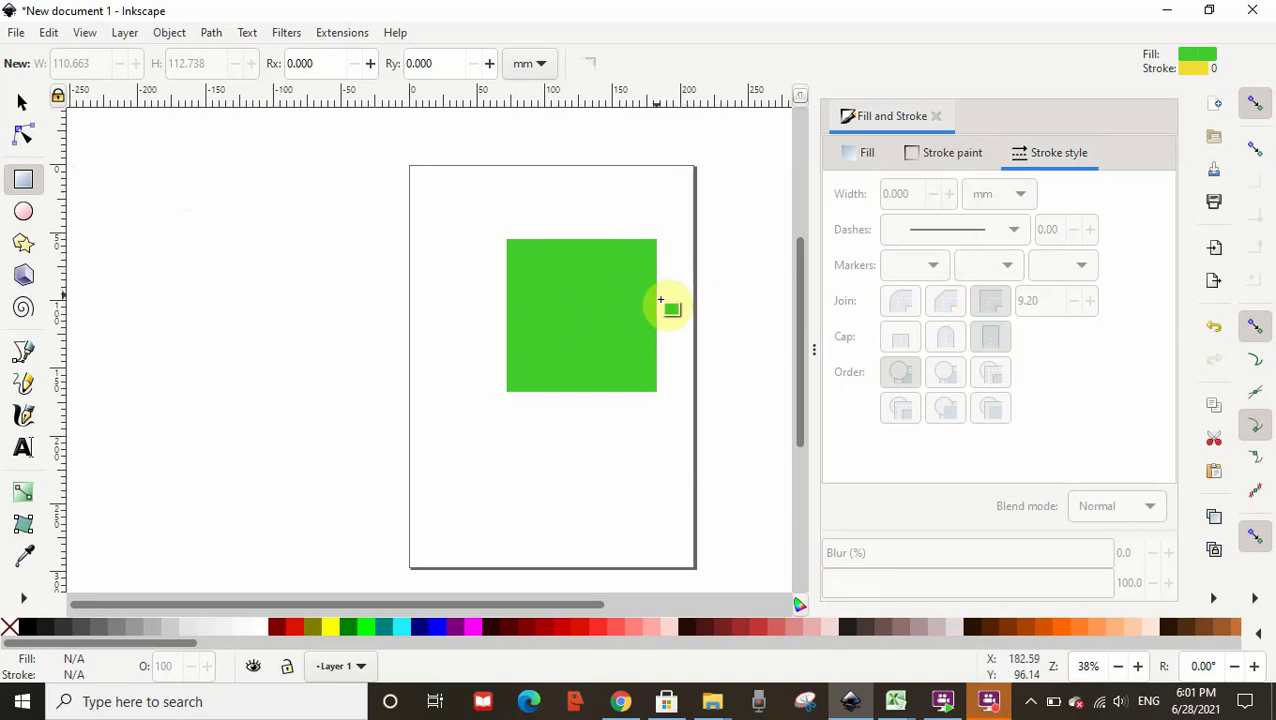
# Select the rectangle with the Selector tool and set its stroke width to 14 mm.
pyautogui.click(21, 102)
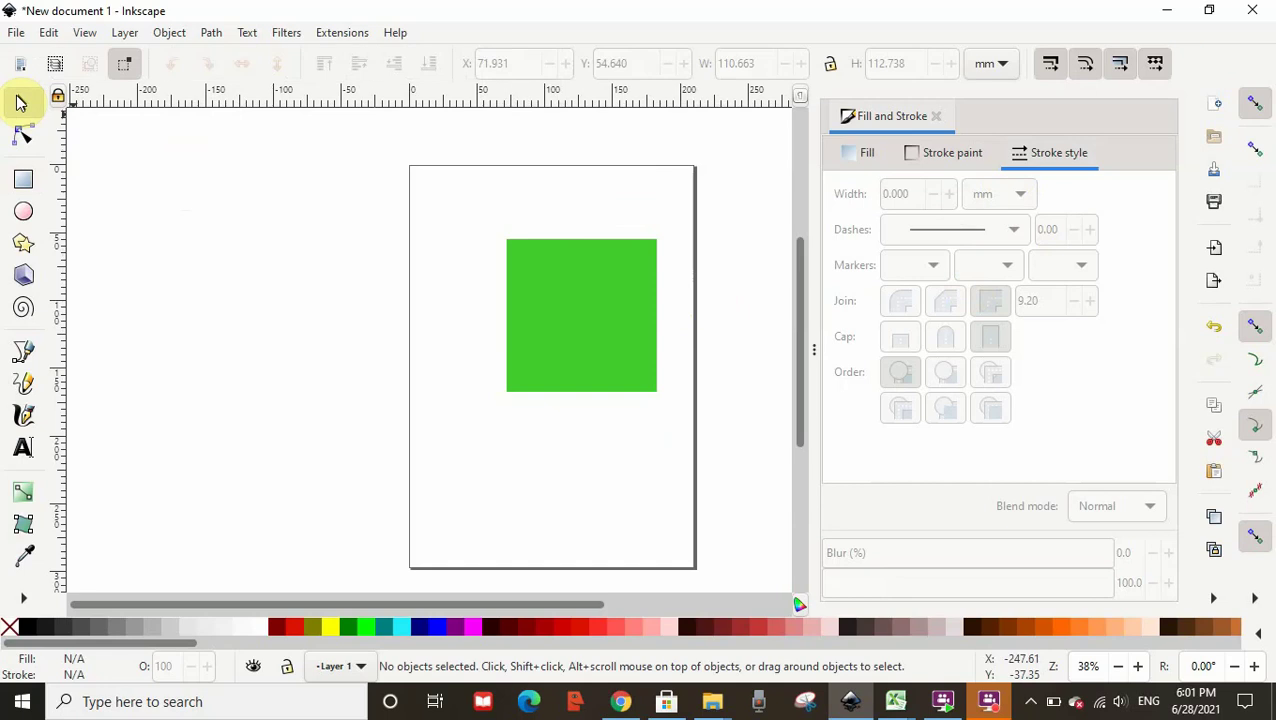
pyautogui.click(566, 333)
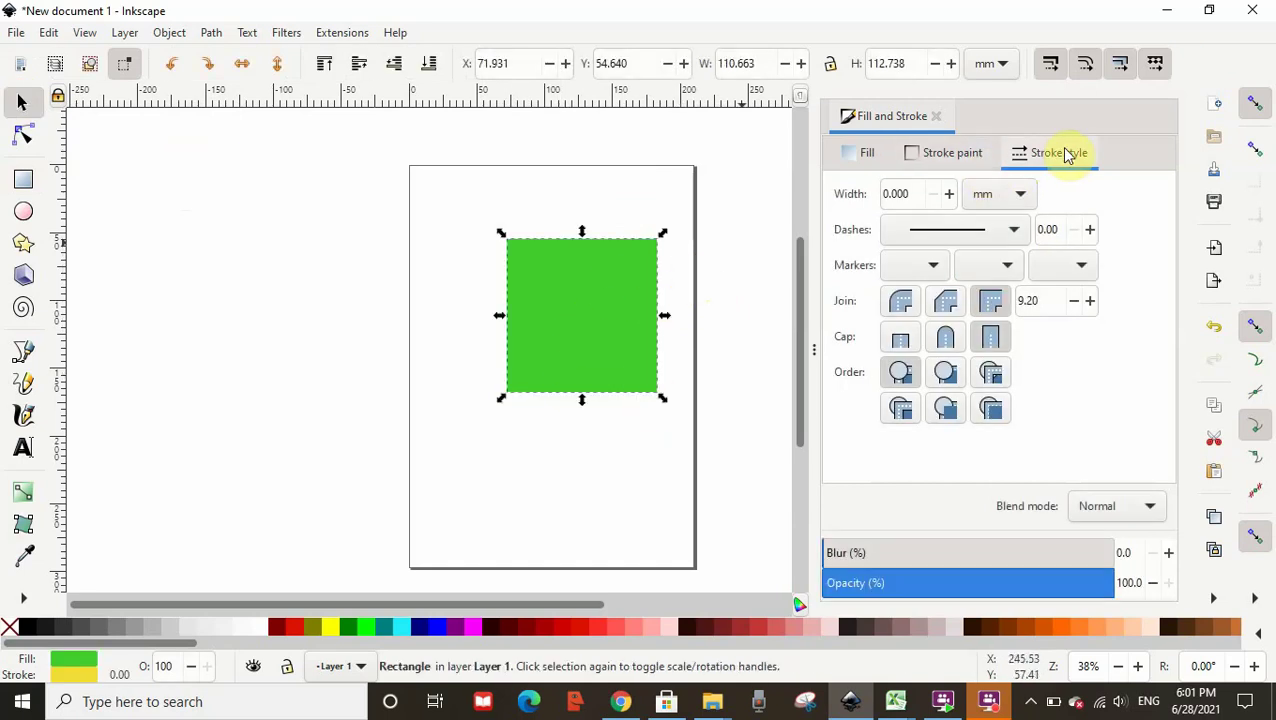
pyautogui.click(949, 194)
pyautogui.click(949, 194)
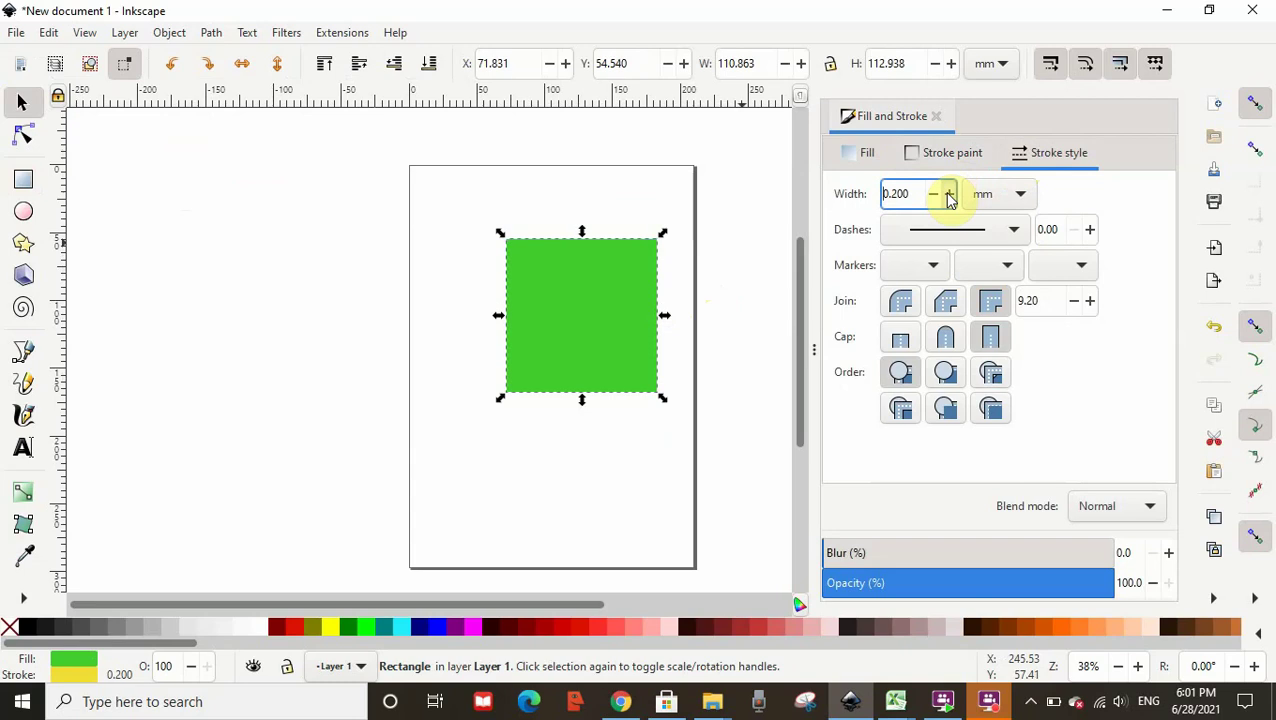
pyautogui.moveTo(949, 194); pyautogui.dragTo(935, 202)
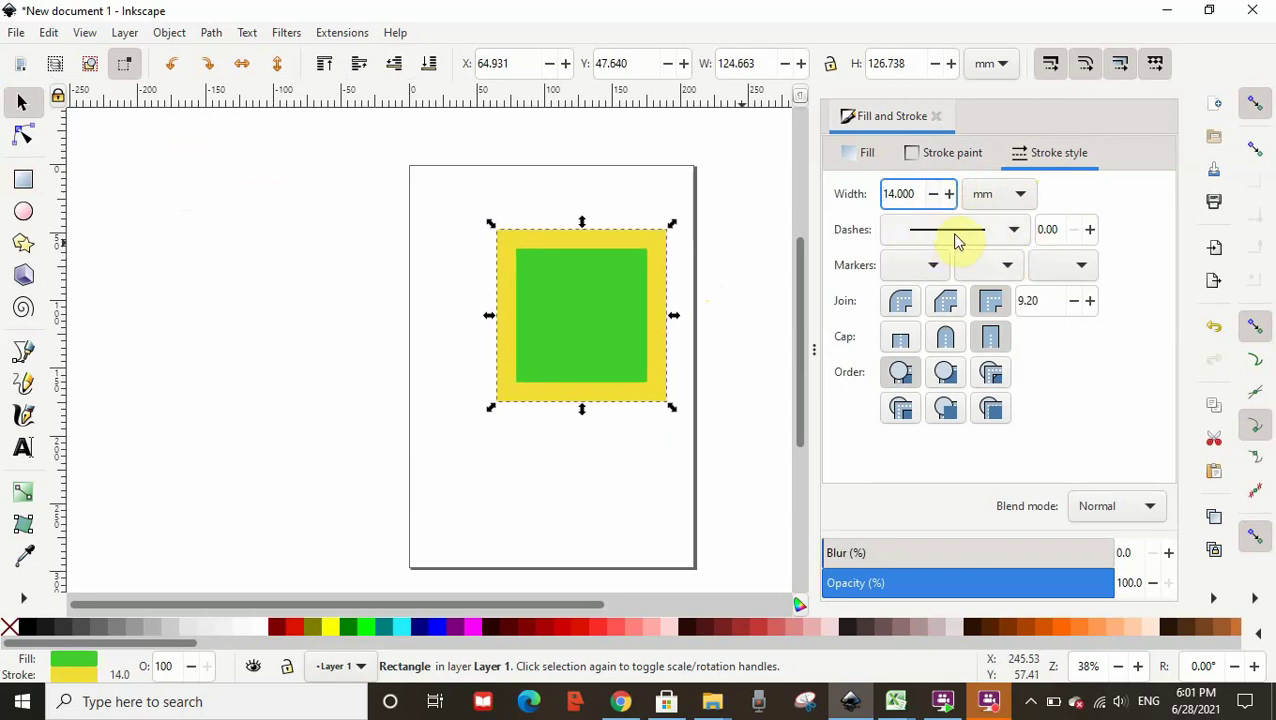
# Try two dotted dash patterns on the rectangle's stroke, ending with the densest one.
pyautogui.click(1015, 233)
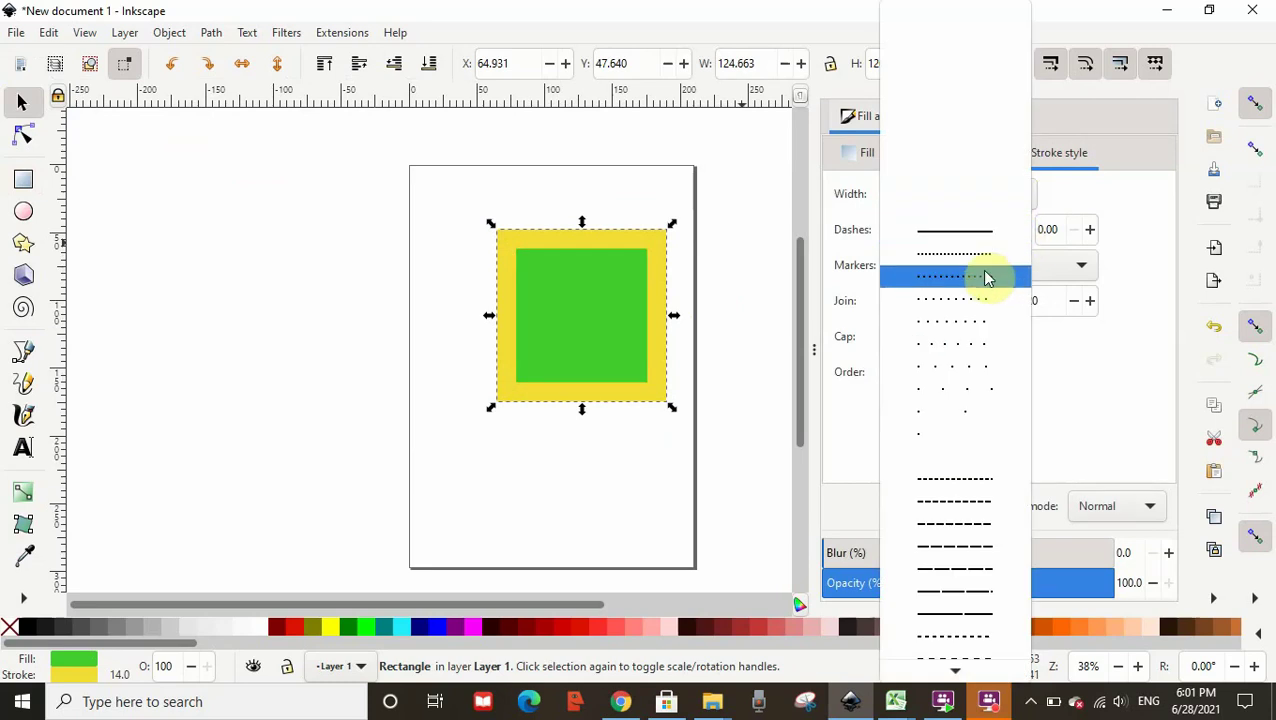
pyautogui.click(988, 278)
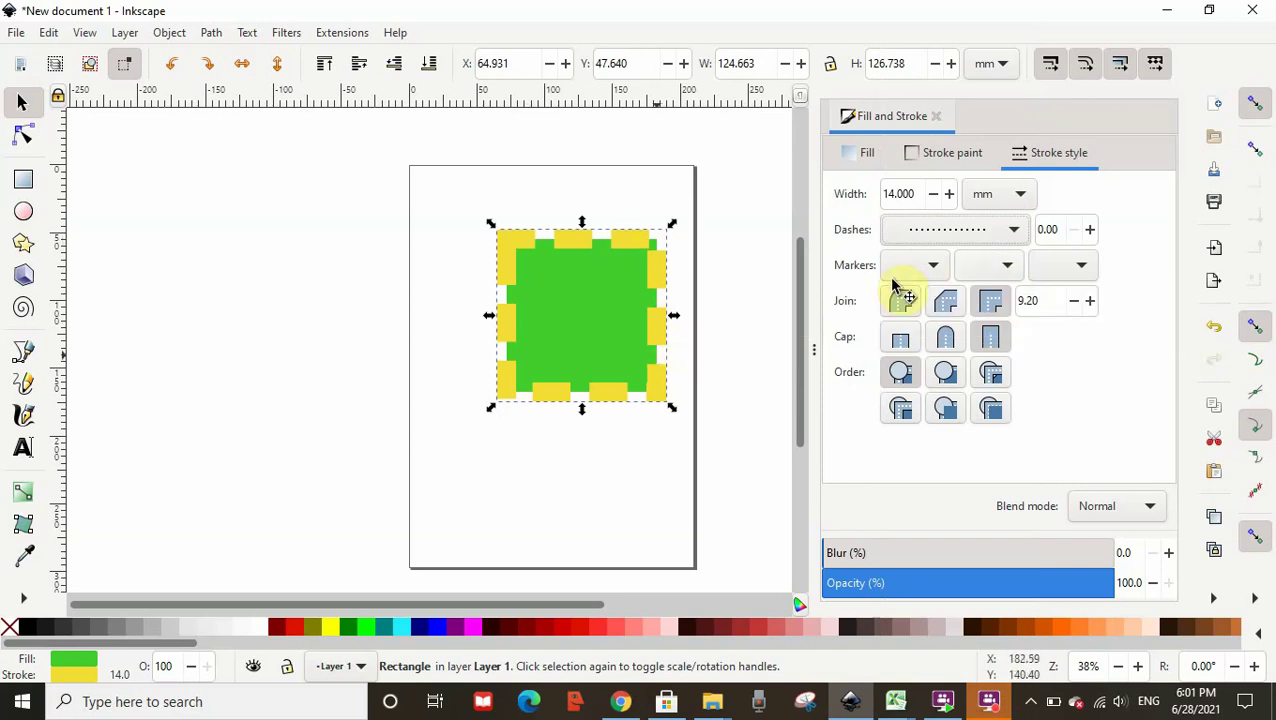
pyautogui.click(1014, 230)
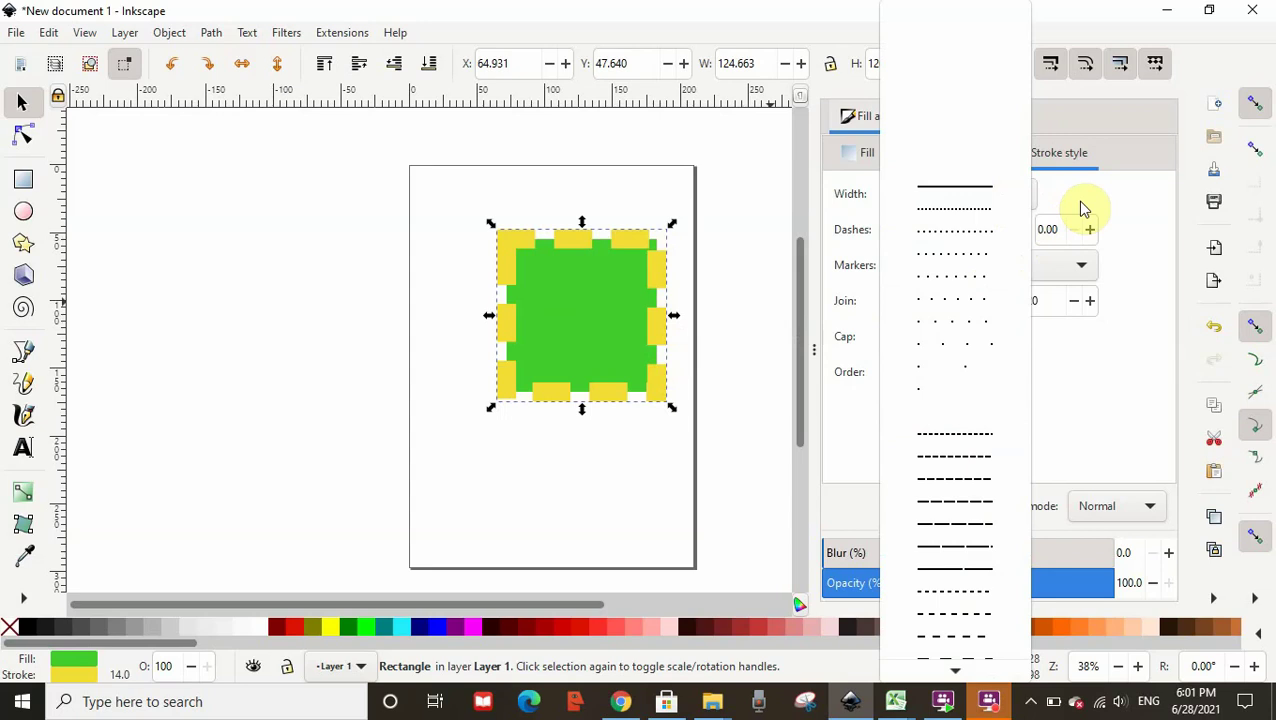
pyautogui.click(970, 210)
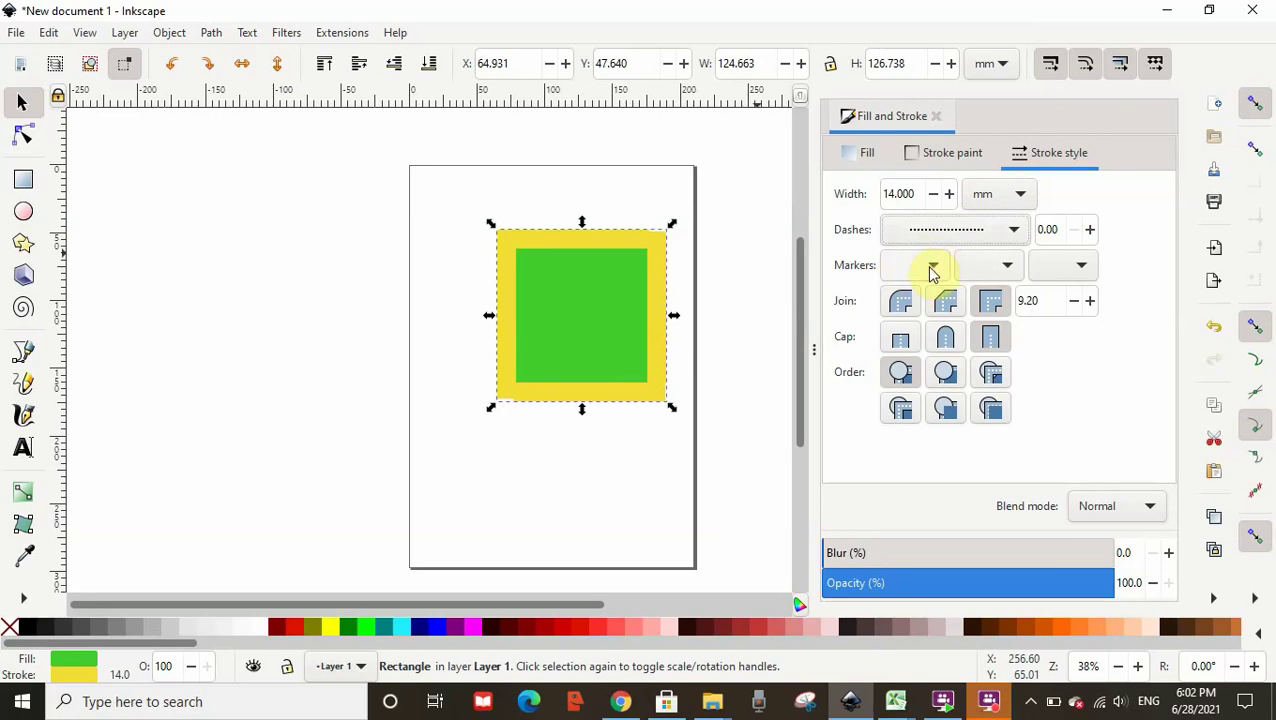
# Try the round and bevel joins on the rectangle's stroke, ending with a miter join limited to 6.00.
pyautogui.click(941, 341)
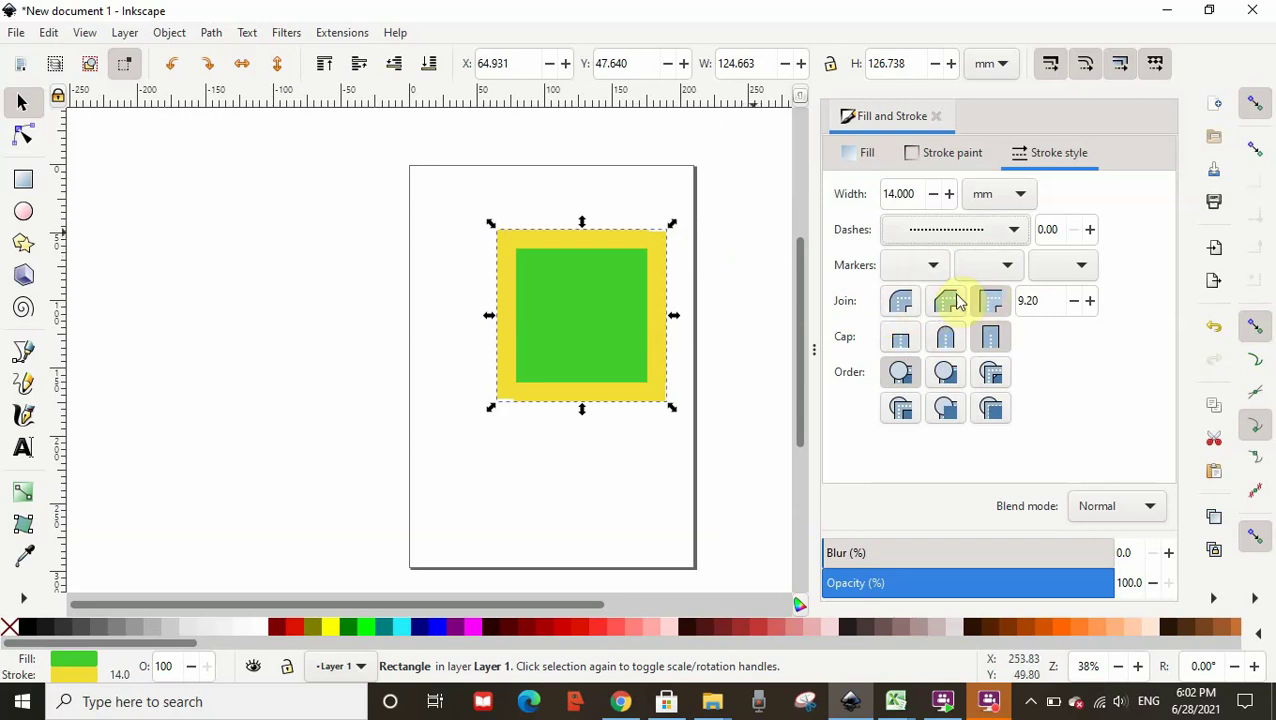
pyautogui.click(905, 303)
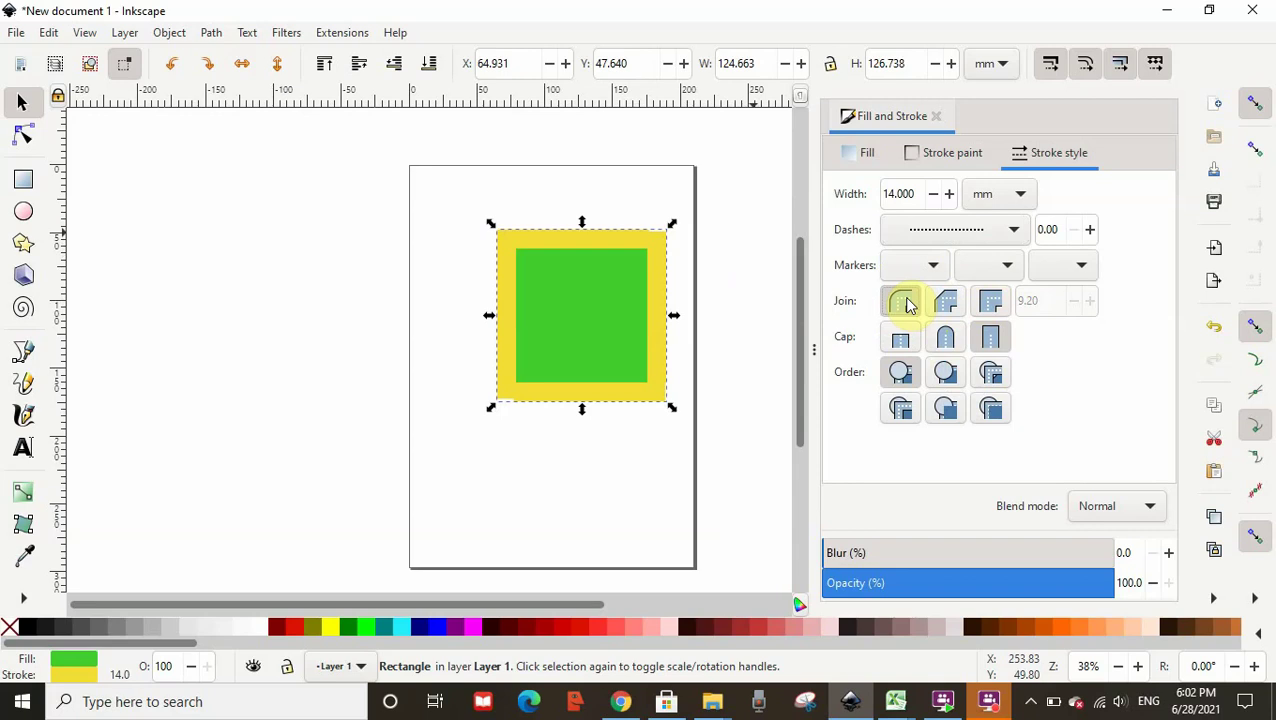
pyautogui.click(638, 325)
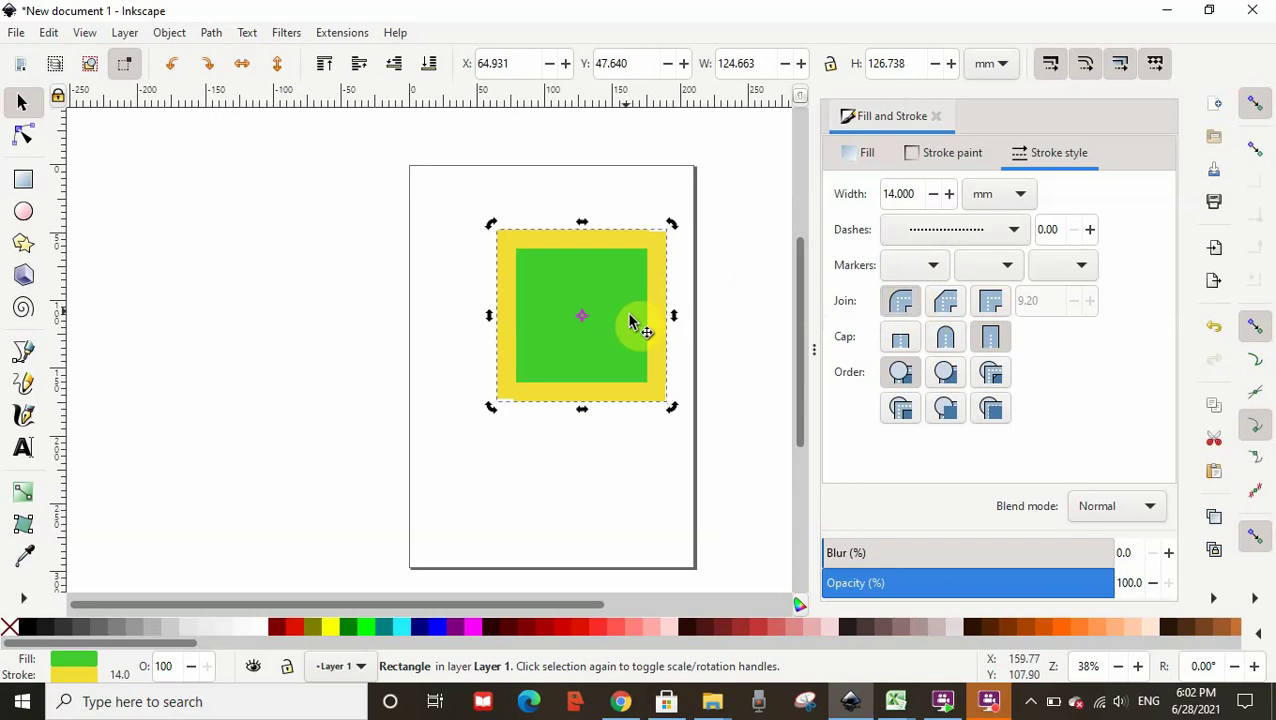
pyautogui.click(945, 302)
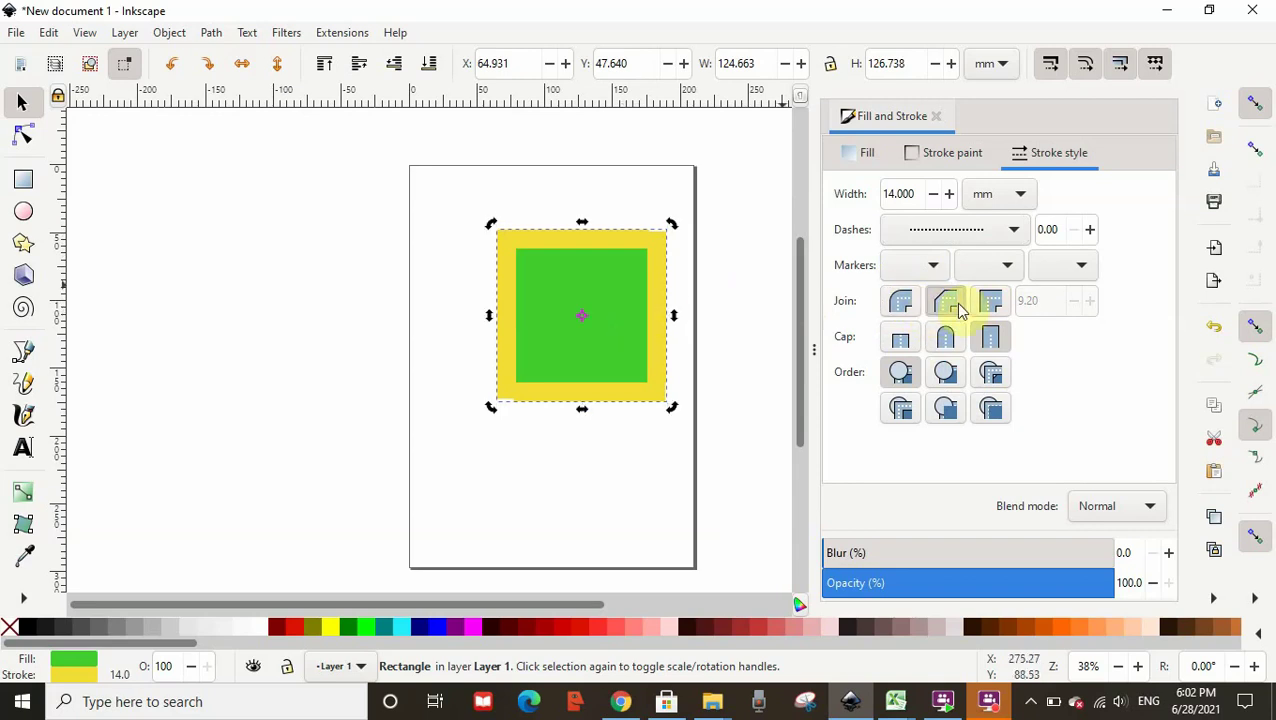
pyautogui.click(987, 305)
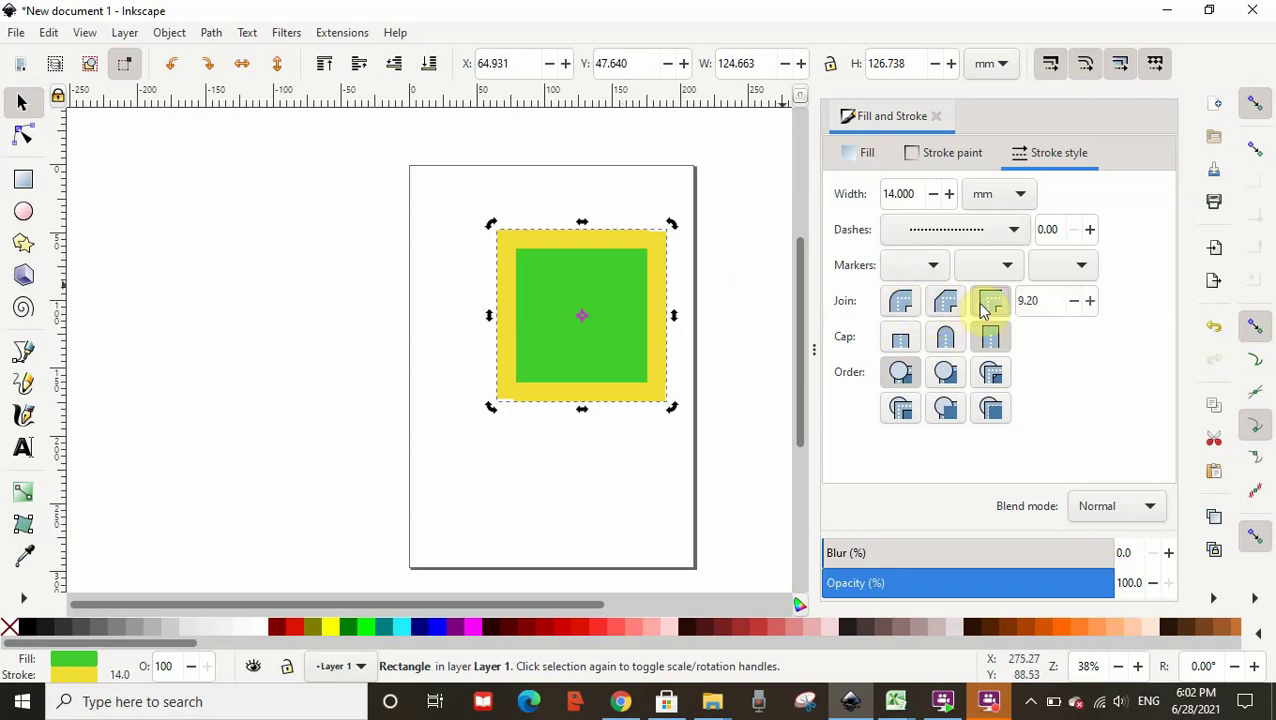
pyautogui.click(1075, 305)
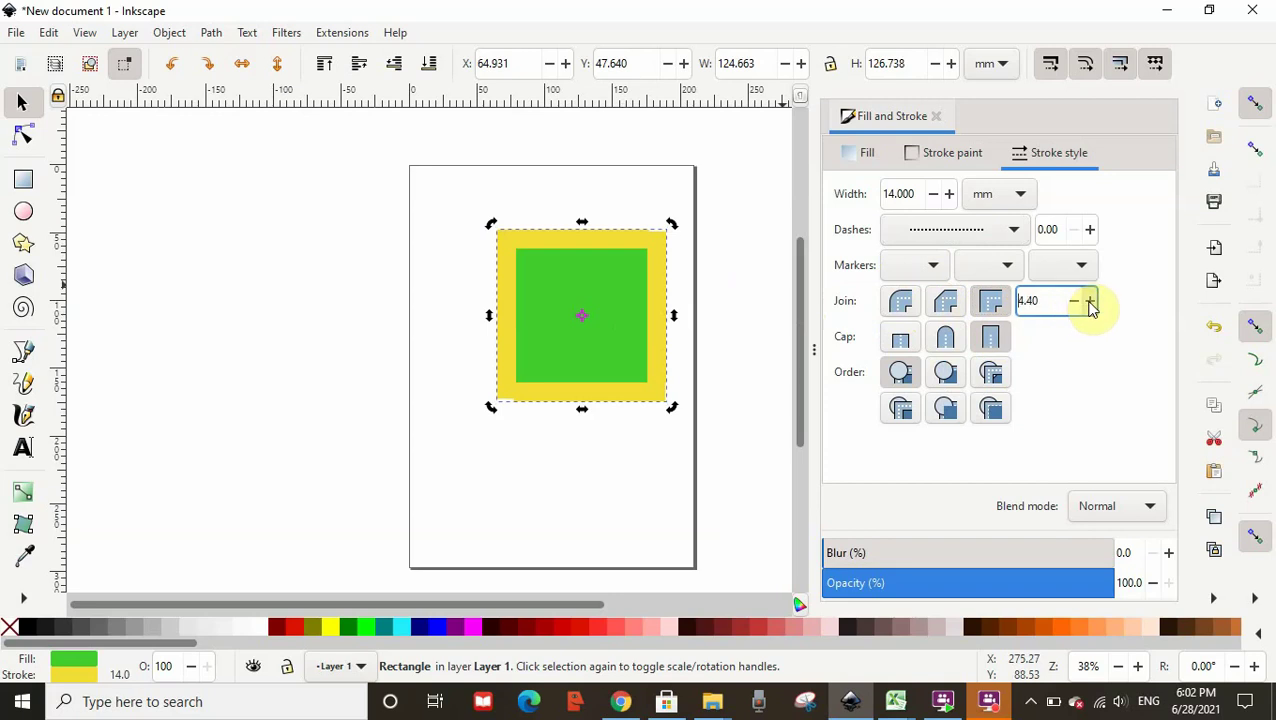
# Give the rectangle's stroke a round cap and restore the solid line pattern.
pyautogui.click(946, 337)
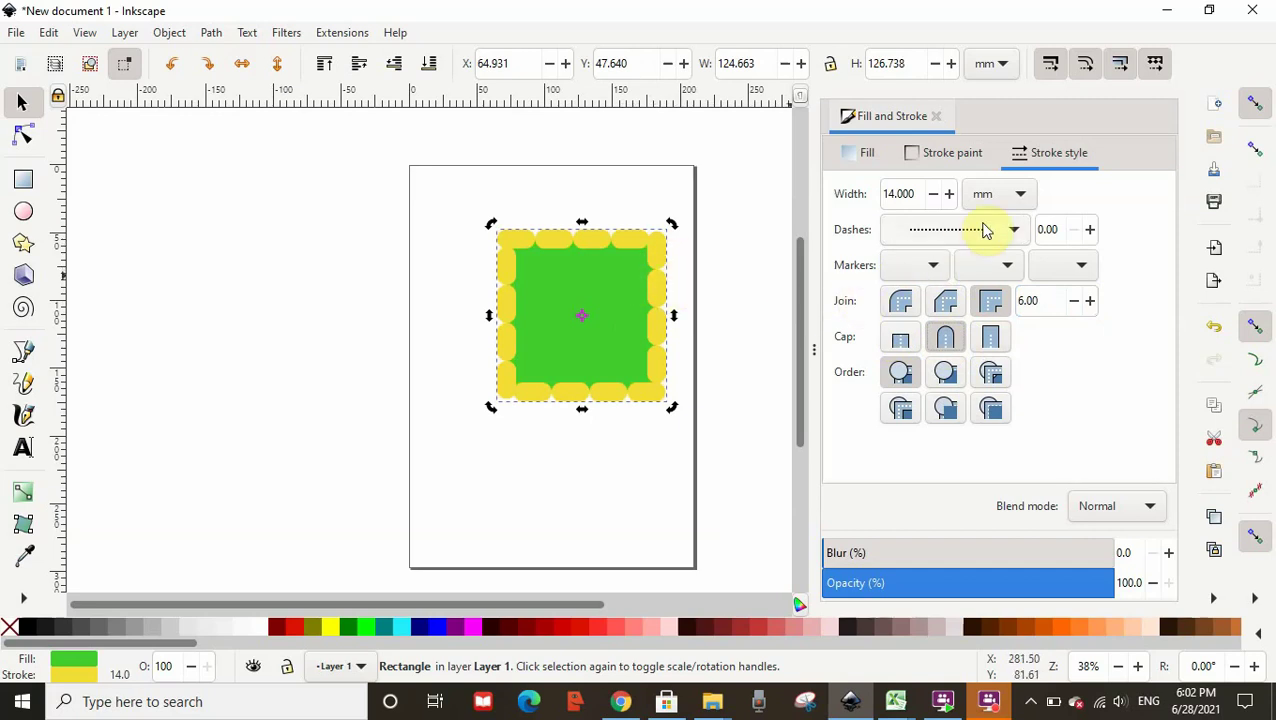
pyautogui.click(1013, 233)
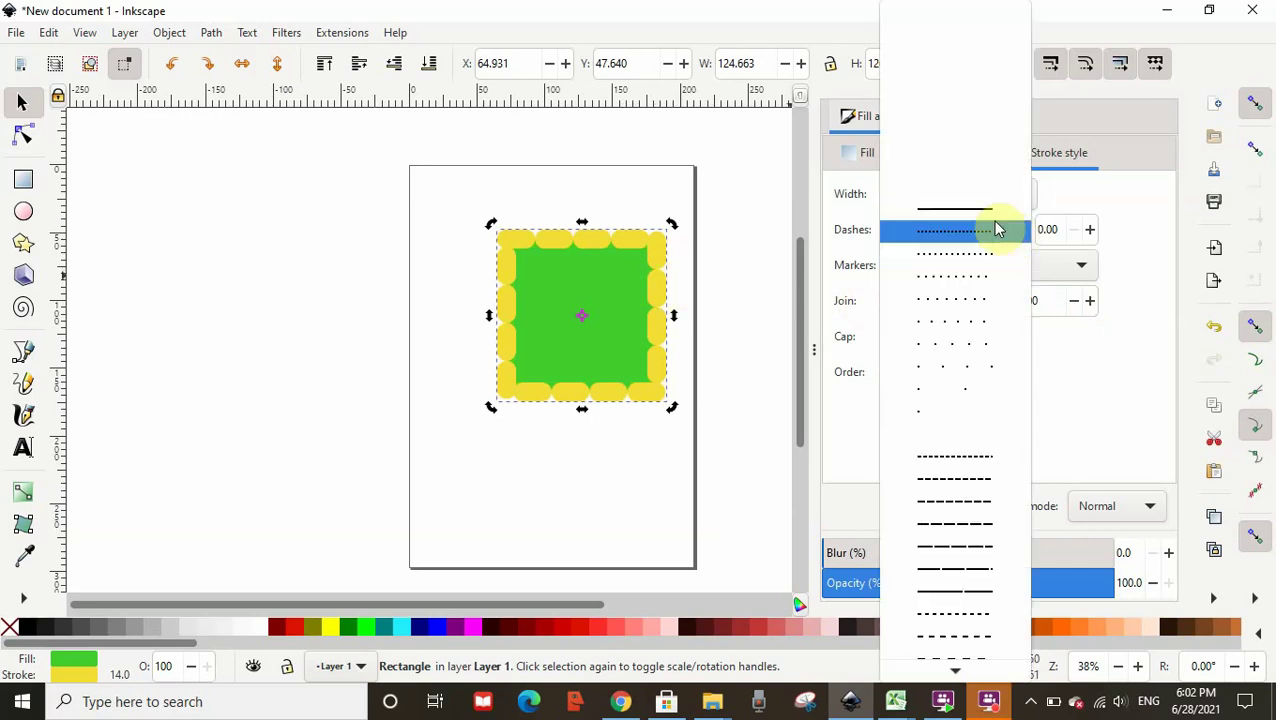
pyautogui.click(988, 215)
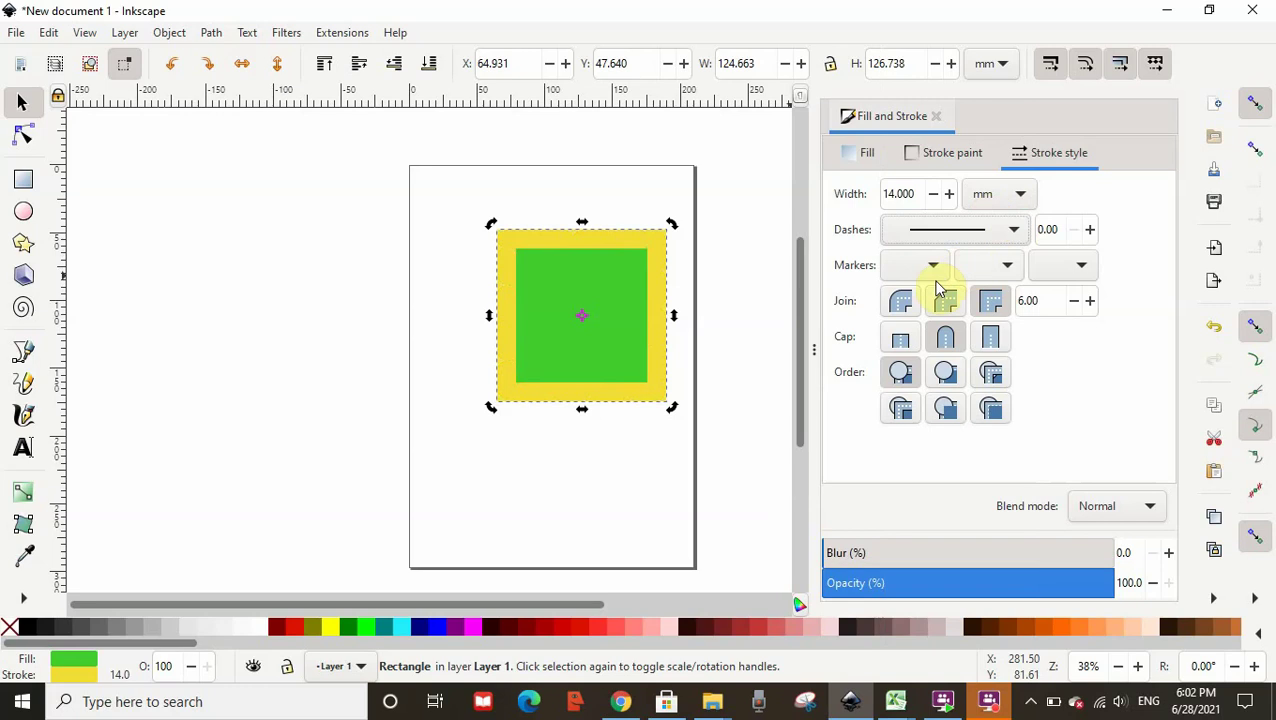
pyautogui.click(900, 301)
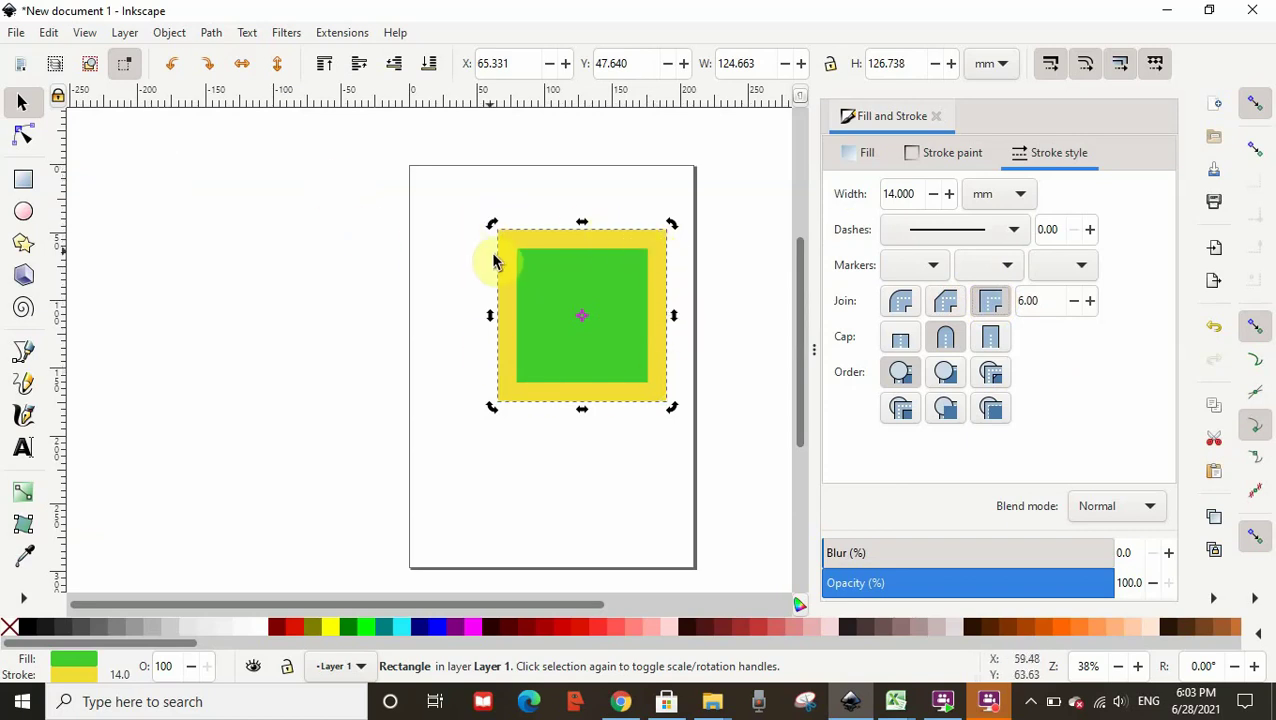
# Deselect the rectangle, reselect it with a selection box, and scale it down to about 90 × 91 mm.
pyautogui.click(474, 315)
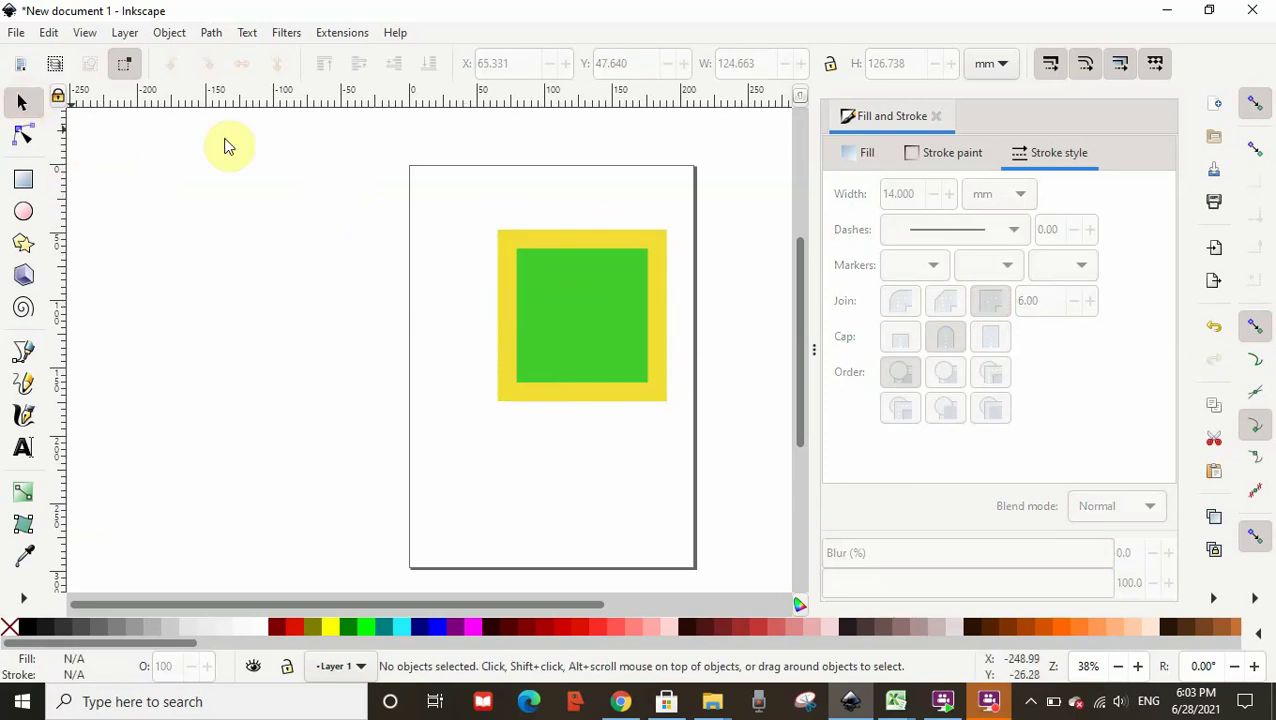
pyautogui.moveTo(450, 203)
pyautogui.mouseDown()
pyautogui.moveTo(652, 350)
pyautogui.moveTo(700, 441)
pyautogui.mouseUp()
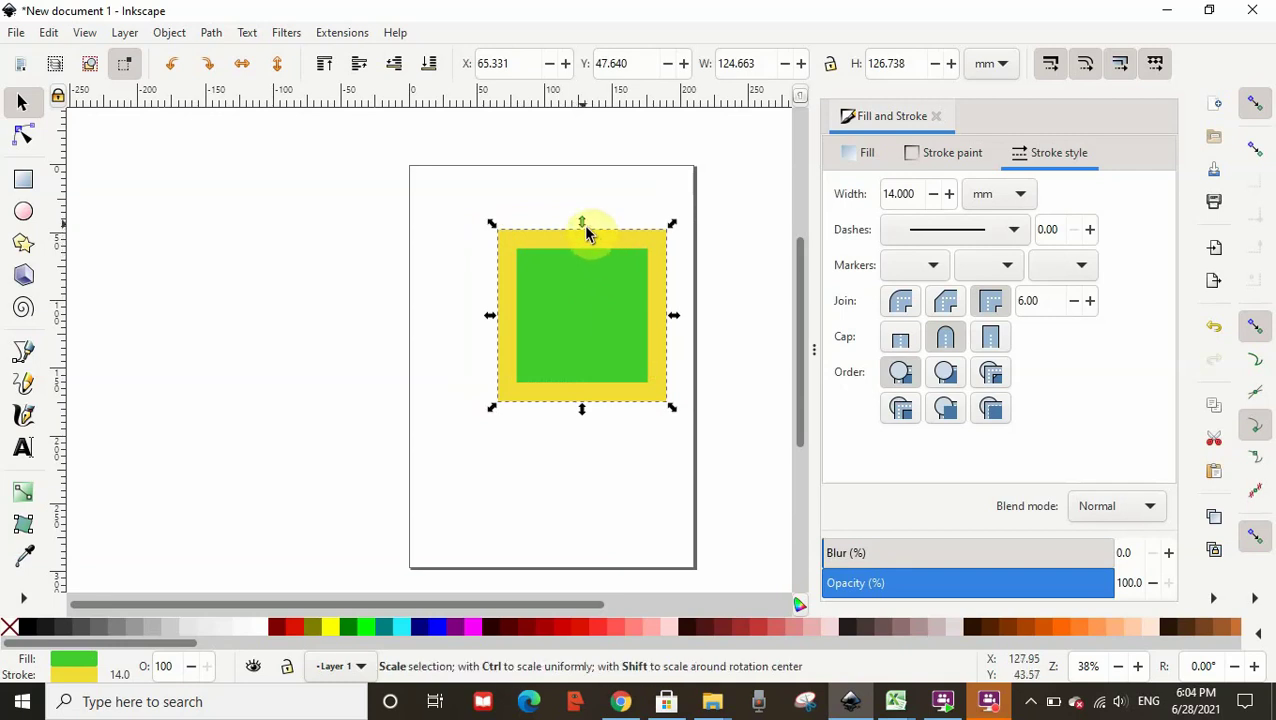
pyautogui.moveTo(585, 229)
pyautogui.mouseDown()
pyautogui.moveTo(581, 134)
pyautogui.moveTo(580, 245)
pyautogui.mouseUp()
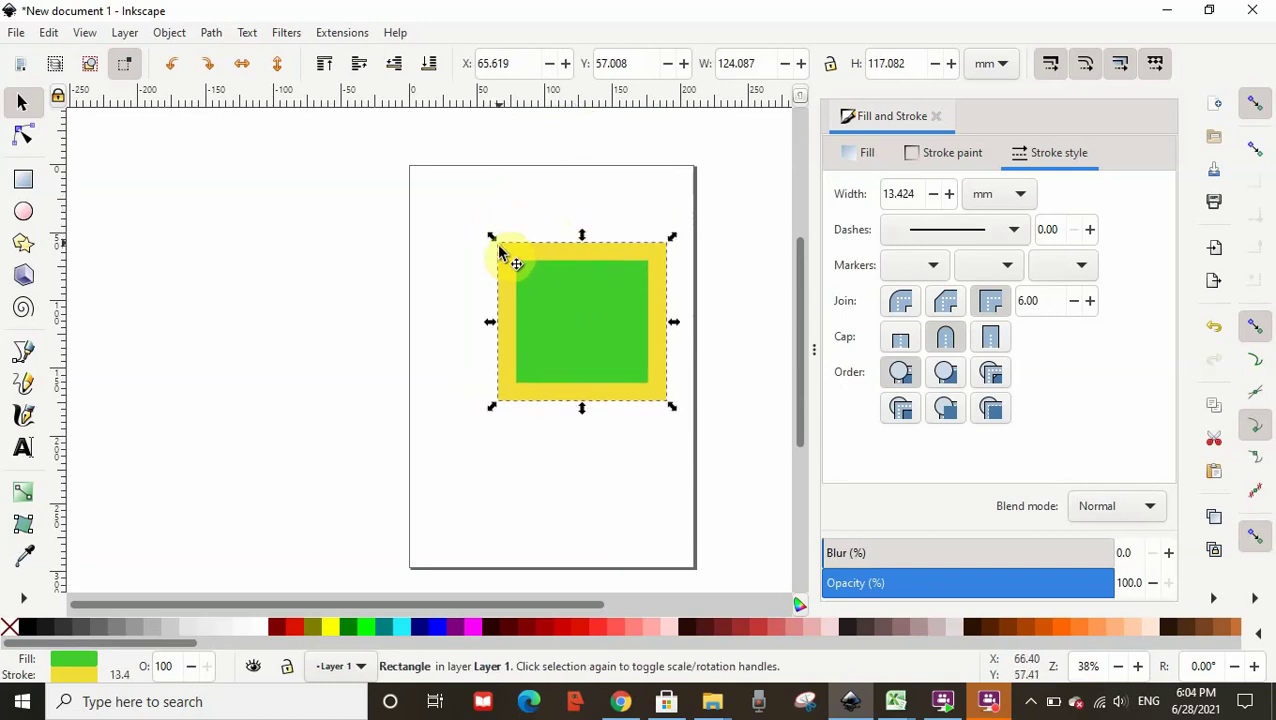
pyautogui.moveTo(493, 245); pyautogui.dragTo(536, 277)
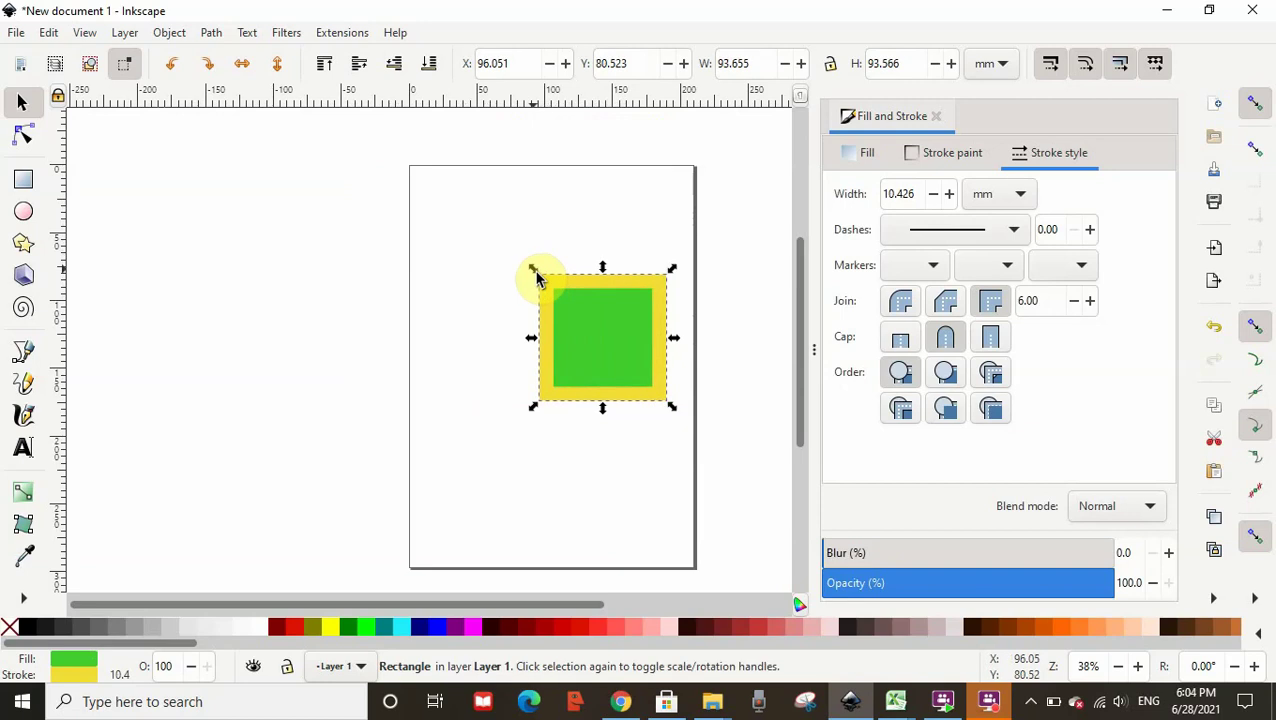
pyautogui.moveTo(674, 410)
pyautogui.mouseDown()
pyautogui.moveTo(755, 488)
pyautogui.moveTo(664, 436)
pyautogui.moveTo(658, 416)
pyautogui.moveTo(672, 407)
pyautogui.mouseUp()
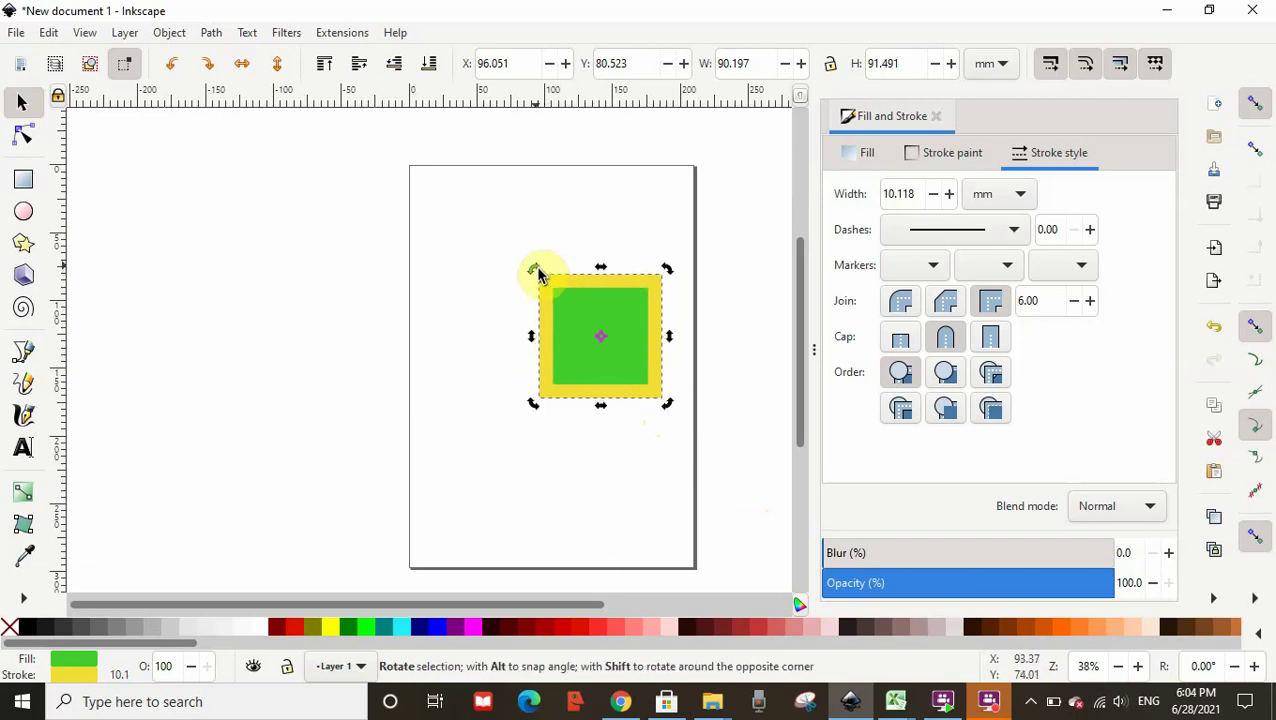
# Rotate the rectangle slightly and skew it a little horizontally, to about 93 × 90 mm overall.
pyautogui.moveTo(533, 270); pyautogui.dragTo(537, 397)
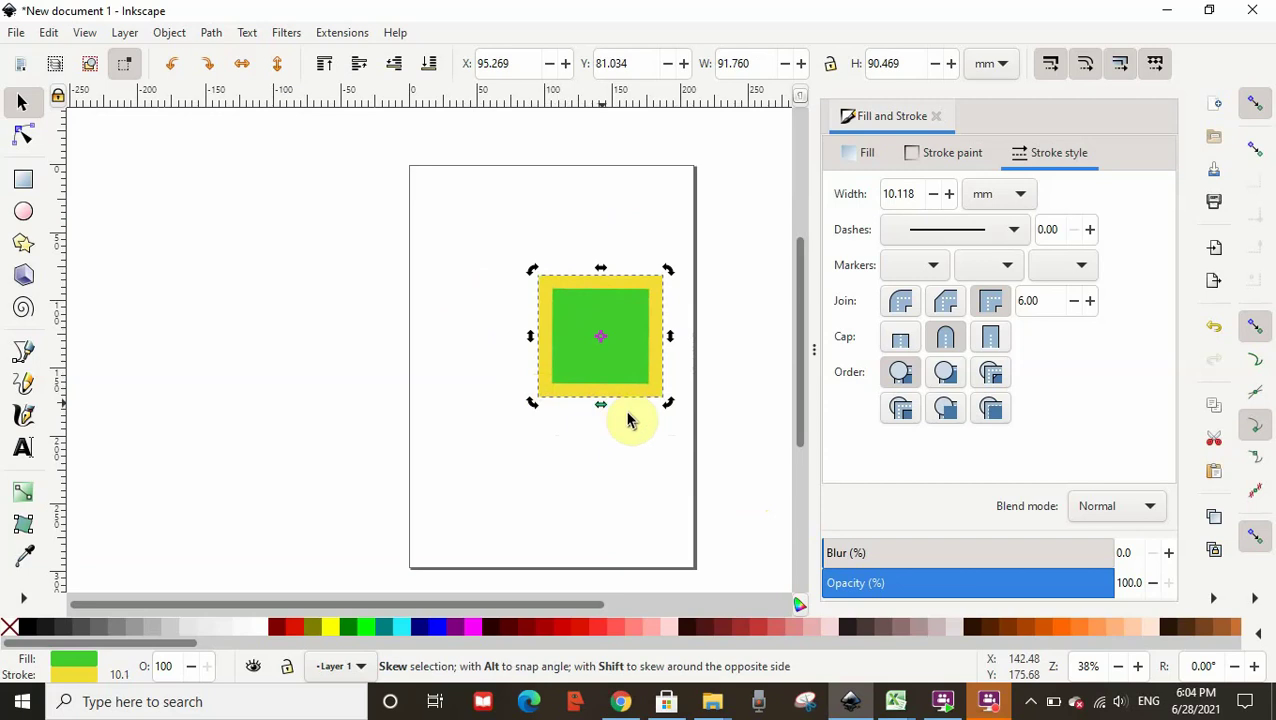
pyautogui.moveTo(628, 418)
pyautogui.mouseDown()
pyautogui.moveTo(749, 441)
pyautogui.moveTo(336, 478)
pyautogui.moveTo(698, 416)
pyautogui.moveTo(507, 416)
pyautogui.moveTo(648, 421)
pyautogui.moveTo(607, 410)
pyautogui.mouseUp()
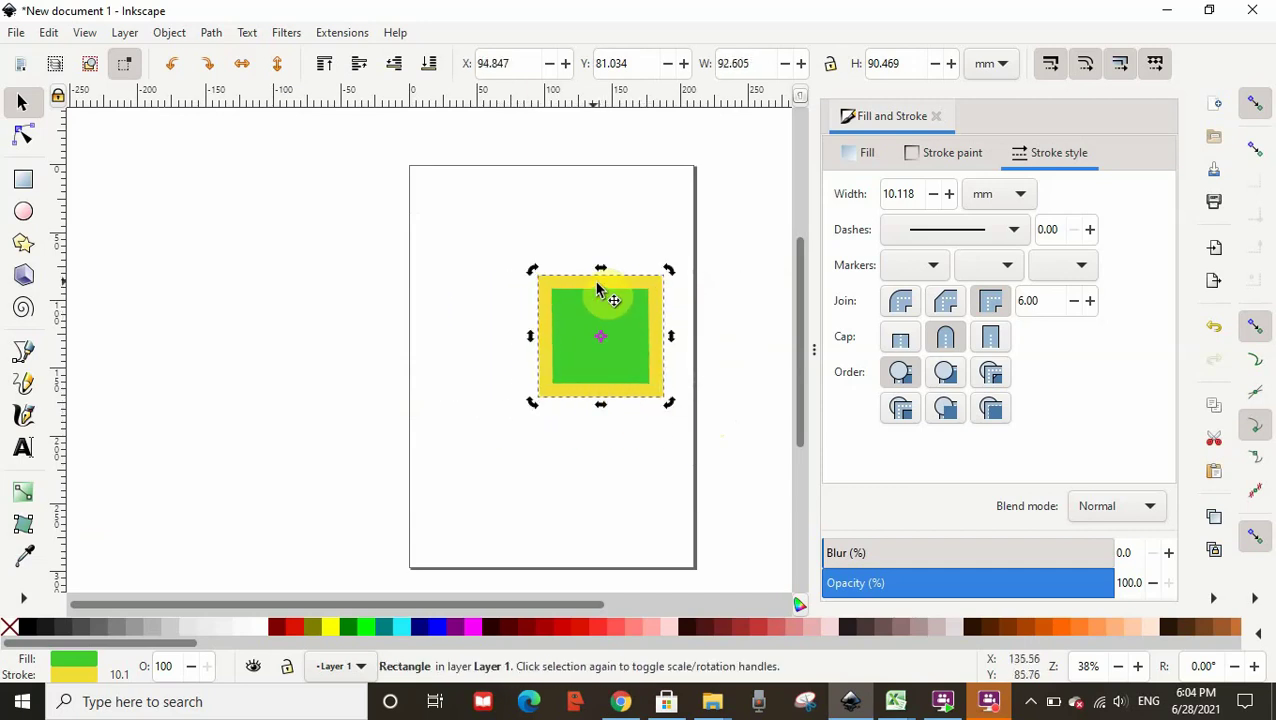
pyautogui.moveTo(600, 270)
pyautogui.mouseDown()
pyautogui.moveTo(649, 271)
pyautogui.moveTo(590, 262)
pyautogui.moveTo(578, 276)
pyautogui.moveTo(604, 272)
pyautogui.mouseUp()
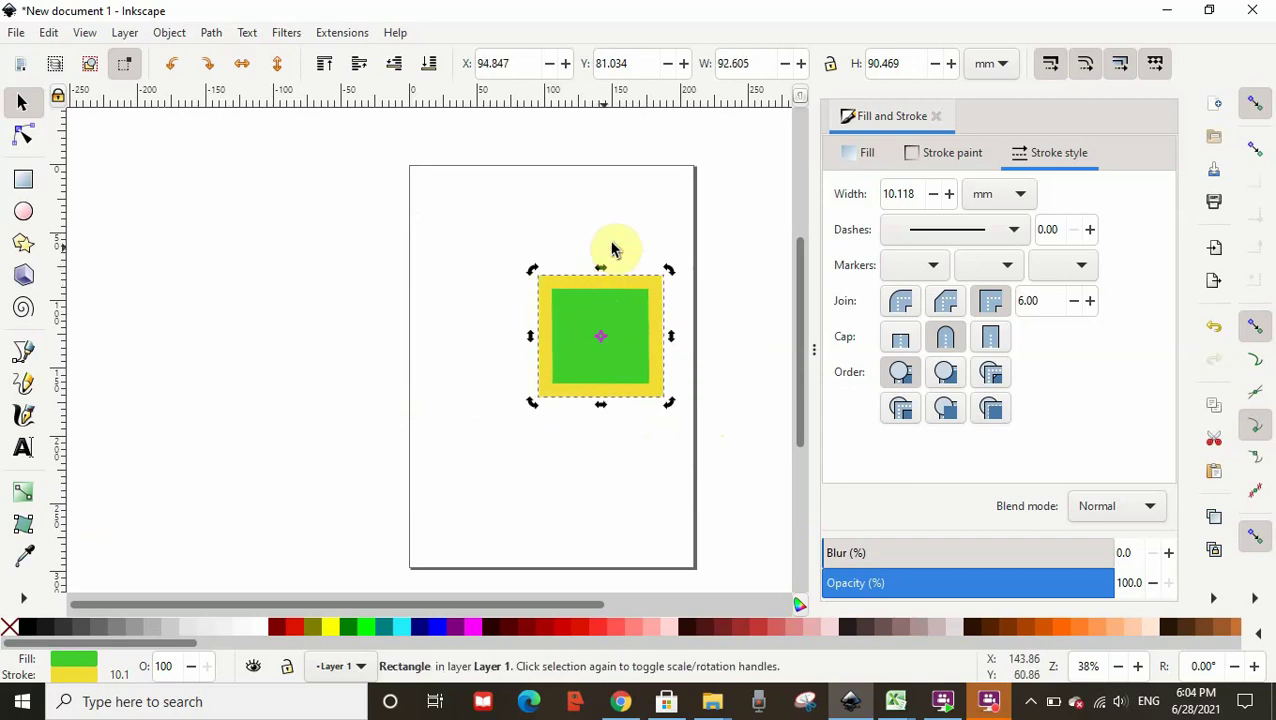
# Return the rectangle to scaling mode and shrink it from its upper-right corner to about 74 × 66 mm.
pyautogui.click(614, 250)
pyautogui.click(651, 316)
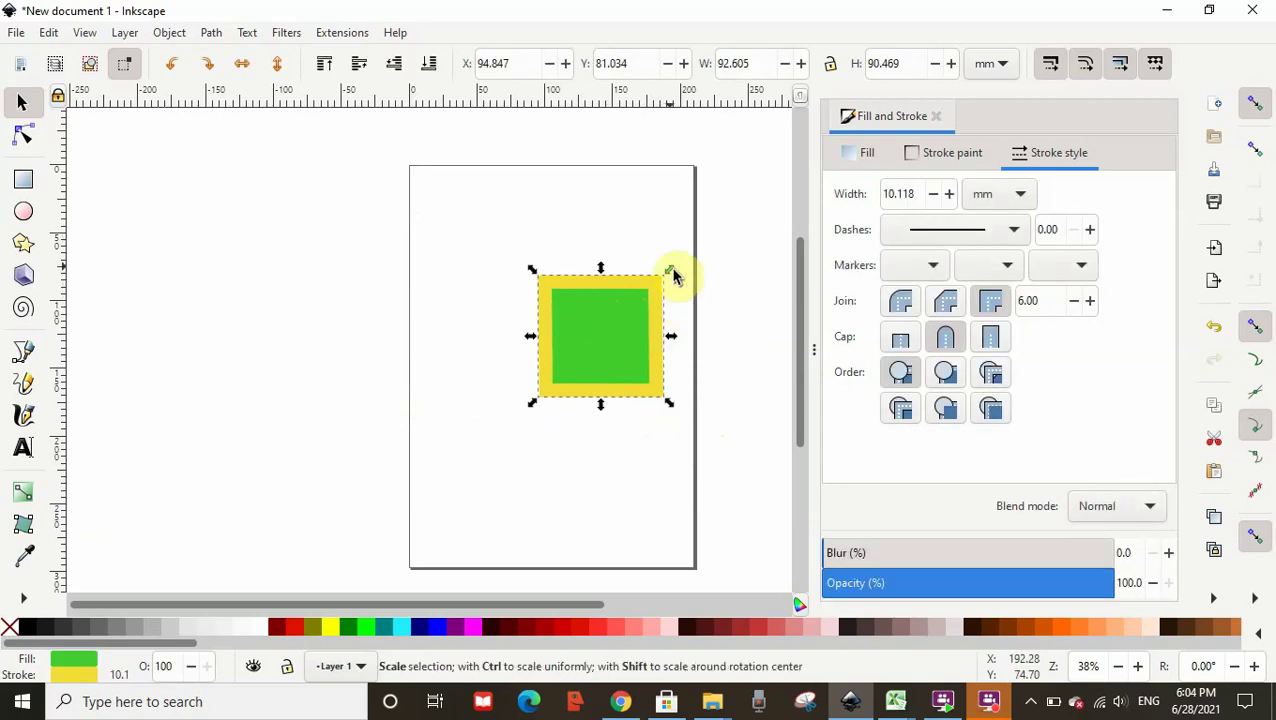
pyautogui.moveTo(674, 276)
pyautogui.mouseDown()
pyautogui.moveTo(723, 205)
pyautogui.moveTo(649, 313)
pyautogui.moveTo(644, 304)
pyautogui.mouseUp()
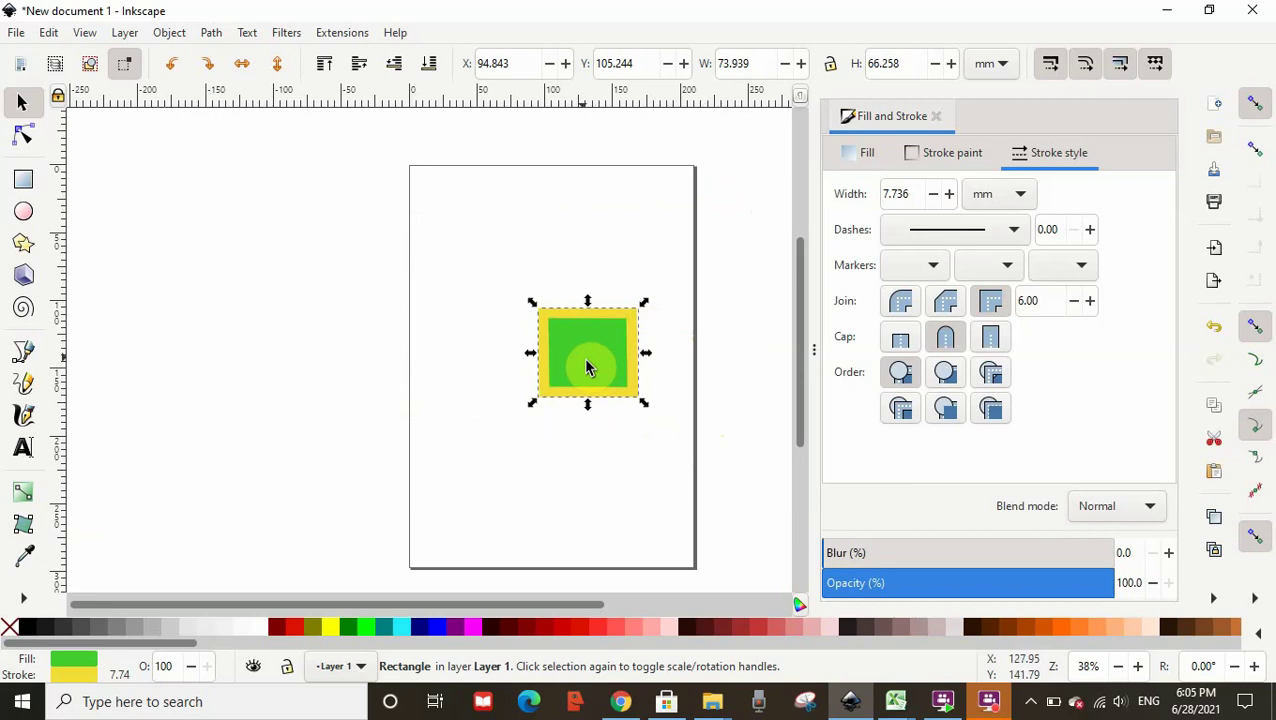
# Rotate and skew the rectangle slightly, and widen it symmetrically about its center to about 142 × 70 mm.
pyautogui.click(587, 368)
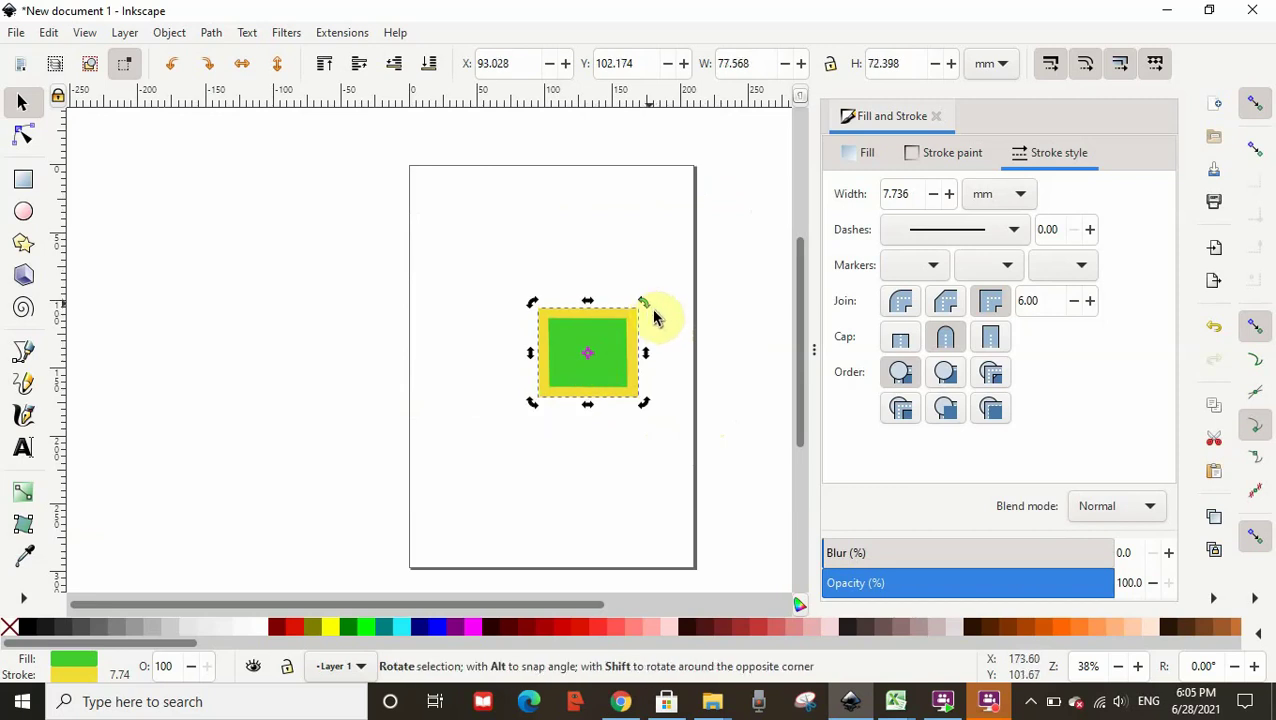
pyautogui.moveTo(655, 318); pyautogui.dragTo(638, 362)
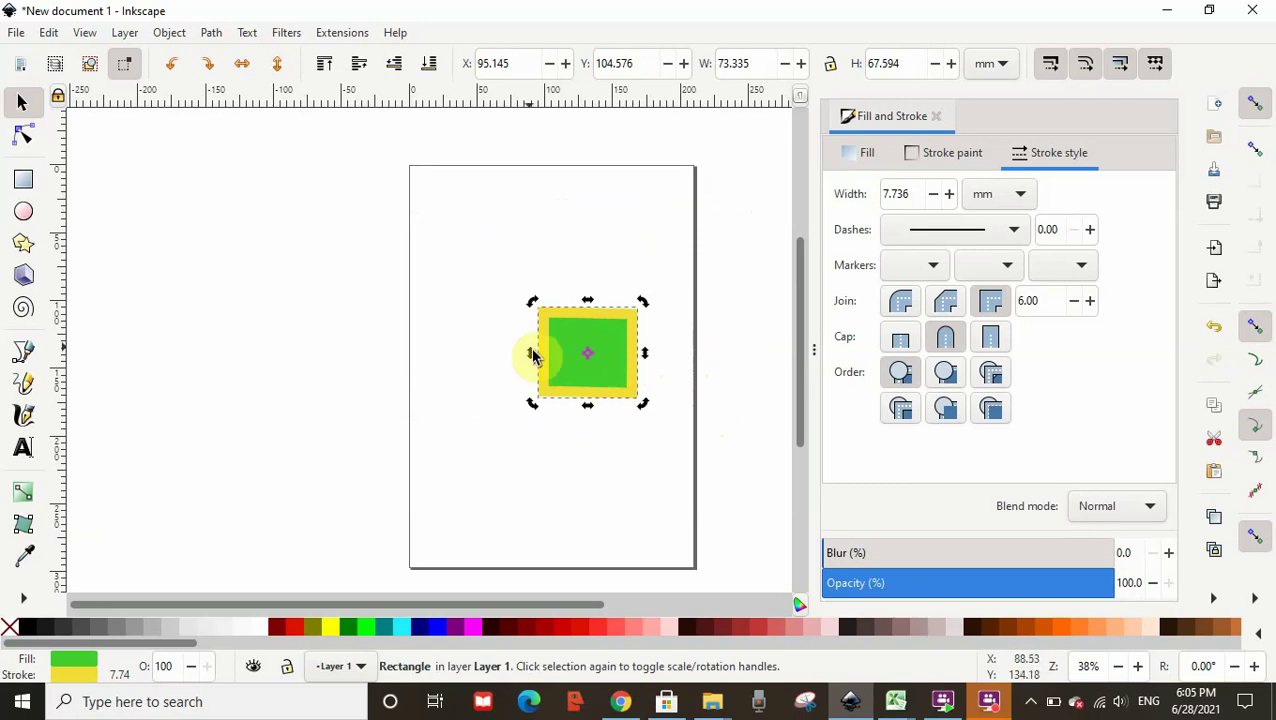
pyautogui.moveTo(528, 346); pyautogui.dragTo(555, 265)
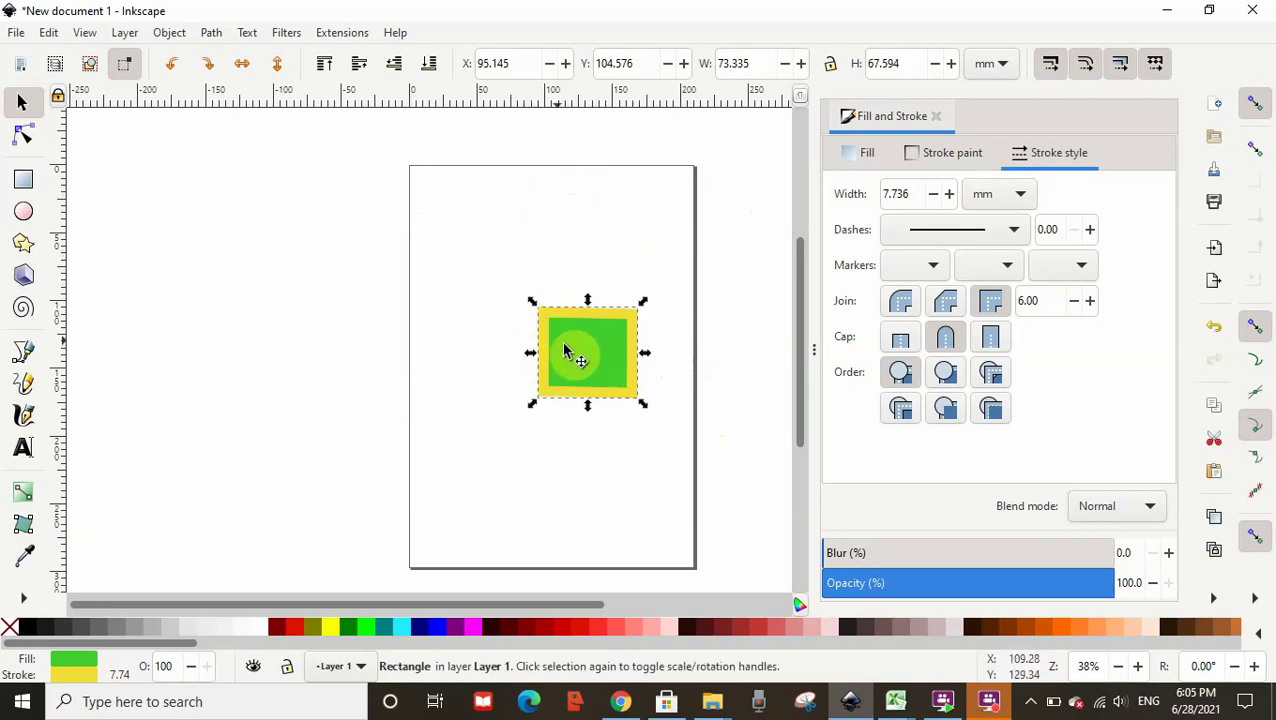
pyautogui.moveTo(530, 352); pyautogui.dragTo(490, 360)
pyautogui.click(513, 250)
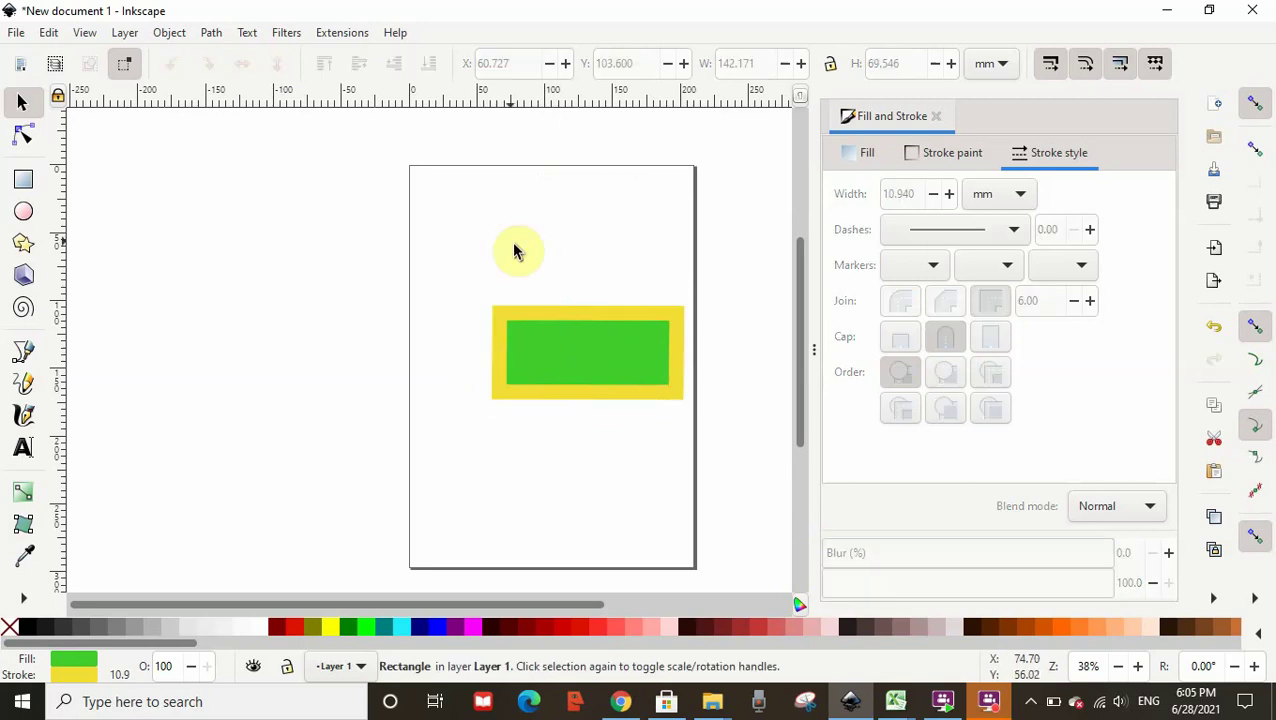
# Reselect the rectangle, enlarge it to about 155 × 157 mm, and move it toward the page's upper left.
pyautogui.click(584, 372)
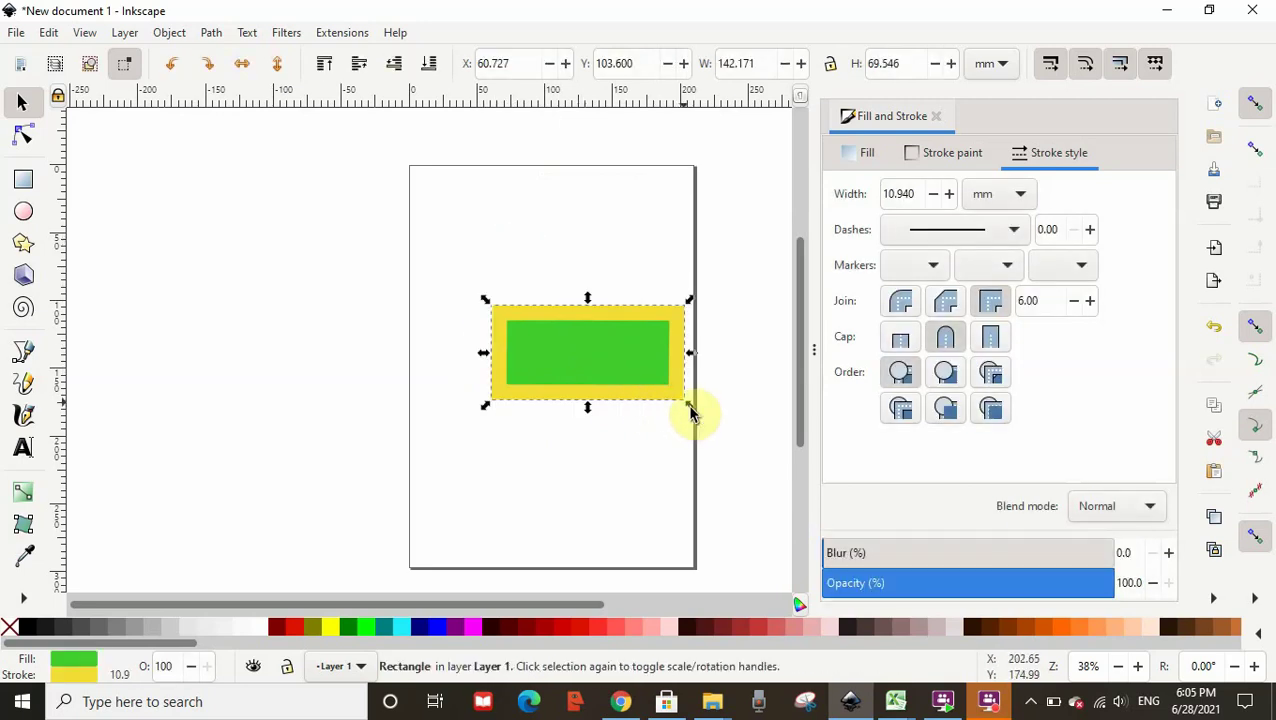
pyautogui.moveTo(689, 414); pyautogui.dragTo(704, 528)
pyautogui.moveTo(584, 407); pyautogui.dragTo(512, 305)
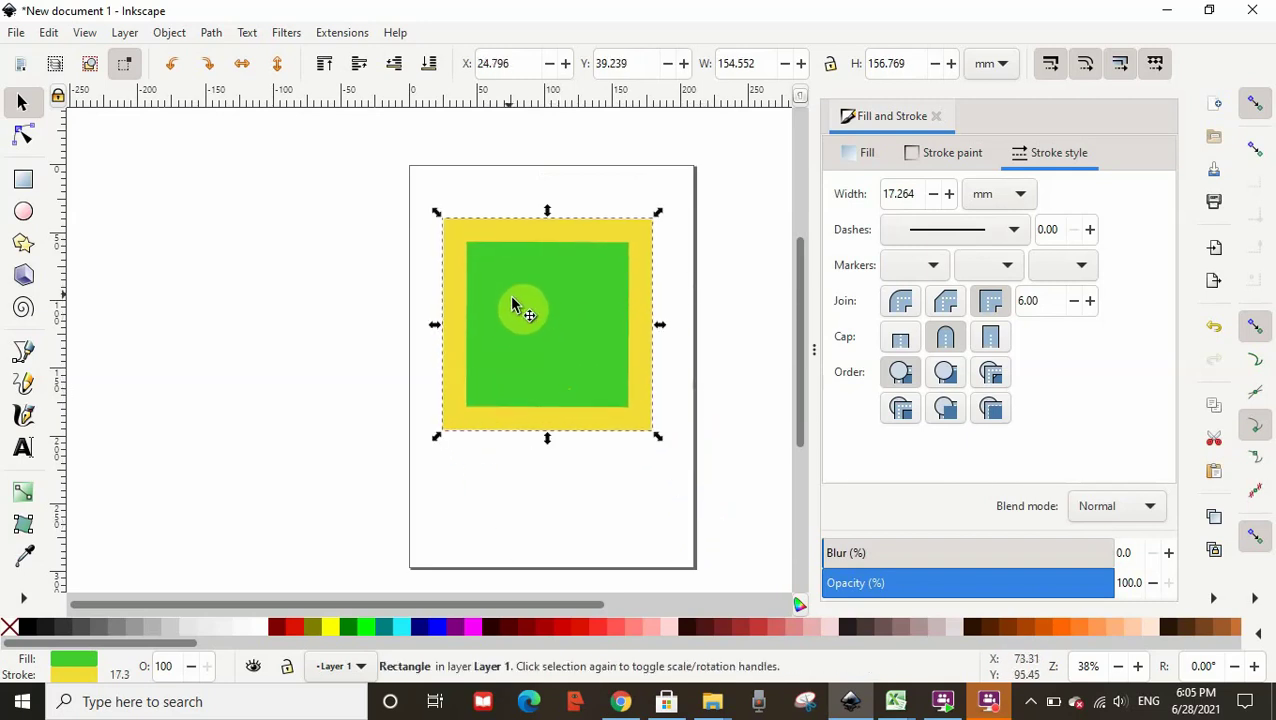
# Draw three more rectangles around the first, about 145 × 111 mm, 210 × 44 mm and 84 × 94 mm, overlapping two with existing shapes.
pyautogui.click(24, 182)
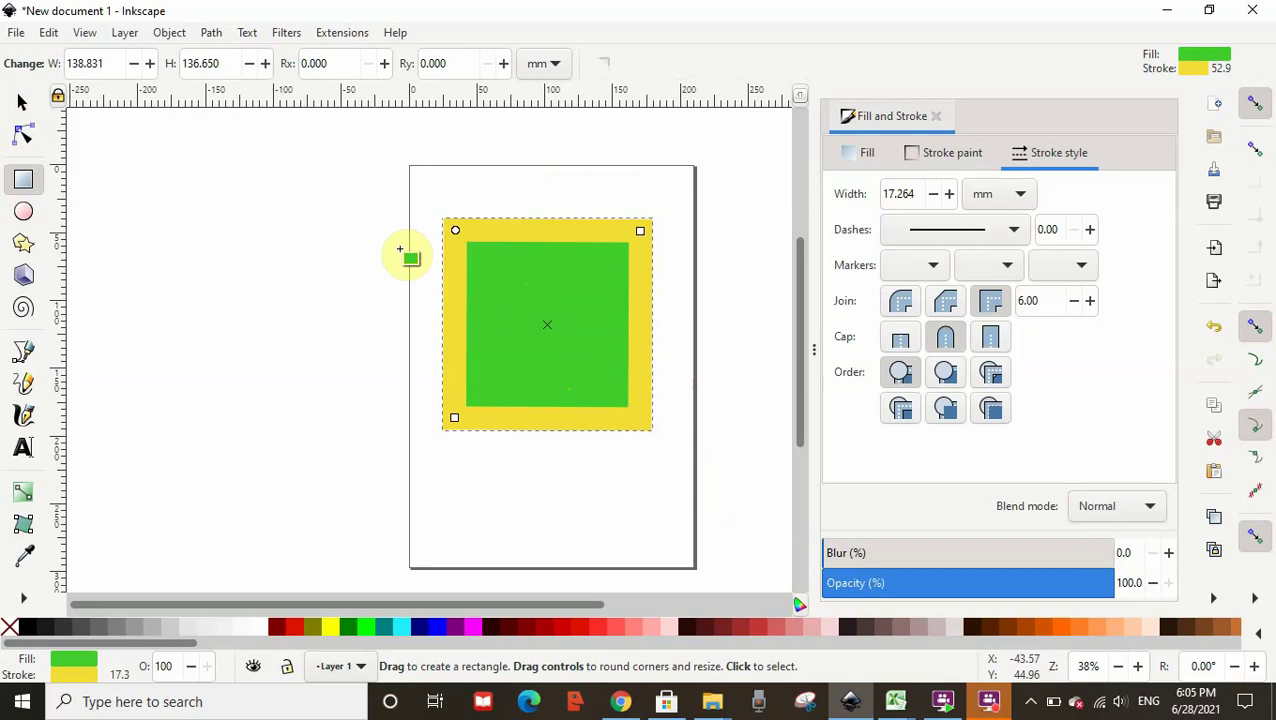
pyautogui.moveTo(312, 220); pyautogui.dragTo(526, 389)
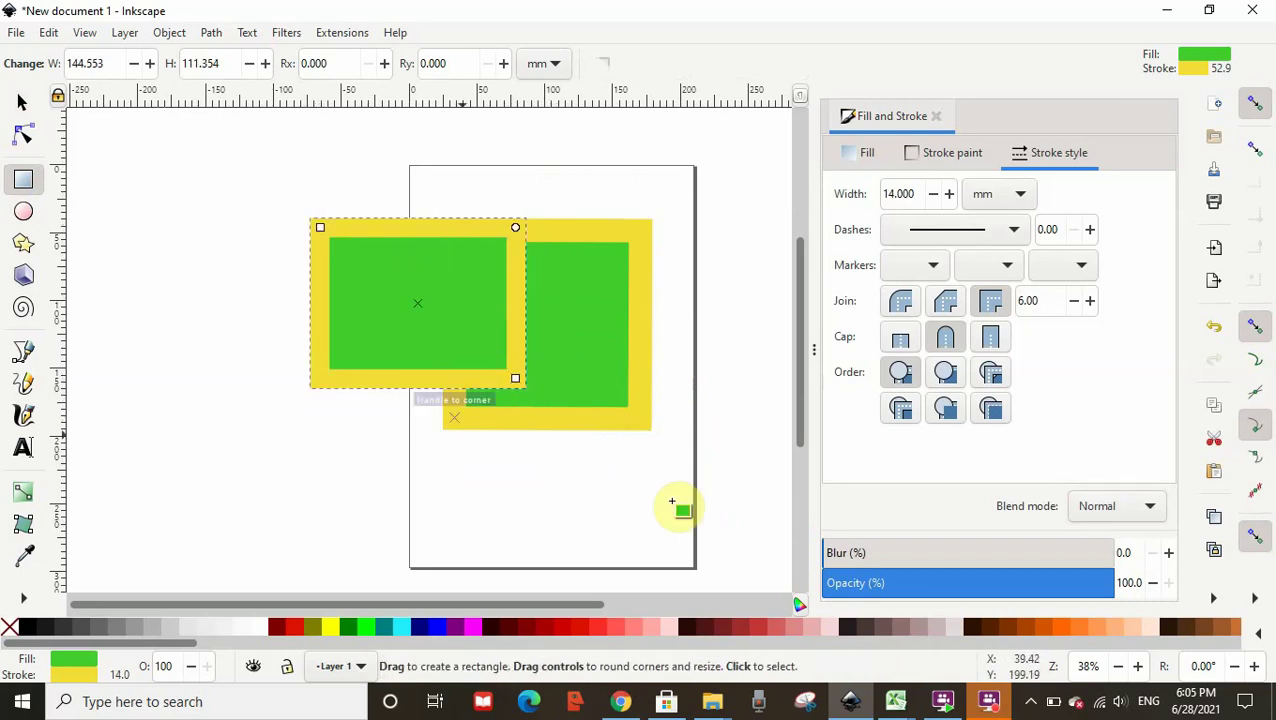
pyautogui.moveTo(632, 498); pyautogui.dragTo(350, 562)
pyautogui.click(762, 421)
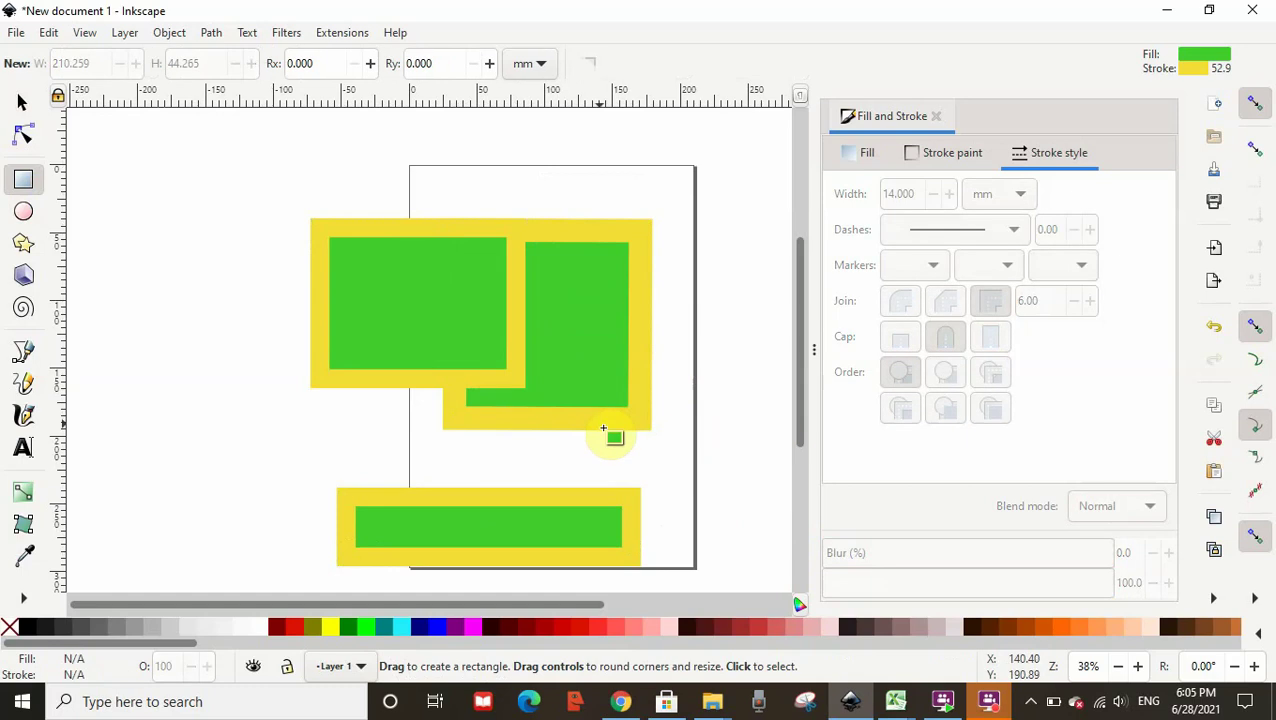
pyautogui.moveTo(448, 347); pyautogui.dragTo(326, 462)
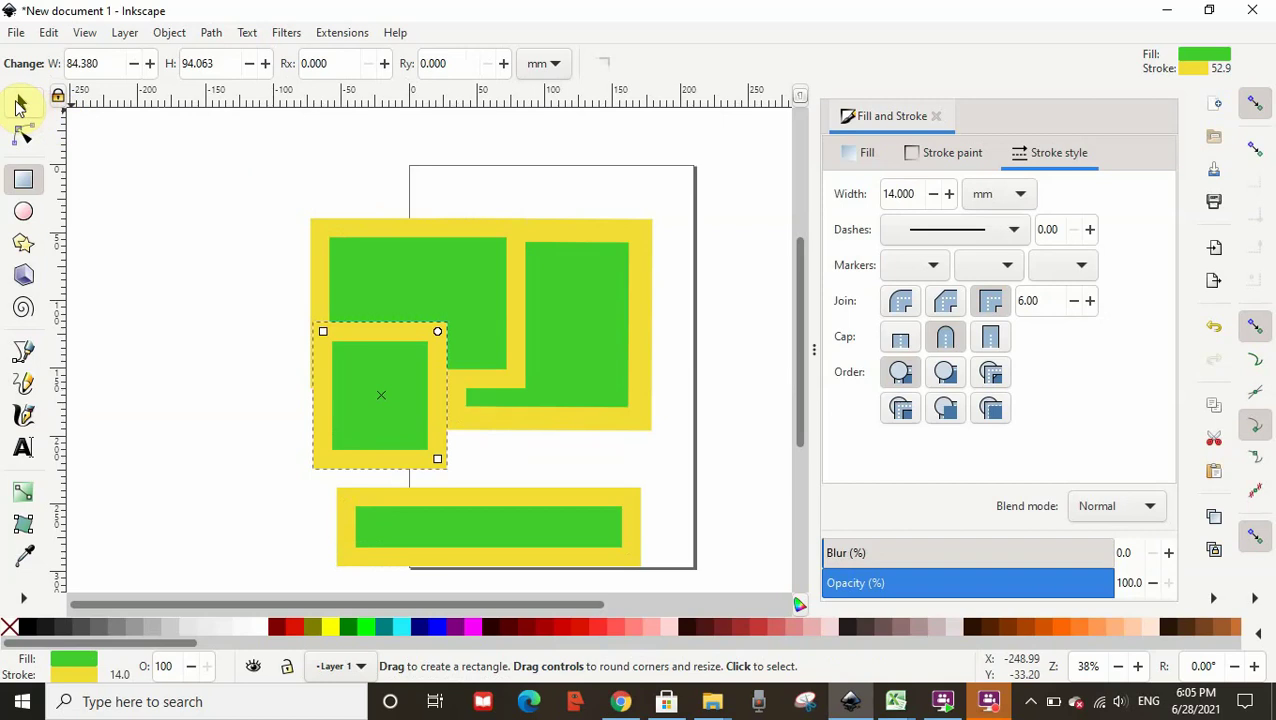
# Move the long flat rectangle at the page's lower edge up so it overlaps the other rectangles.
pyautogui.click(20, 104)
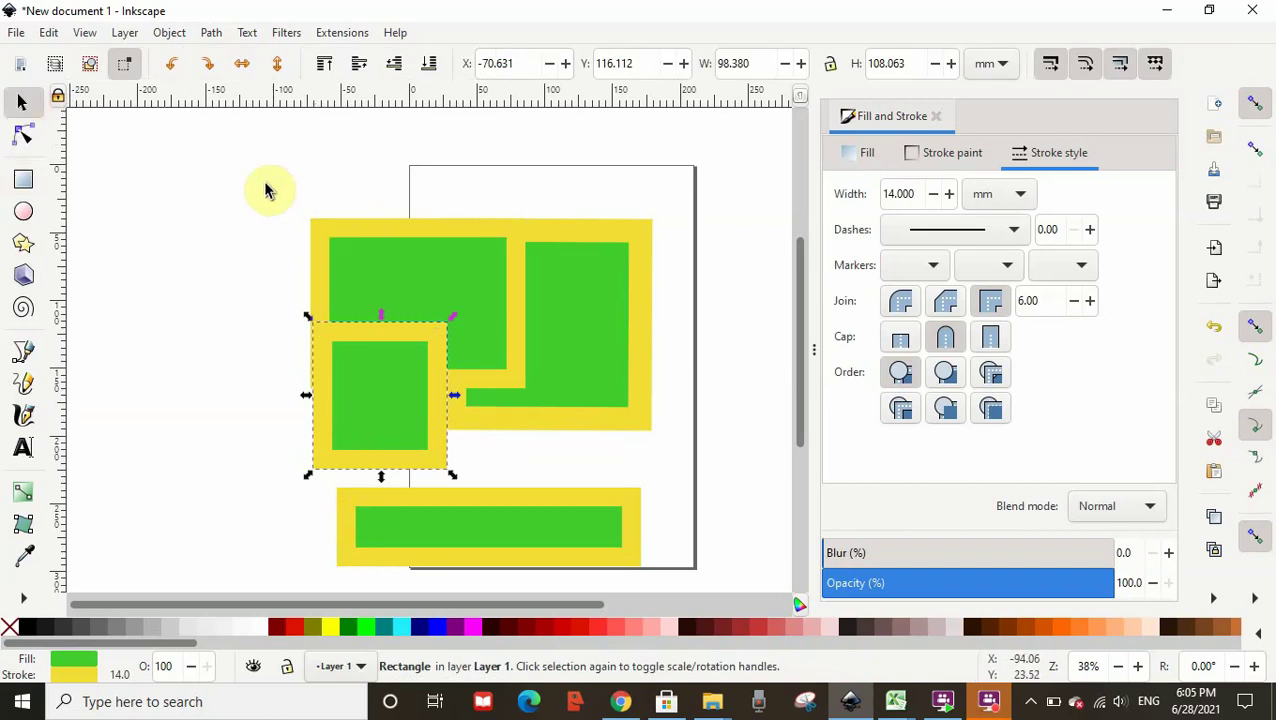
pyautogui.moveTo(263, 181)
pyautogui.mouseDown()
pyautogui.moveTo(547, 478)
pyautogui.moveTo(706, 561)
pyautogui.moveTo(699, 580)
pyautogui.moveTo(677, 478)
pyautogui.moveTo(629, 535)
pyautogui.moveTo(180, 240)
pyautogui.mouseUp()
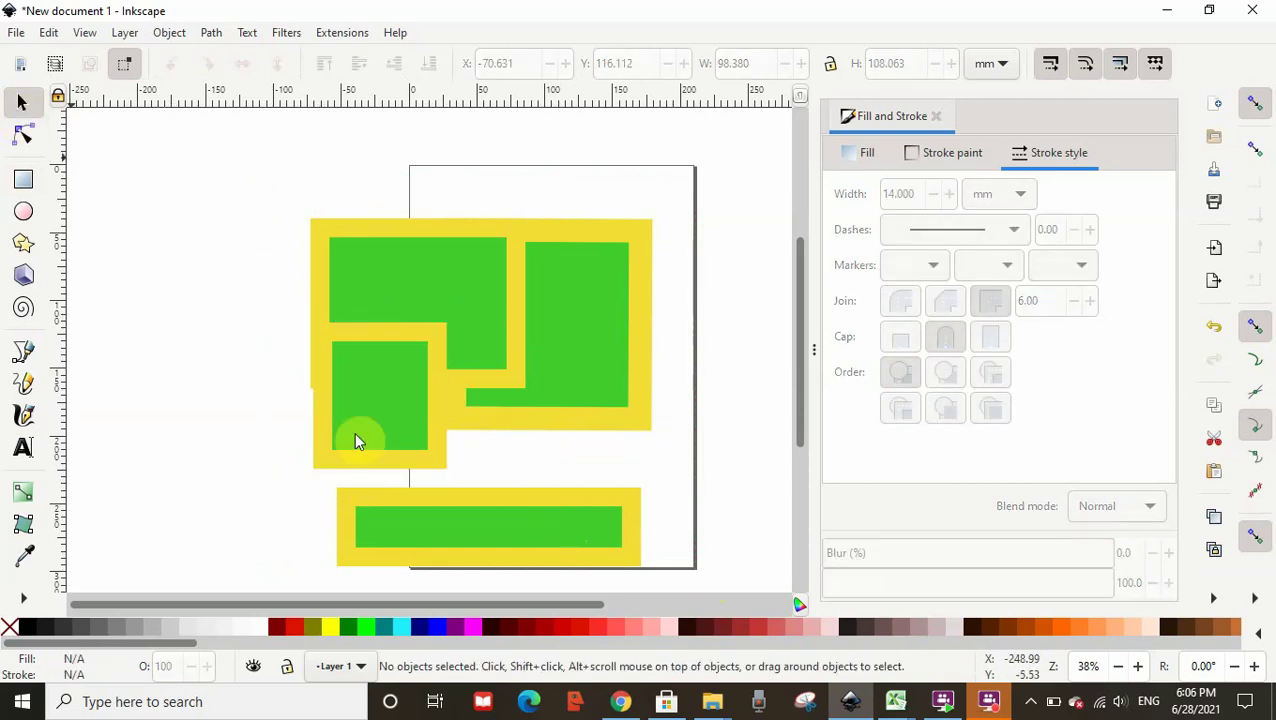
pyautogui.click(427, 521)
pyautogui.moveTo(427, 521); pyautogui.dragTo(423, 452)
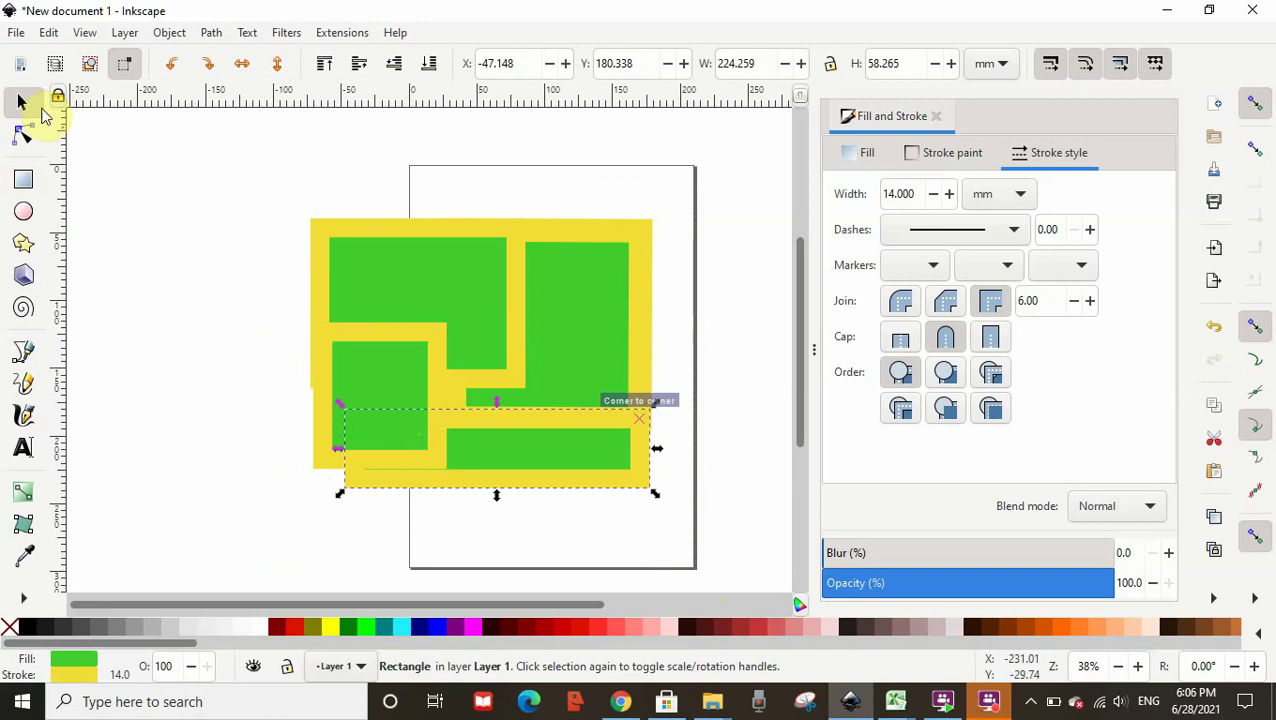
# Select all four overlapping rectangles, merge them into one shape with Union, and deselect the shape.
pyautogui.moveTo(260, 175); pyautogui.dragTo(689, 536)
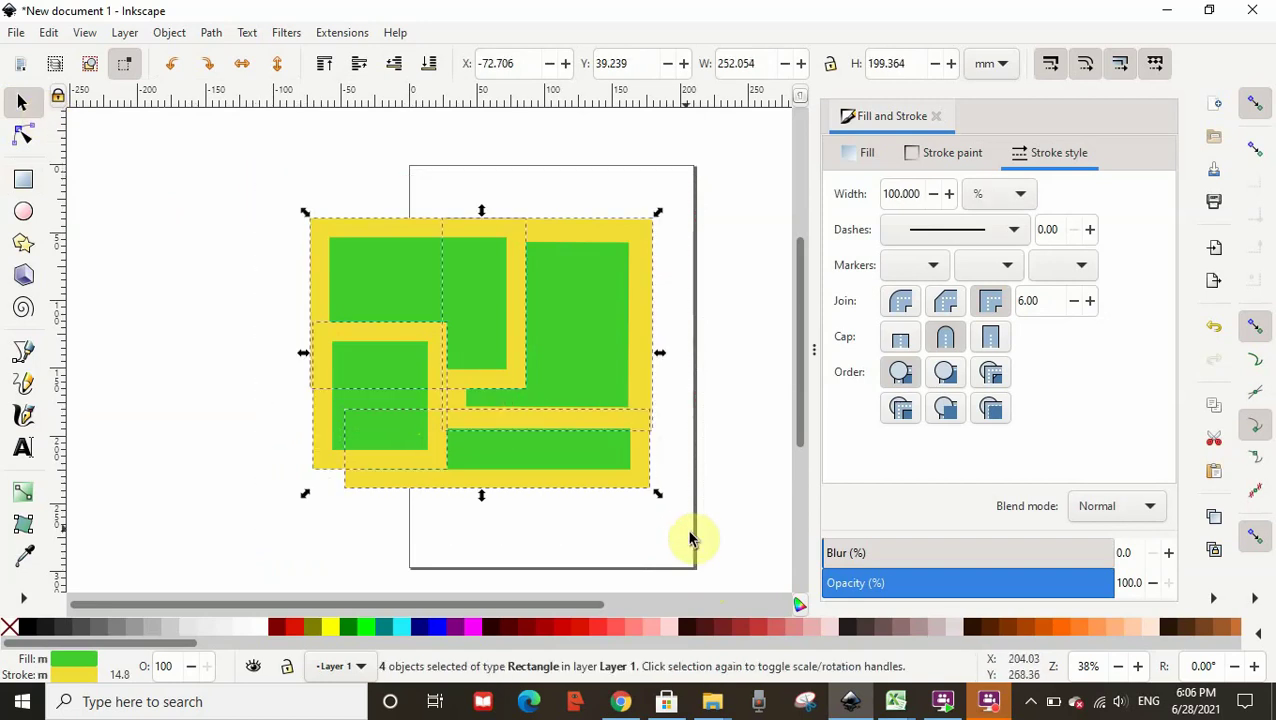
pyautogui.click(170, 33)
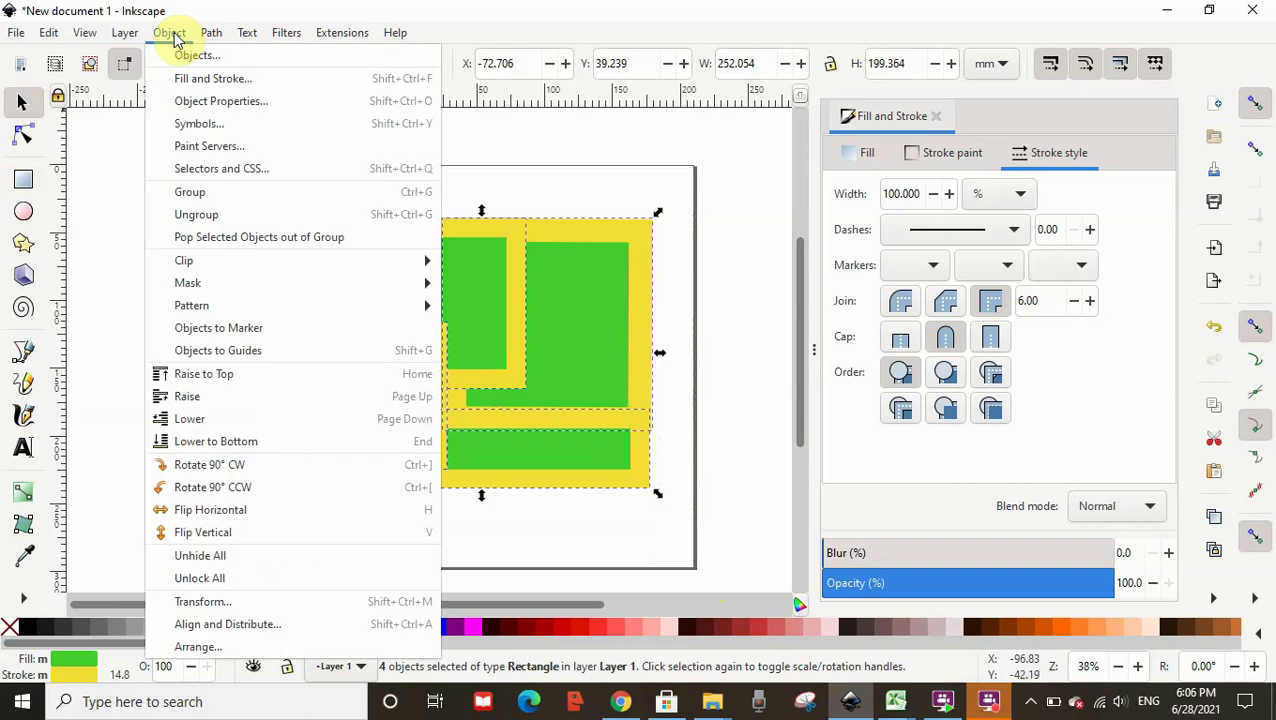
pyautogui.moveTo(212, 38)
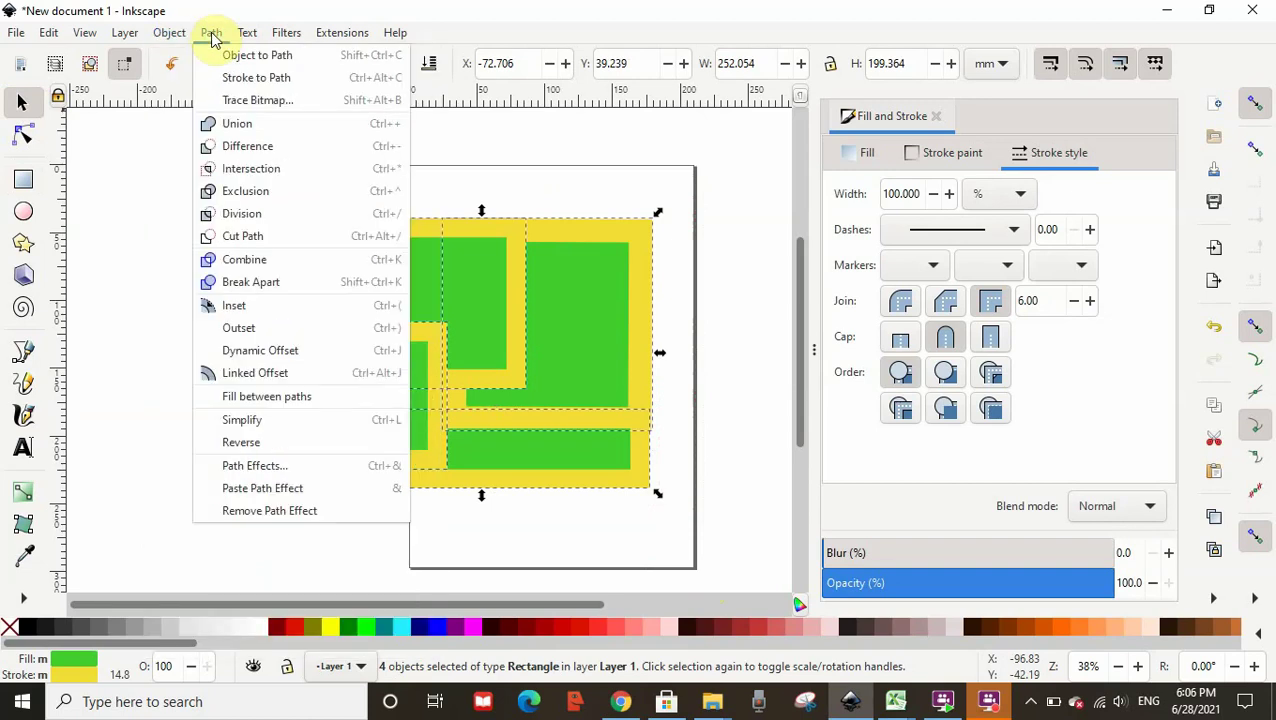
pyautogui.click(256, 132)
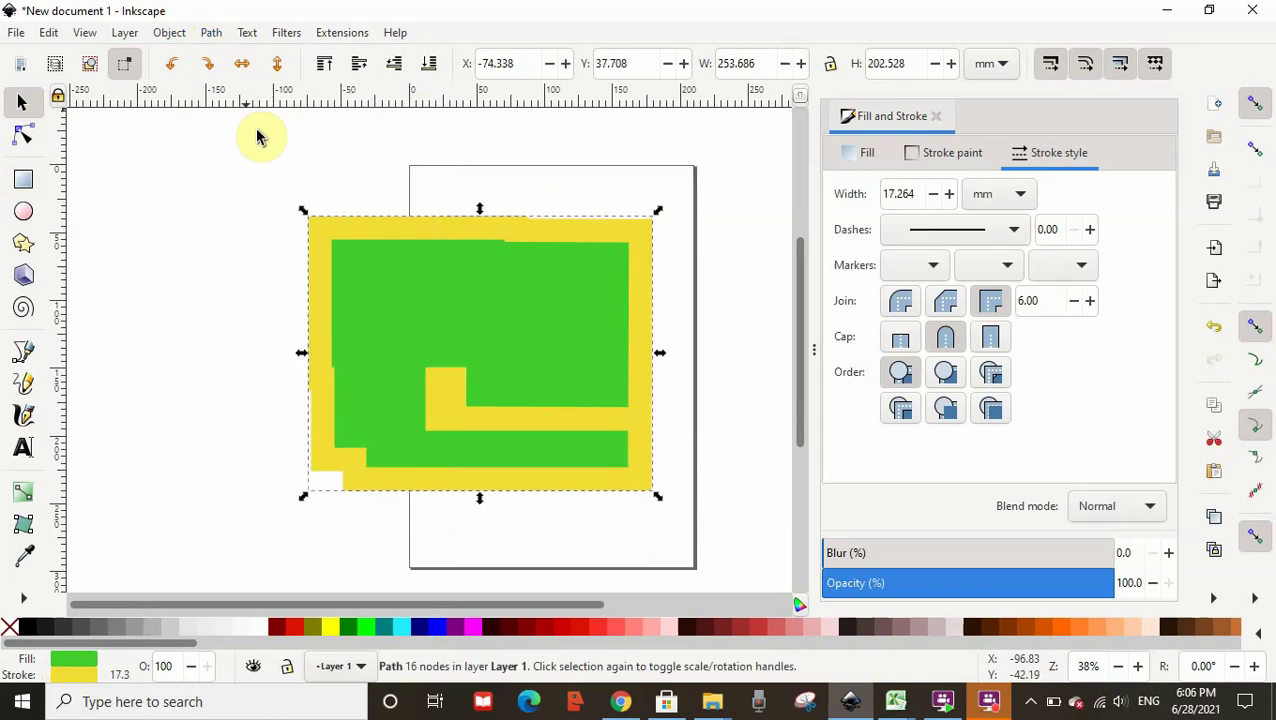
pyautogui.click(496, 188)
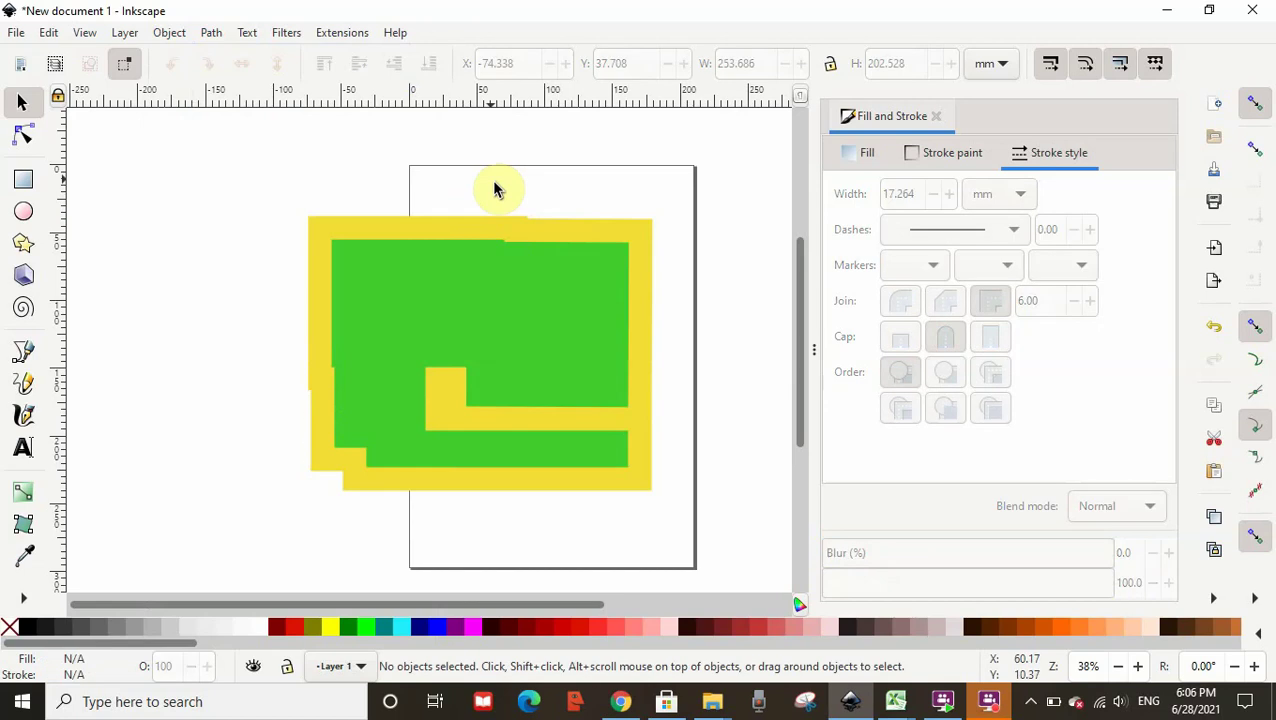
# Move the united shape slightly up and to the left, and undo both this move and the union.
pyautogui.click(397, 297)
pyautogui.moveTo(397, 297)
pyautogui.mouseDown()
pyautogui.moveTo(128, 148)
pyautogui.moveTo(507, 322)
pyautogui.moveTo(393, 293)
pyautogui.moveTo(370, 228)
pyautogui.moveTo(365, 302)
pyautogui.moveTo(489, 318)
pyautogui.moveTo(393, 292)
pyautogui.mouseUp()
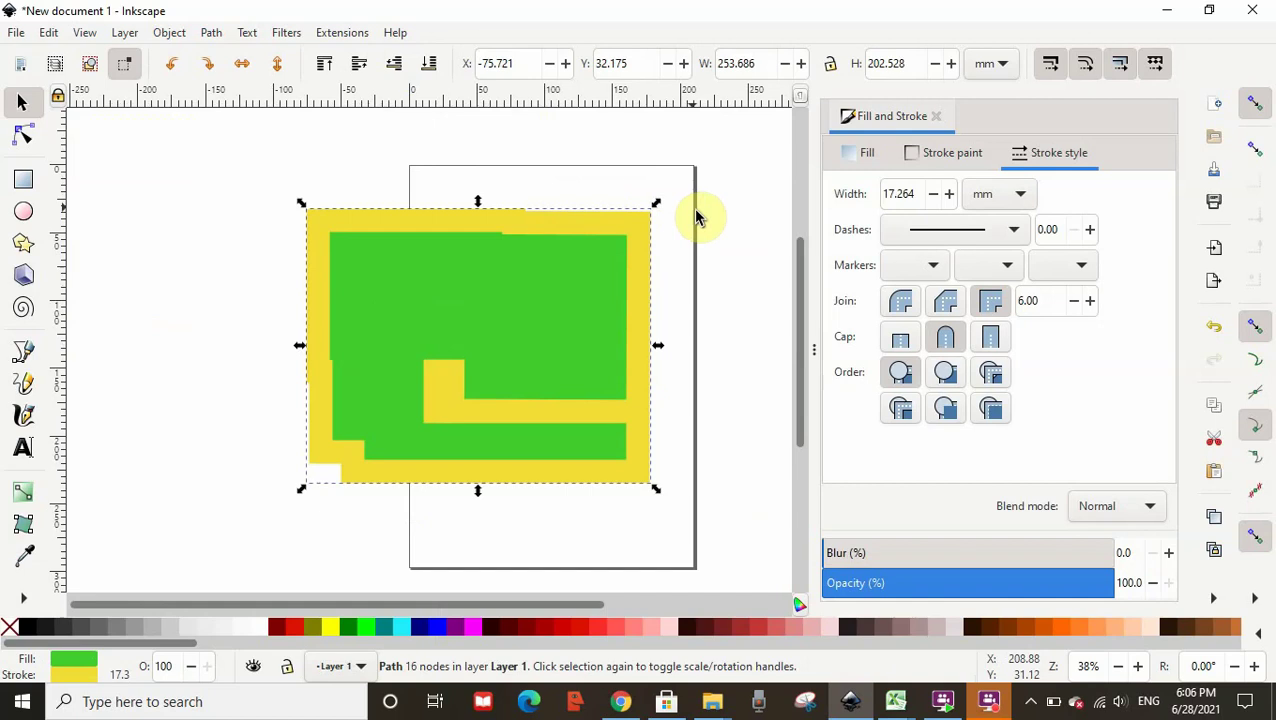
pyautogui.click(1215, 332)
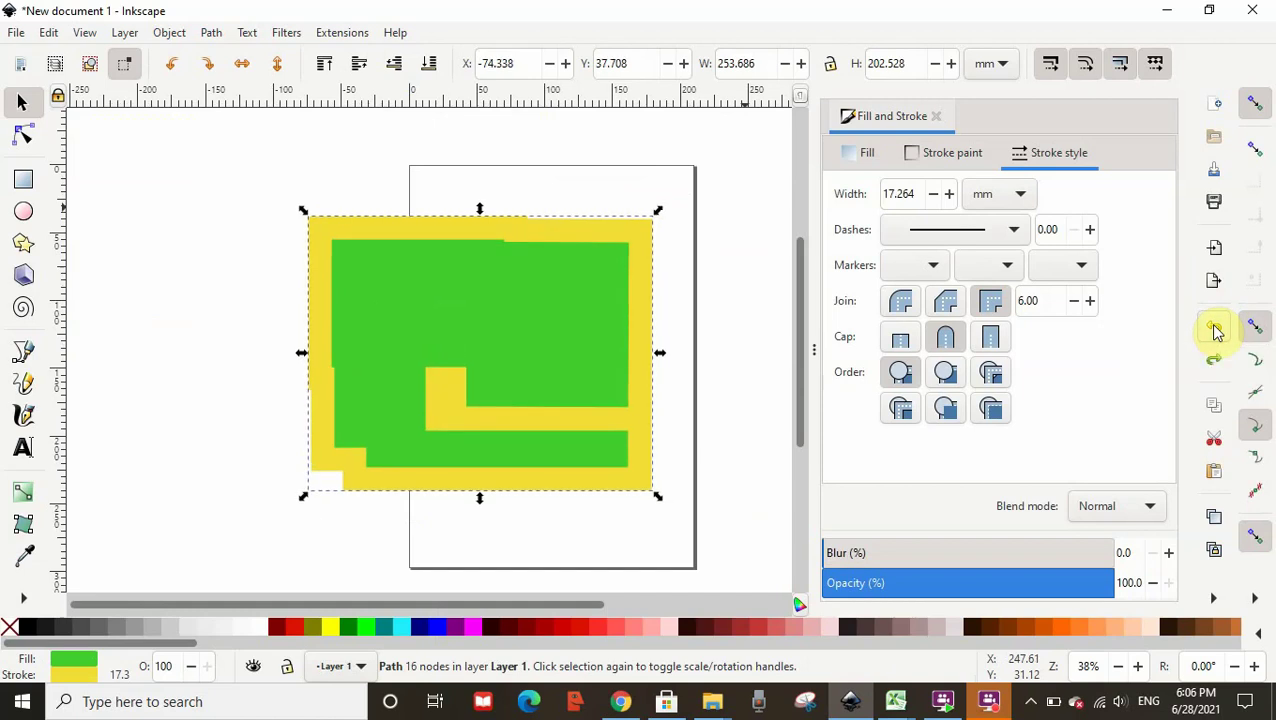
pyautogui.click(1215, 332)
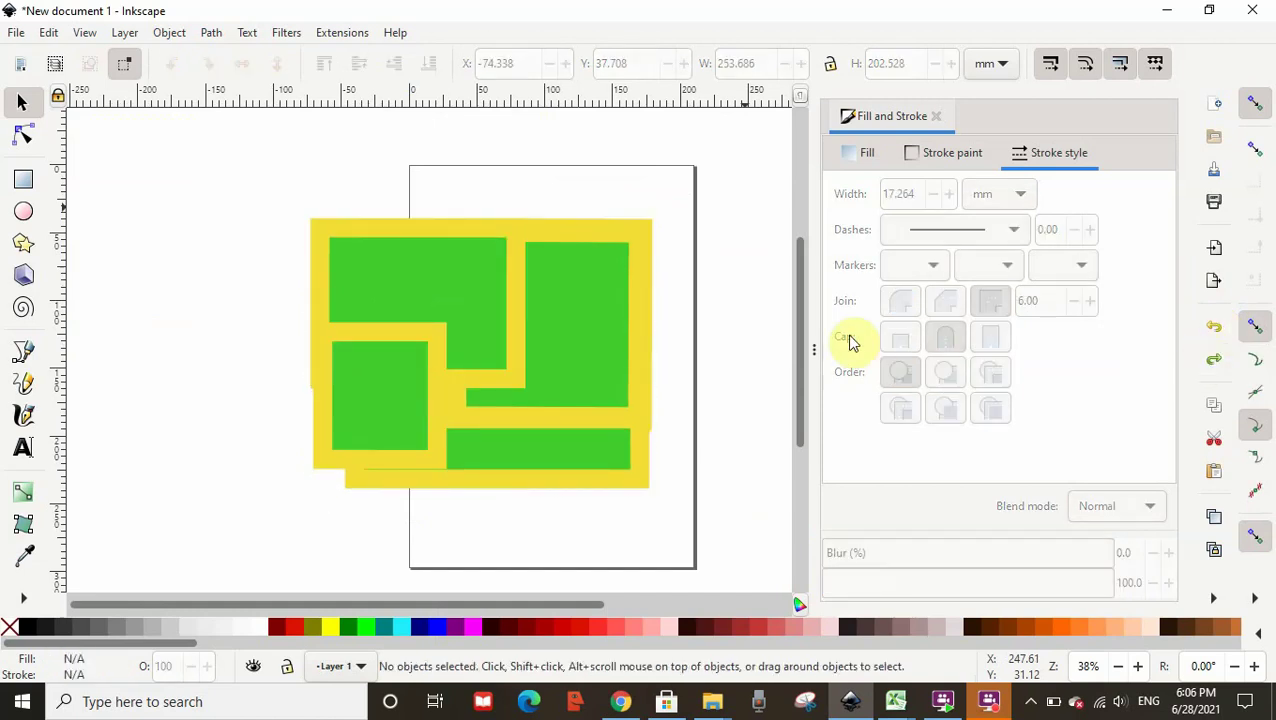
# Move the four rectangles apart individually so that none of them overlap.
pyautogui.click(507, 296)
pyautogui.click(575, 307)
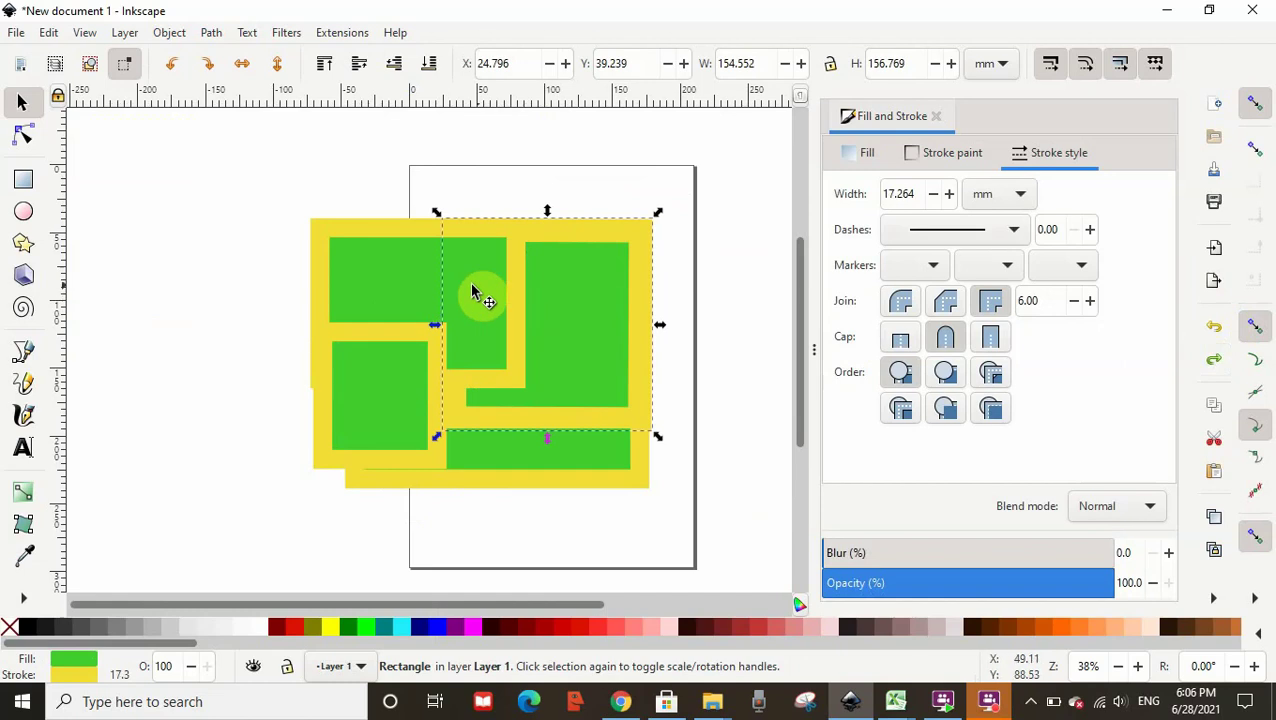
pyautogui.click(401, 291)
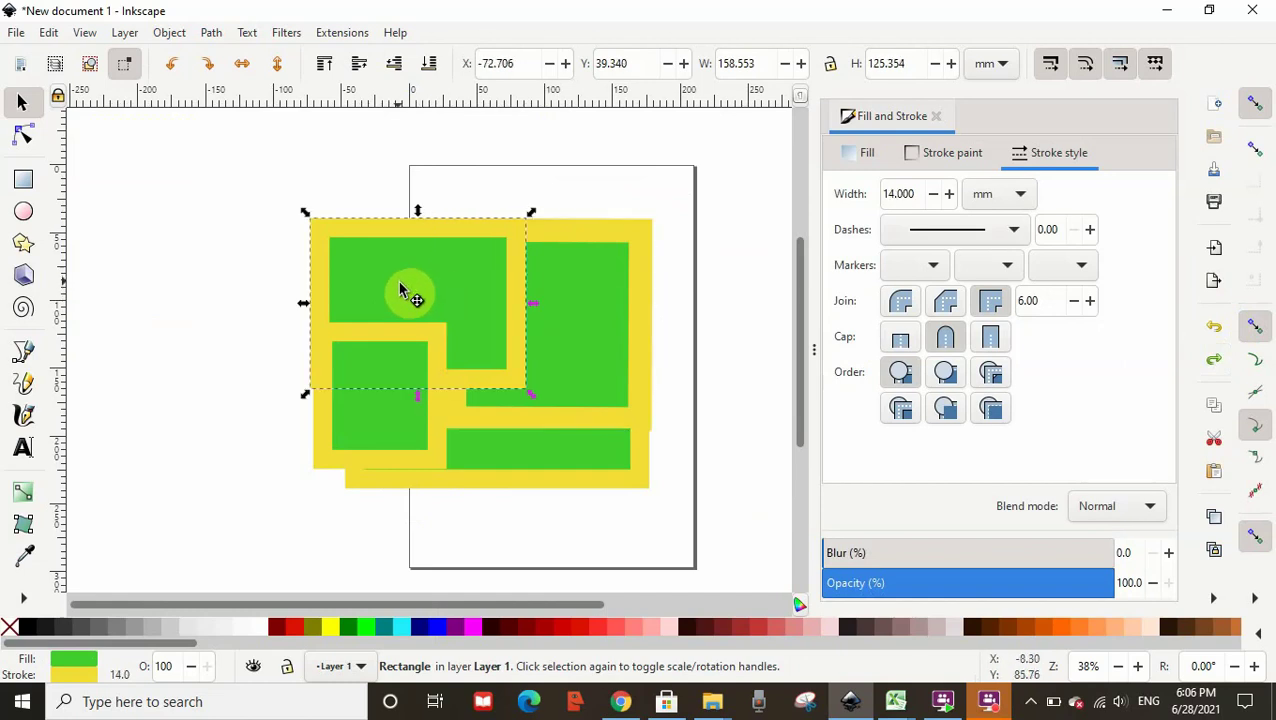
pyautogui.moveTo(405, 292); pyautogui.dragTo(291, 218)
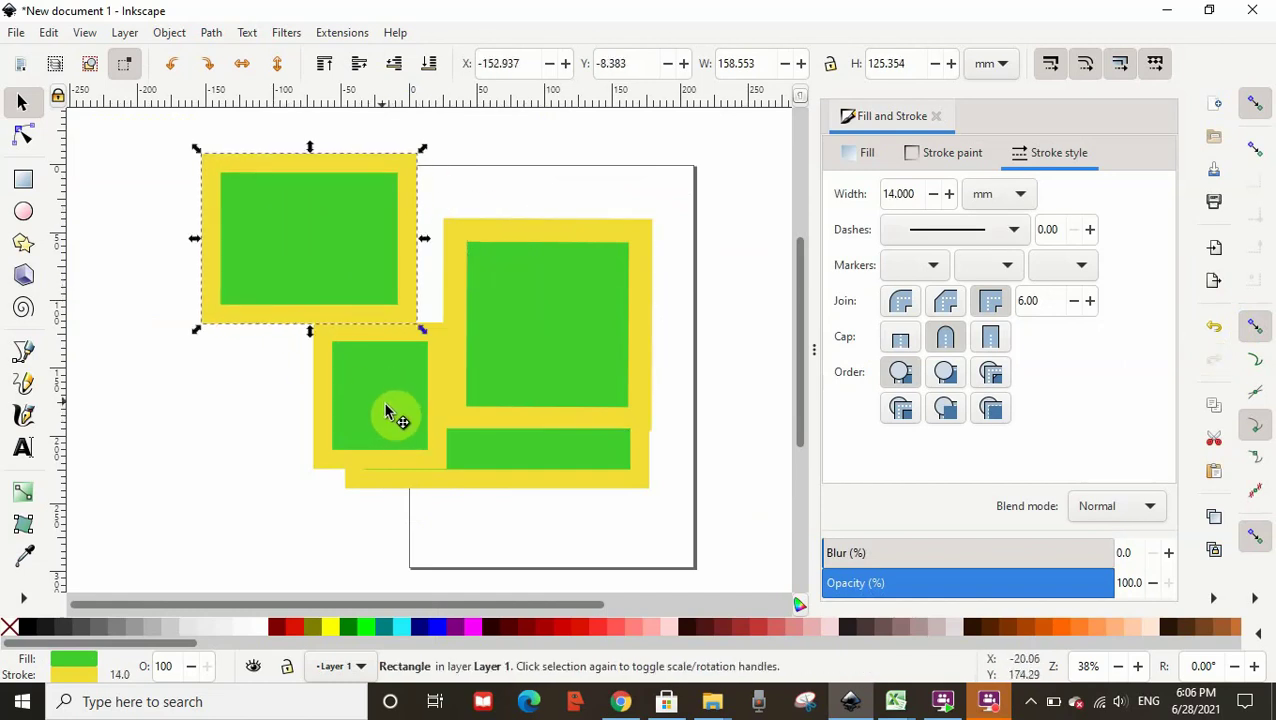
pyautogui.moveTo(393, 416); pyautogui.dragTo(283, 445)
pyautogui.moveTo(618, 361); pyautogui.dragTo(711, 277)
pyautogui.moveTo(504, 467); pyautogui.dragTo(560, 499)
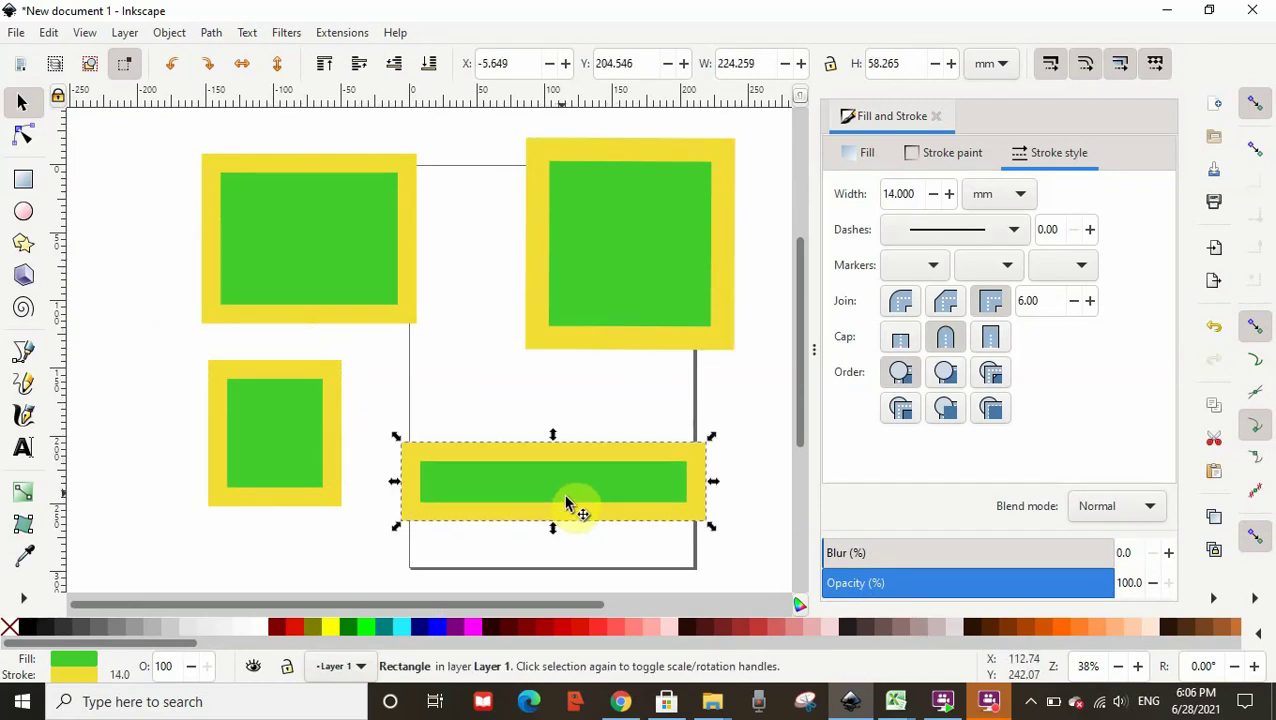
# Resize the upper-right rectangle by its corner nodes with the node editing tool, to about 165 × 155 mm overall.
pyautogui.click(586, 223)
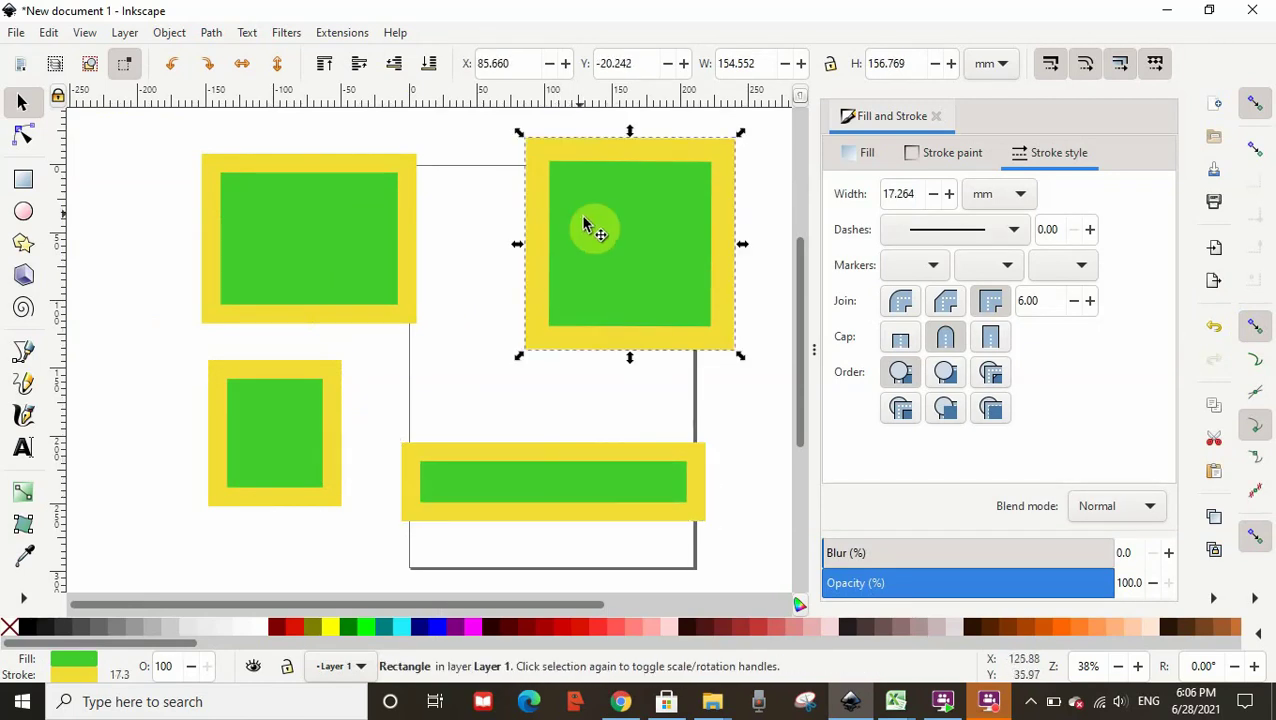
pyautogui.click(25, 143)
pyautogui.click(477, 167)
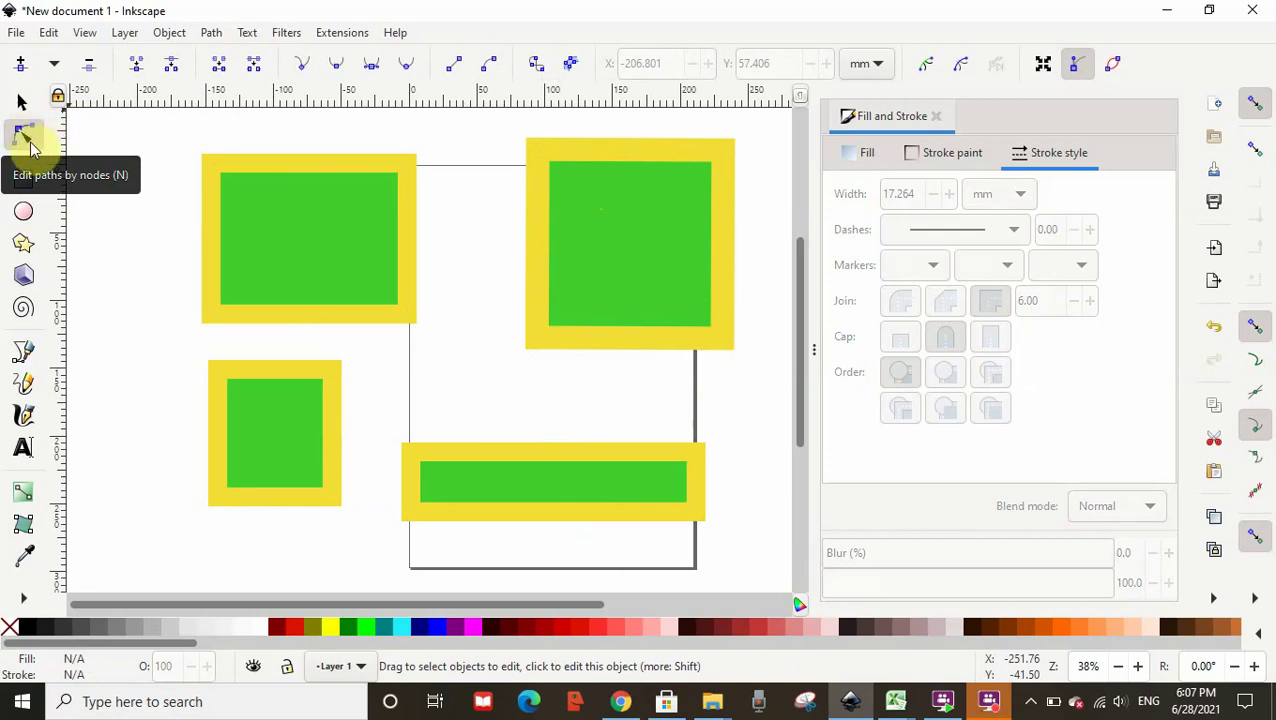
pyautogui.click(650, 240)
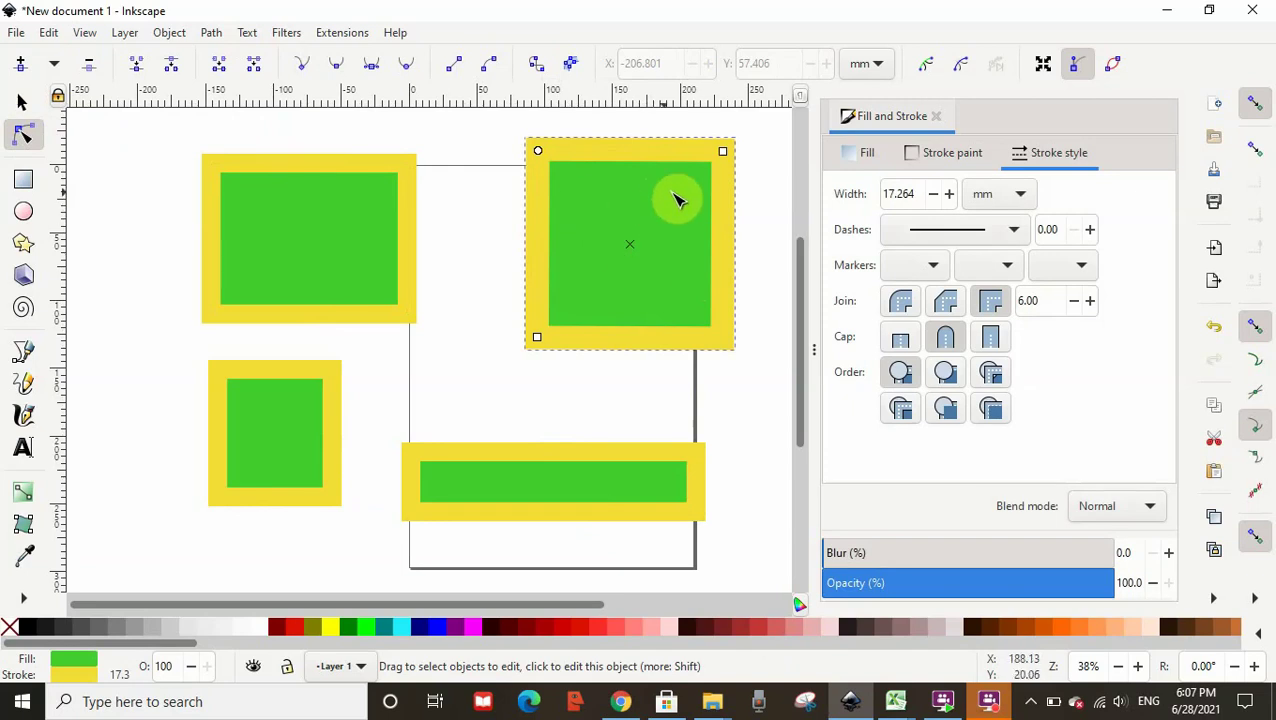
pyautogui.click(624, 272)
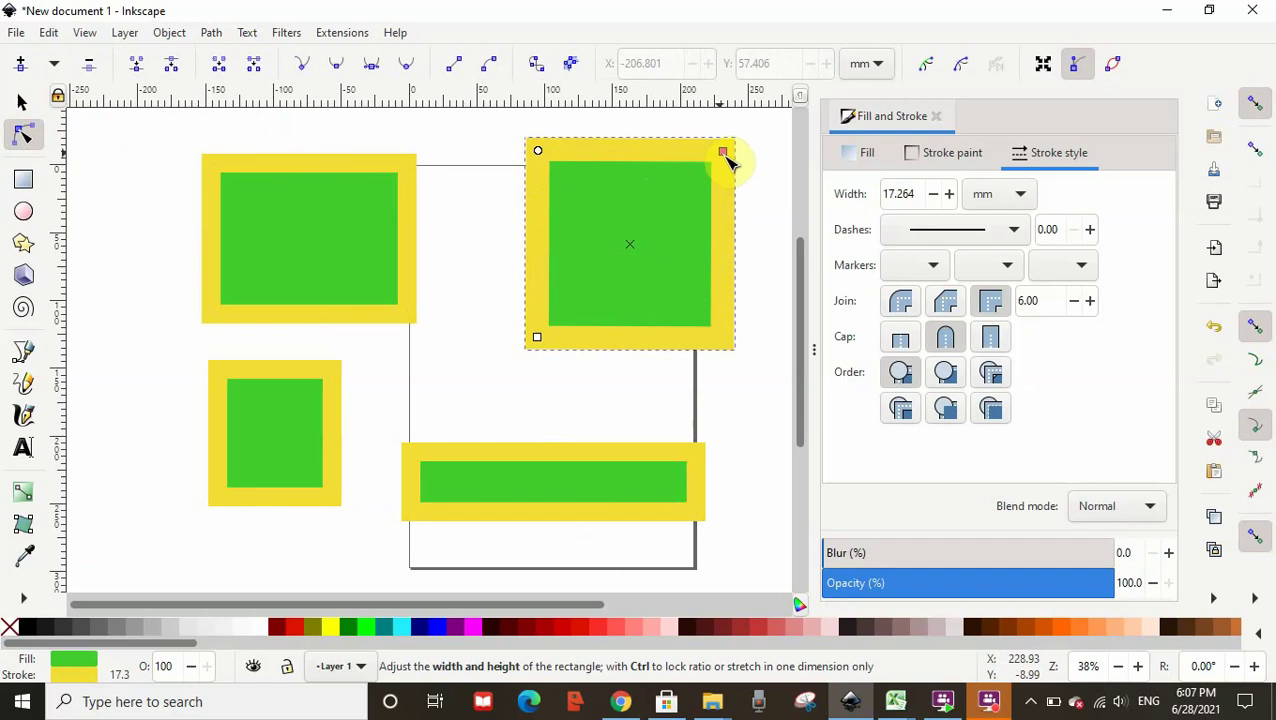
pyautogui.moveTo(729, 160)
pyautogui.mouseDown()
pyautogui.moveTo(740, 225)
pyautogui.moveTo(735, 172)
pyautogui.mouseUp()
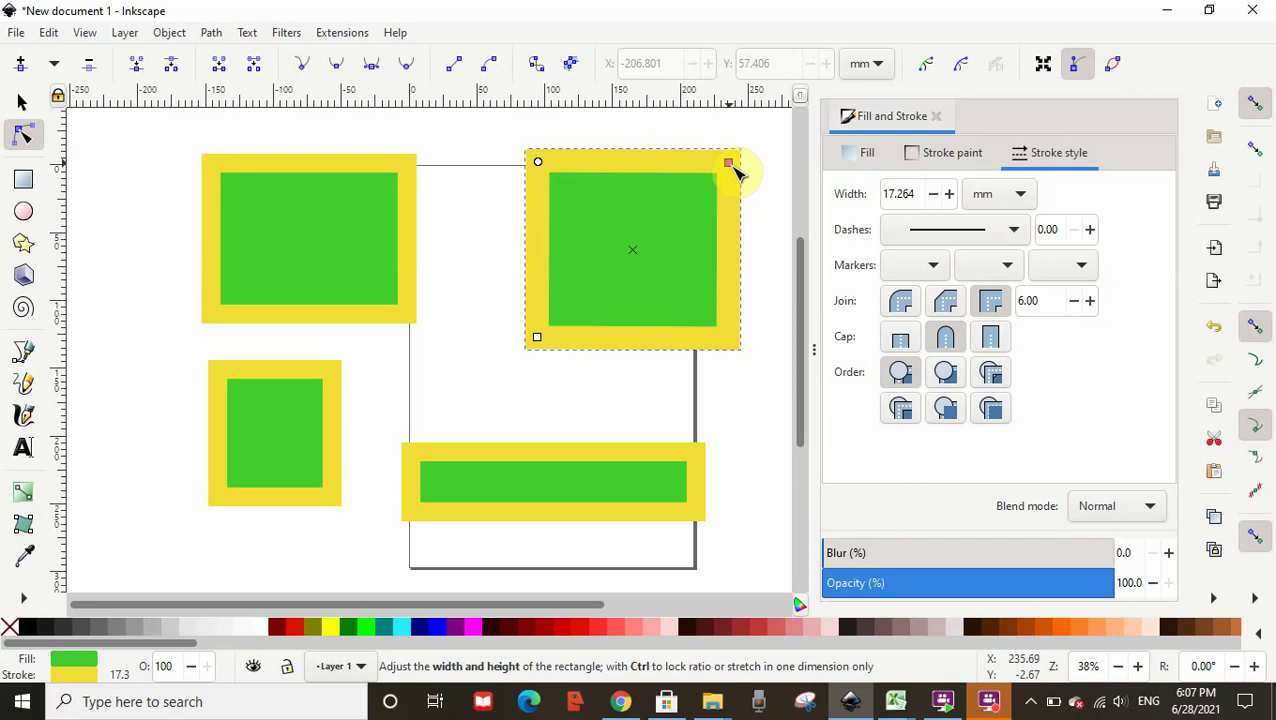
pyautogui.moveTo(735, 172)
pyautogui.mouseDown()
pyautogui.moveTo(746, 225)
pyautogui.moveTo(723, 256)
pyautogui.moveTo(676, 222)
pyautogui.moveTo(507, 371)
pyautogui.moveTo(635, 222)
pyautogui.moveTo(752, 165)
pyautogui.moveTo(729, 190)
pyautogui.moveTo(746, 153)
pyautogui.mouseUp()
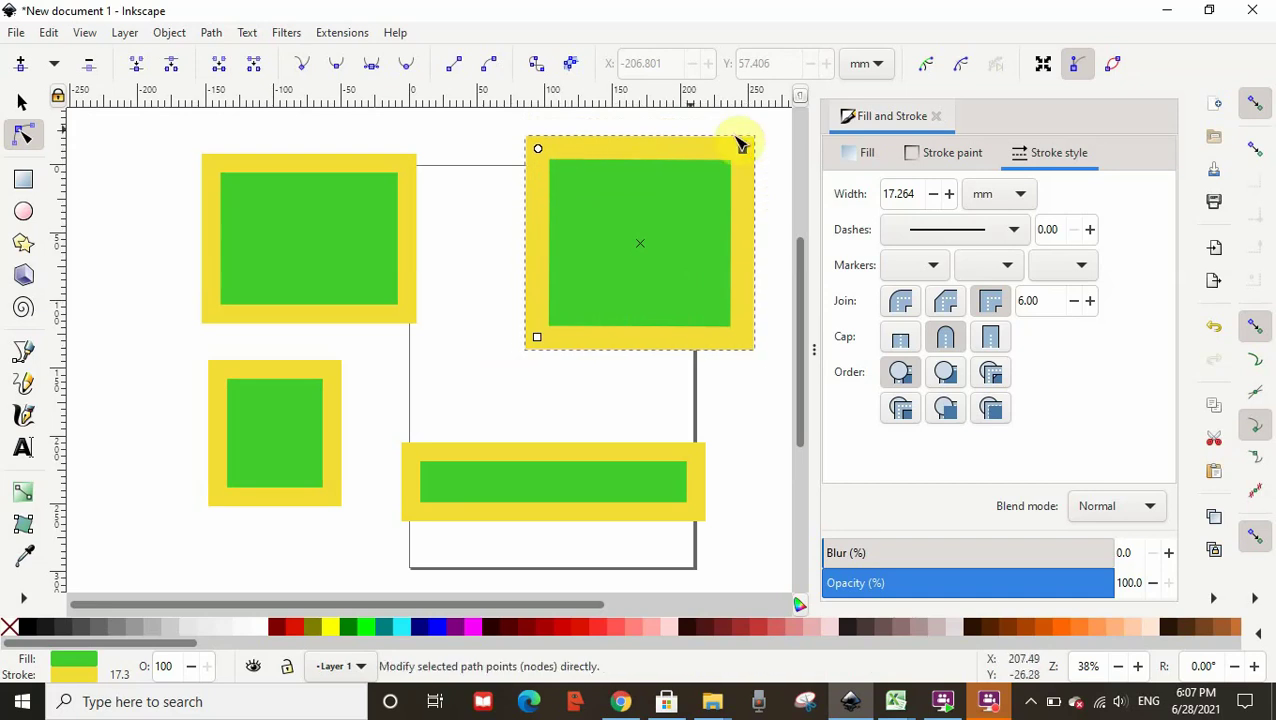
pyautogui.moveTo(540, 343)
pyautogui.mouseDown()
pyautogui.moveTo(632, 285)
pyautogui.moveTo(626, 276)
pyautogui.moveTo(533, 335)
pyautogui.mouseUp()
pyautogui.click(536, 340)
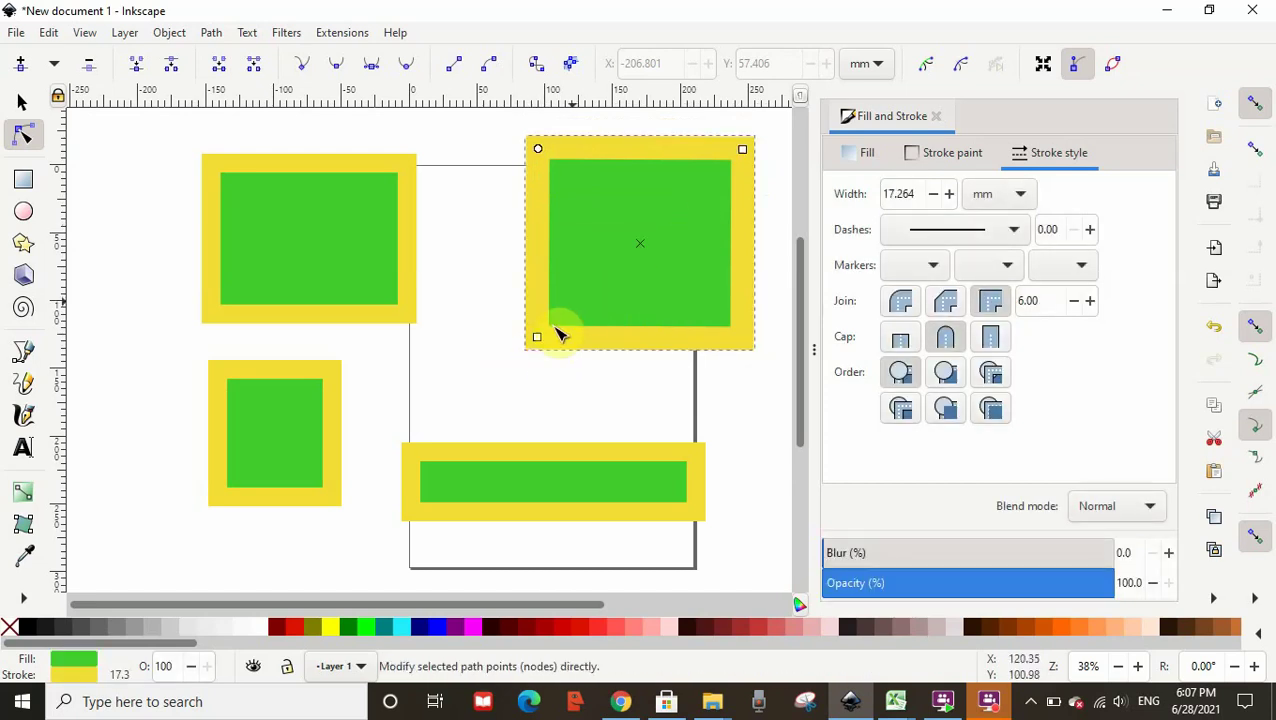
pyautogui.moveTo(538, 341)
pyautogui.mouseDown()
pyautogui.moveTo(607, 285)
pyautogui.moveTo(515, 367)
pyautogui.moveTo(614, 265)
pyautogui.moveTo(516, 345)
pyautogui.moveTo(550, 302)
pyautogui.moveTo(560, 338)
pyautogui.moveTo(545, 342)
pyautogui.mouseUp()
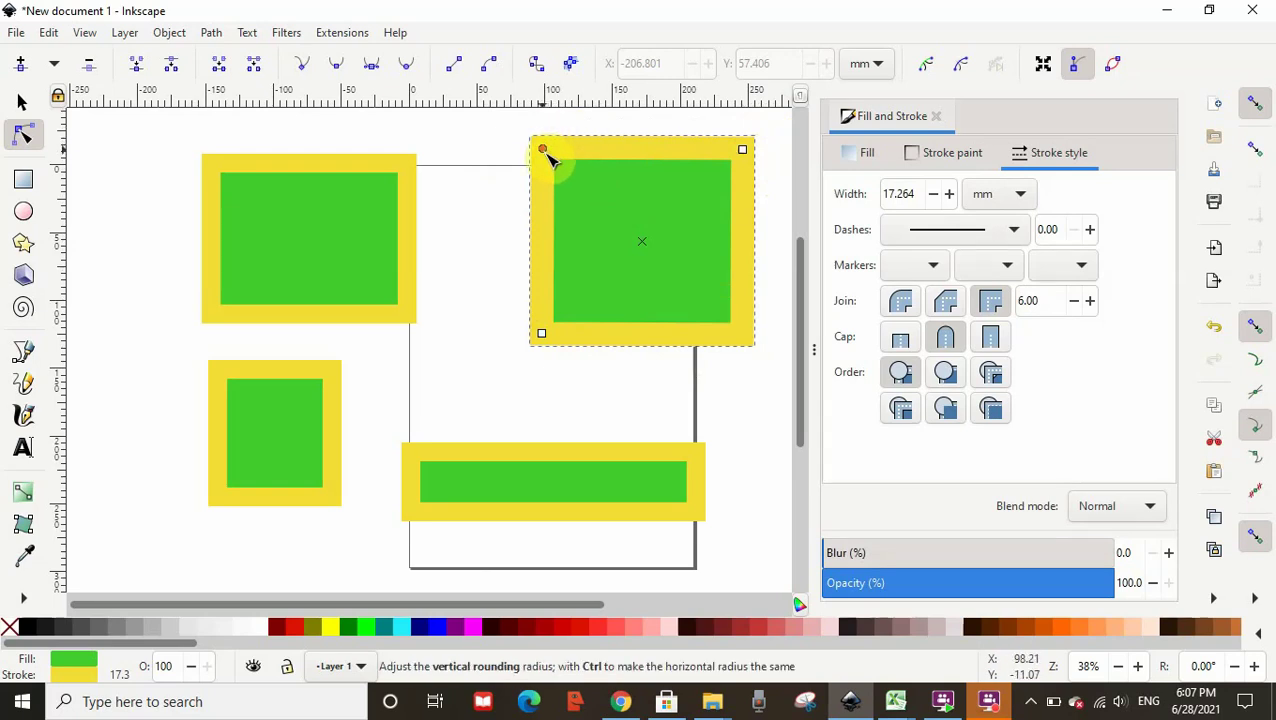
# Strongly round the upper-right rectangle's corners with its rounding handle, and scale the shape to about 165 × 164 mm.
pyautogui.moveTo(542, 149); pyautogui.dragTo(537, 179)
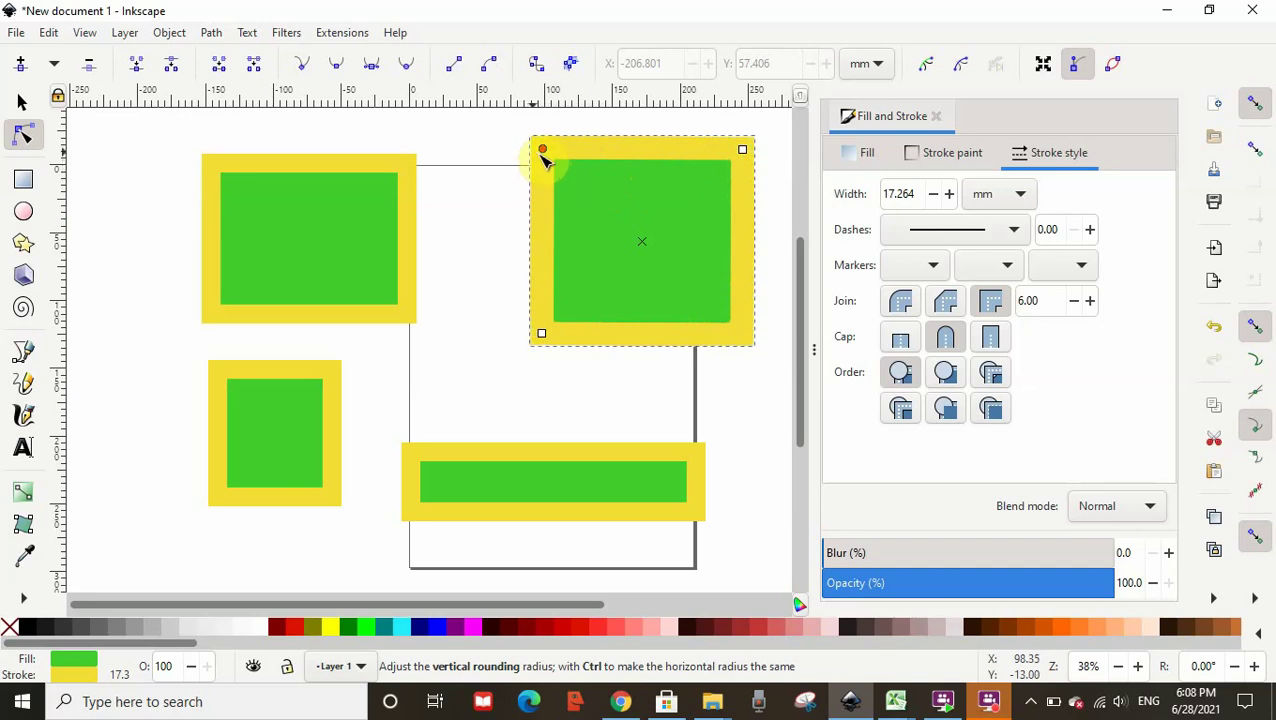
pyautogui.moveTo(540, 155); pyautogui.dragTo(553, 153)
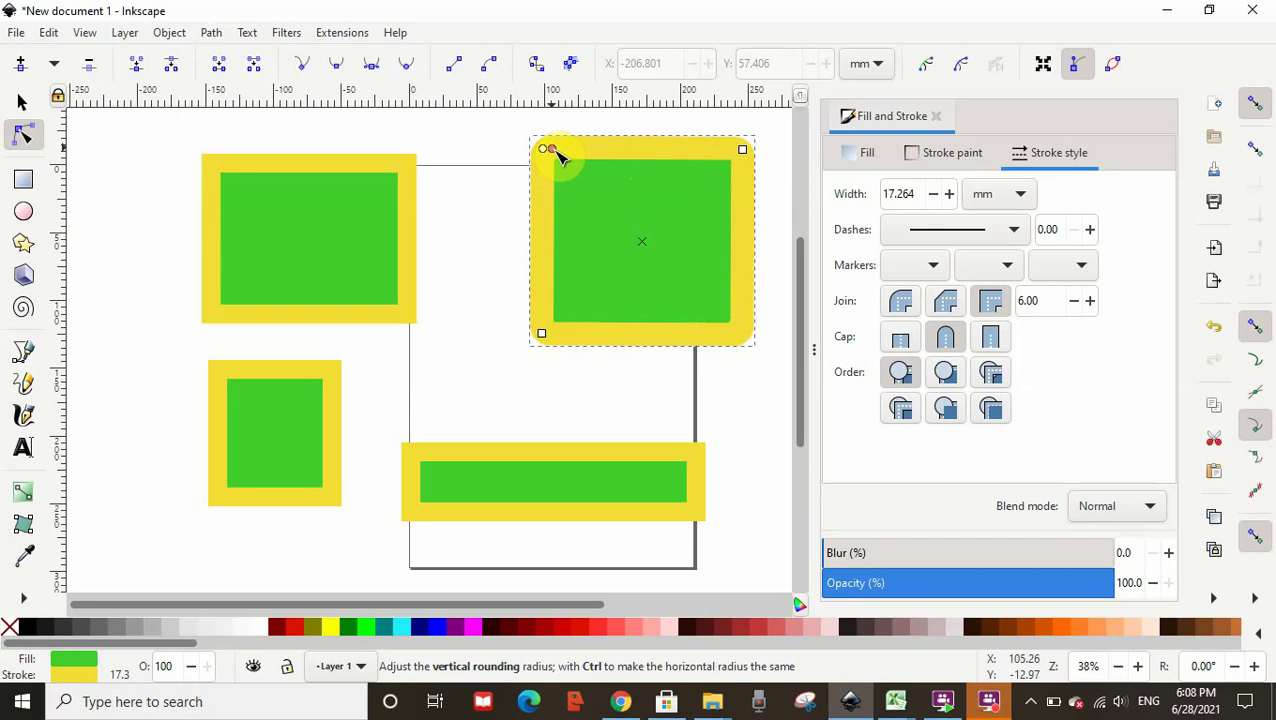
pyautogui.moveTo(564, 162); pyautogui.dragTo(589, 149)
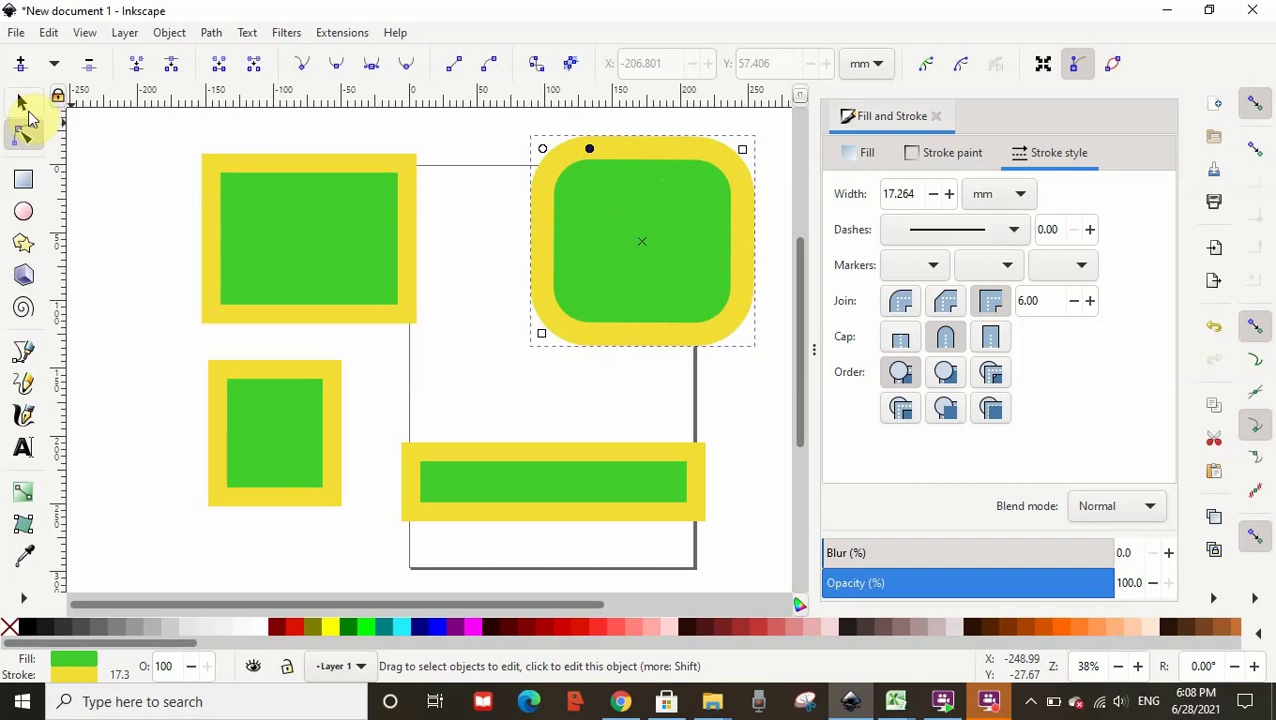
pyautogui.click(20, 104)
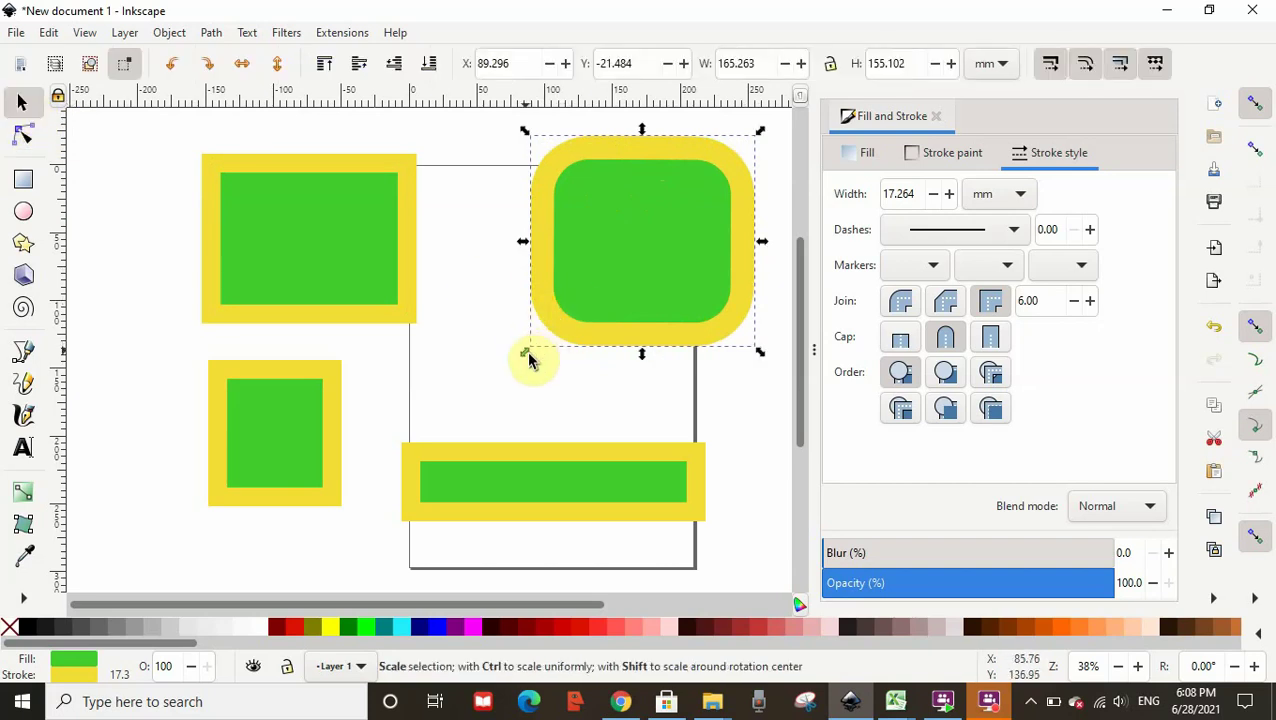
pyautogui.moveTo(535, 359)
pyautogui.mouseDown()
pyautogui.moveTo(460, 413)
pyautogui.moveTo(528, 367)
pyautogui.mouseUp()
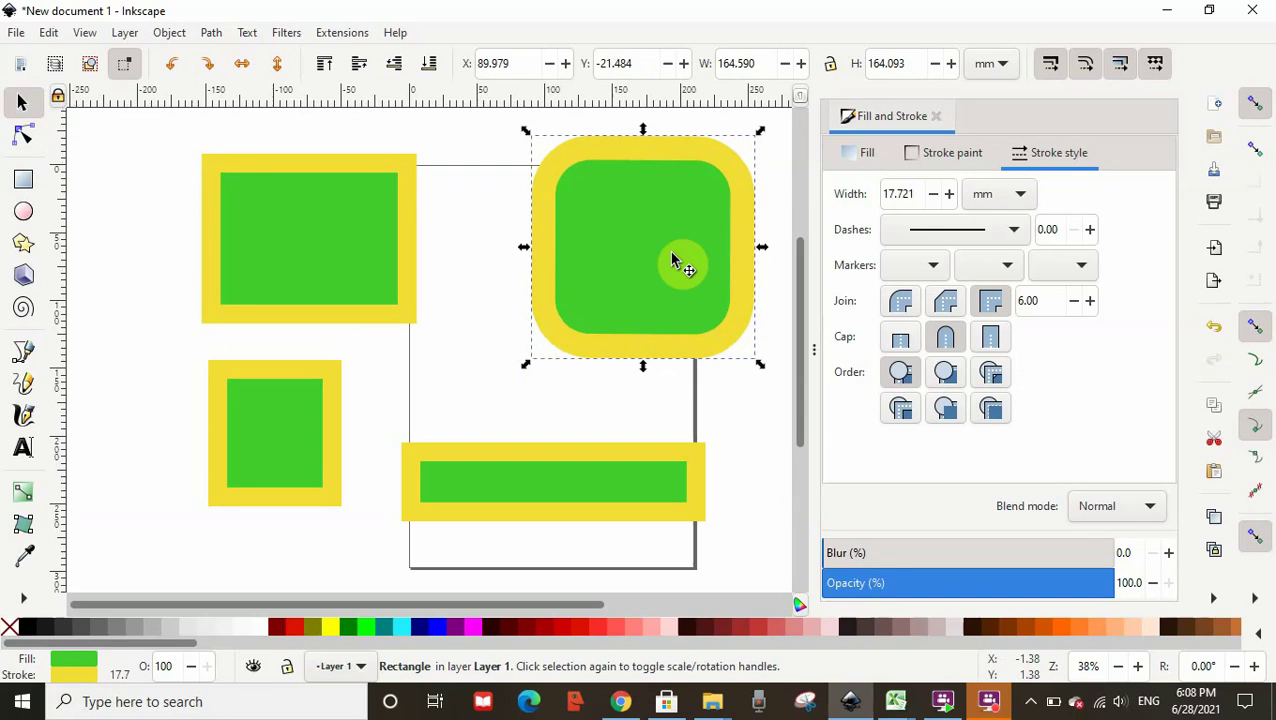